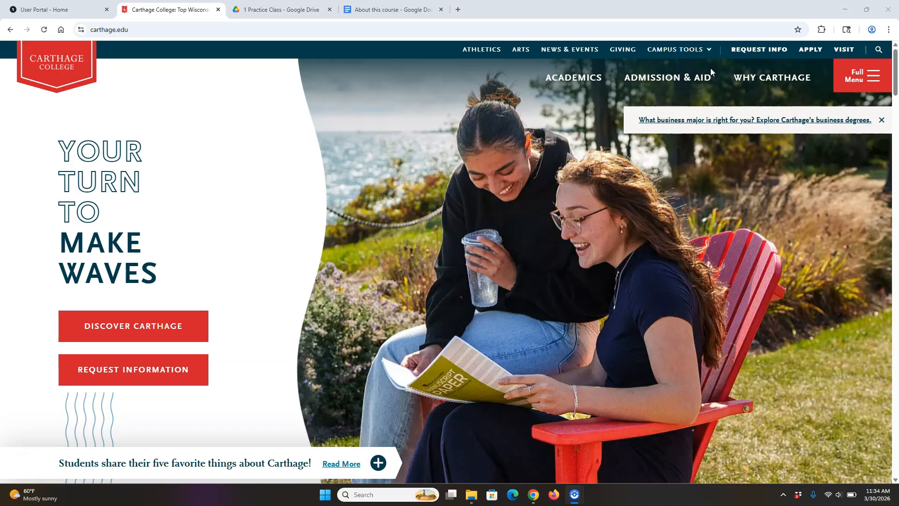
- Launch Brightspace from the OneLogin portal under Carthage College's Campus Tools
left_click(679, 53)
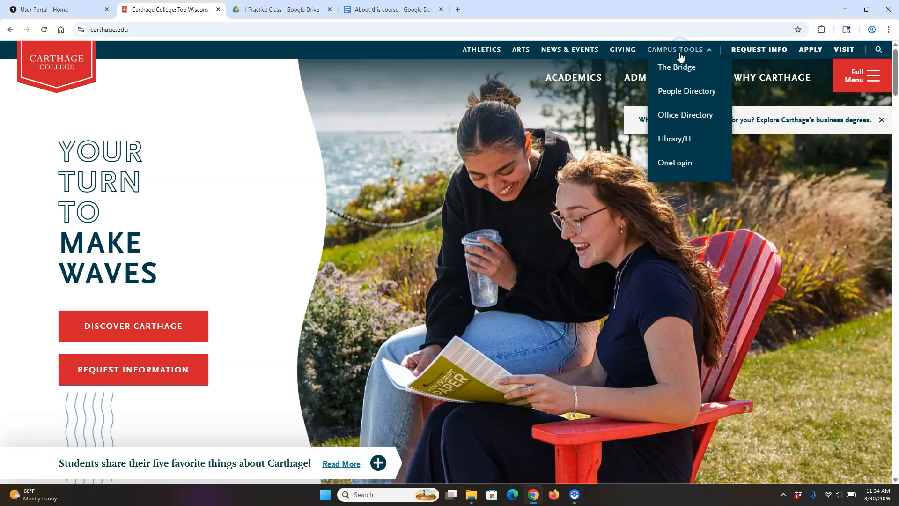
left_click(675, 163)
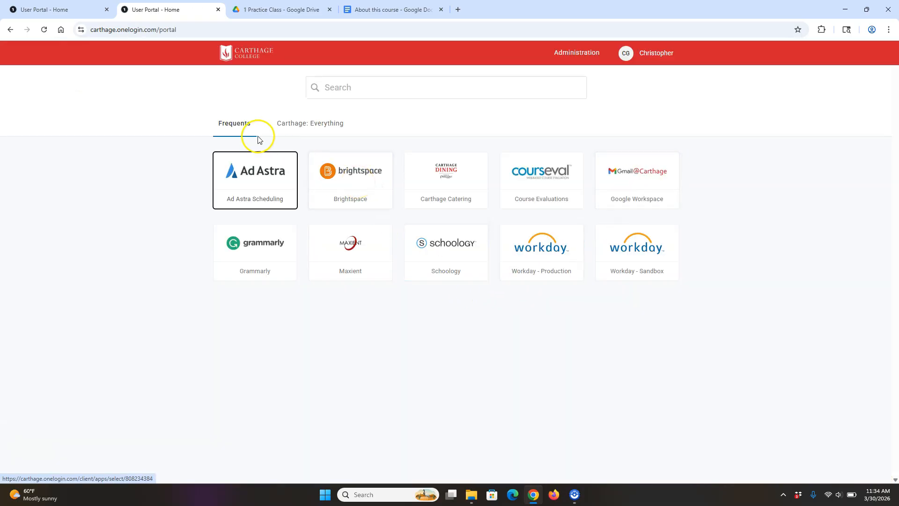
left_click(351, 184)
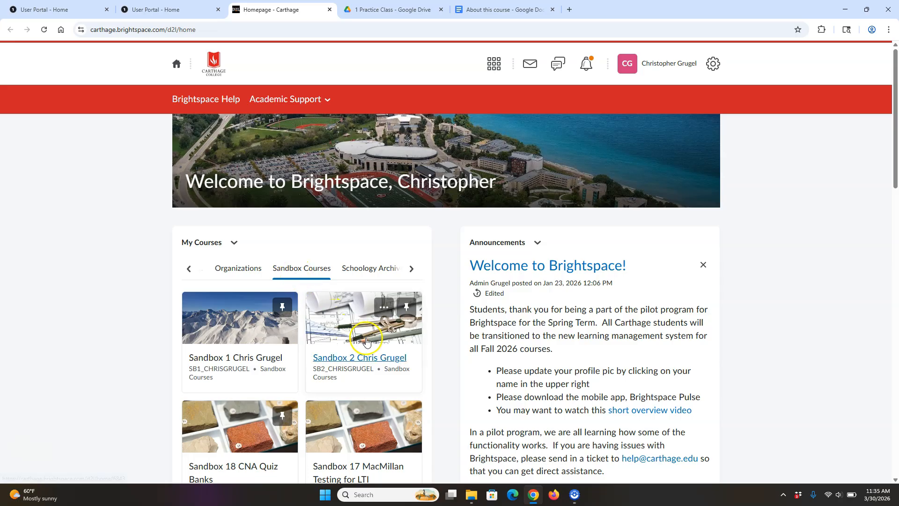
- Open the Sandbox 2 course from the Sandbox Courses category in My Courses
left_click(189, 268)
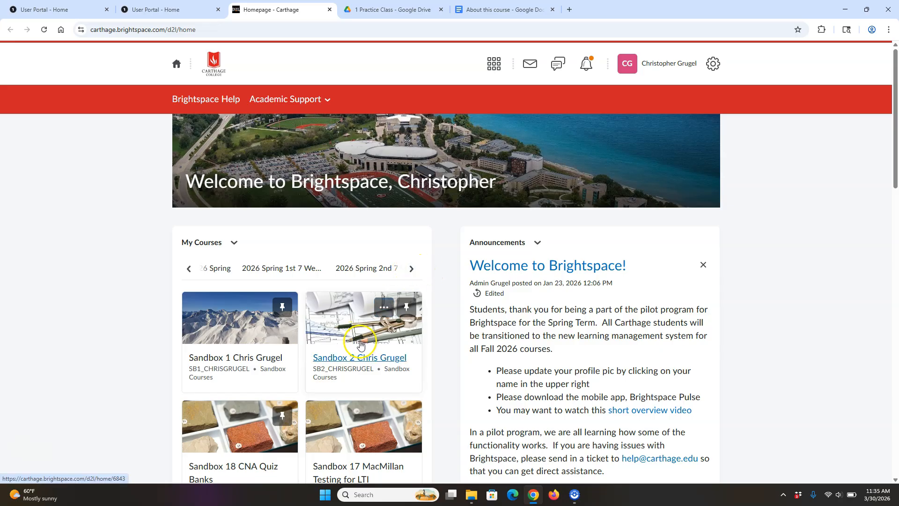
left_click(411, 268)
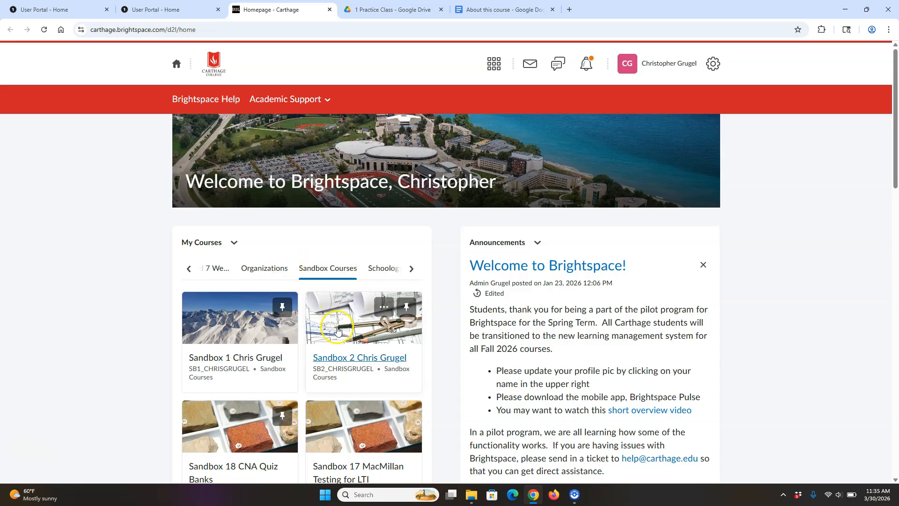
left_click(349, 344)
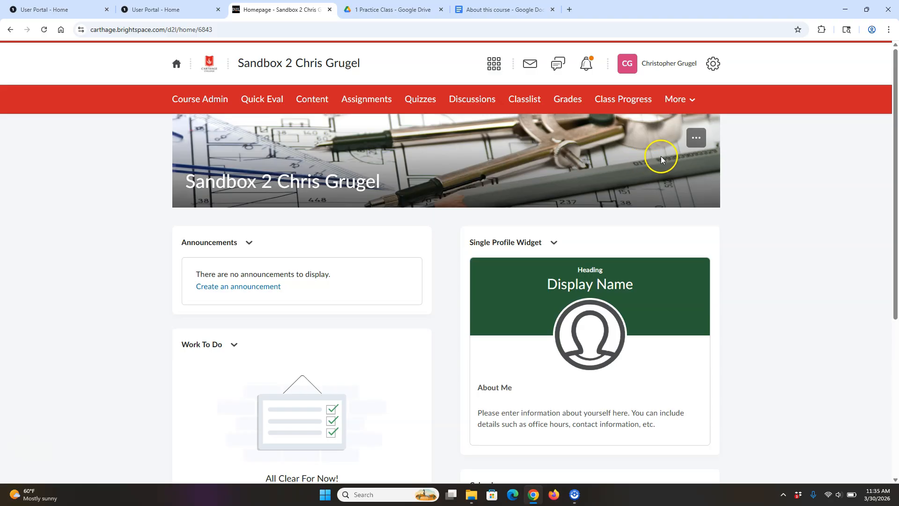
- Replace the course banner image with the 'engineering' stock photo of a circuit board being tested
left_click(696, 138)
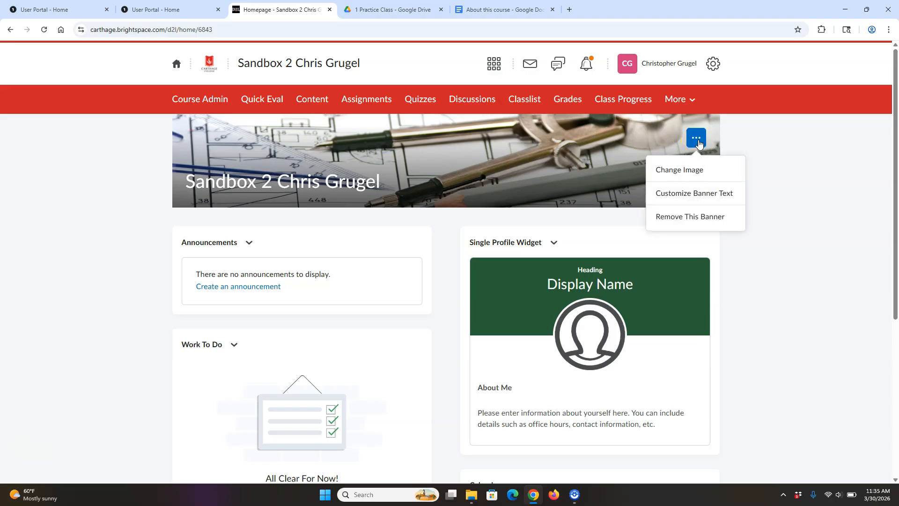
left_click(690, 171)
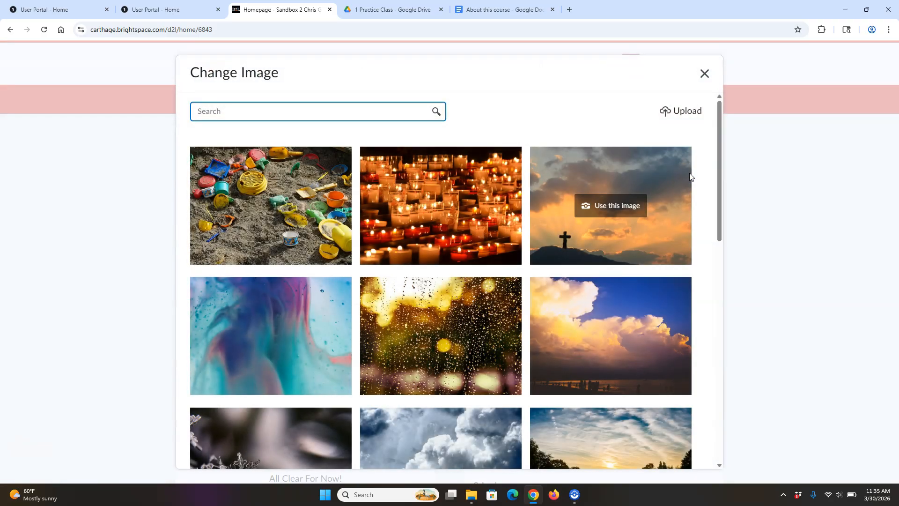
type("engi")
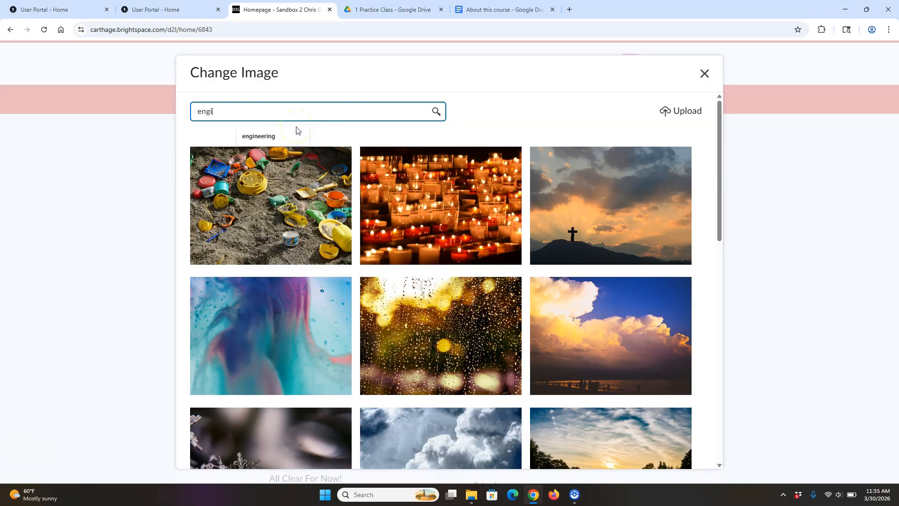
type("neering")
left_click(266, 134)
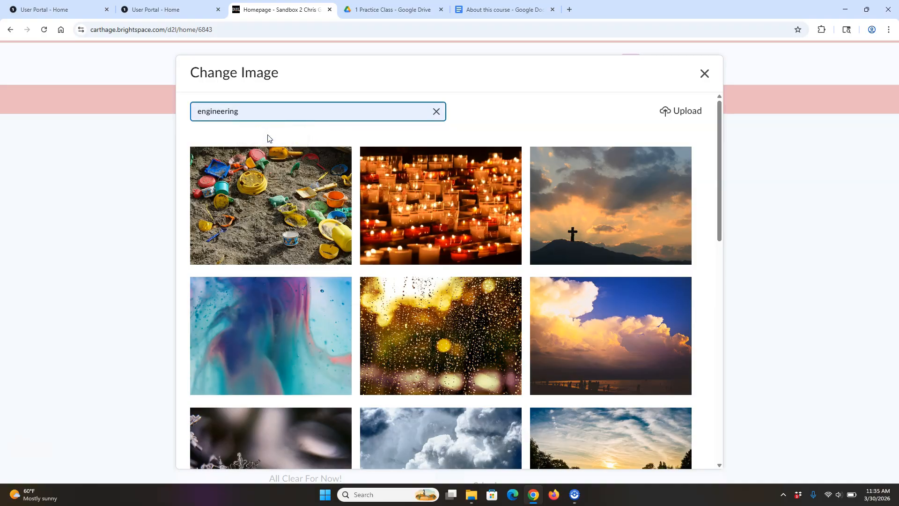
mouse_move(308, 315)
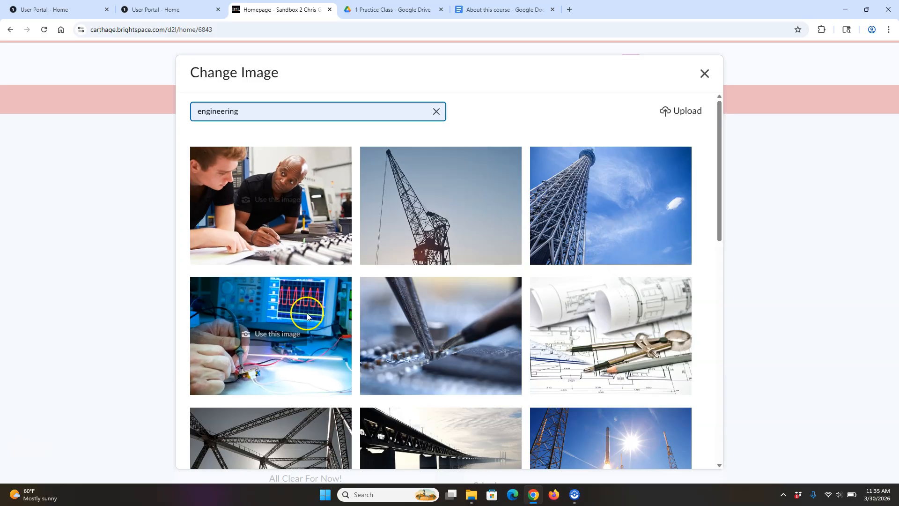
left_click(286, 342)
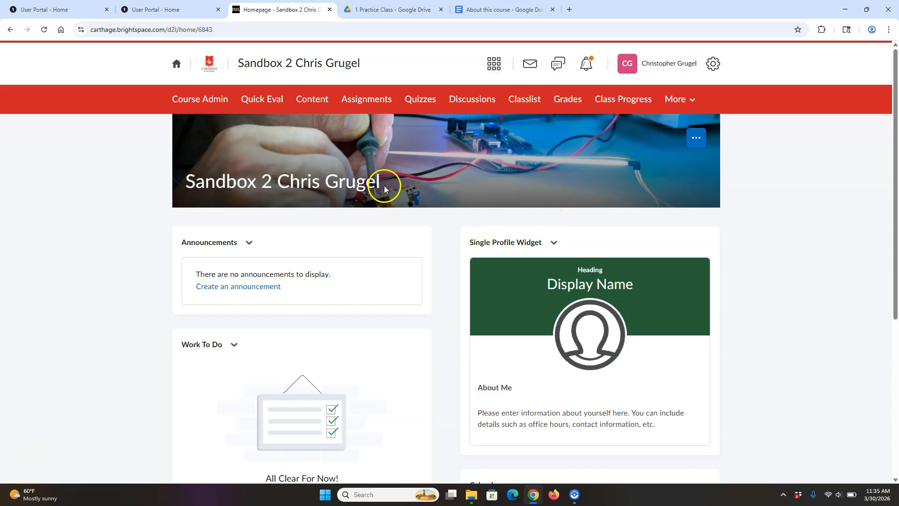
- Set custom banner text adding 'Wed: 6:00pm LH 200' after the course name
left_click(696, 139)
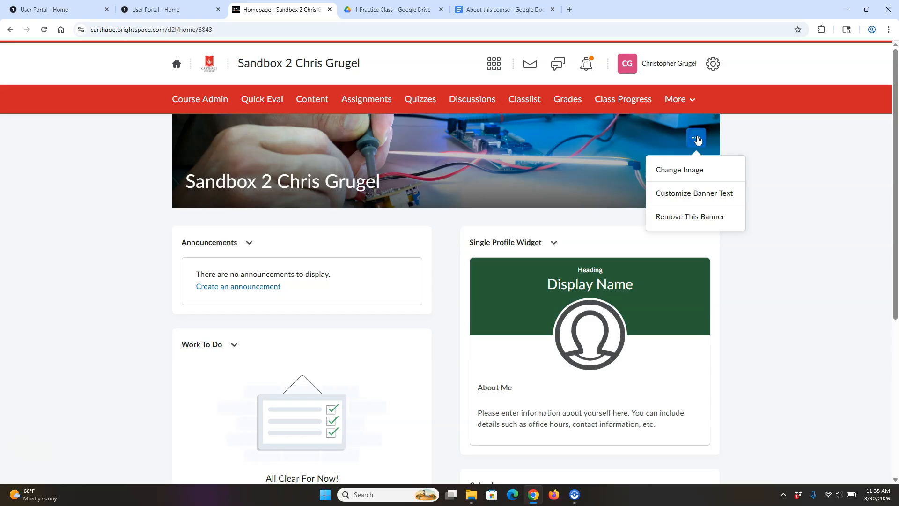
left_click(717, 198)
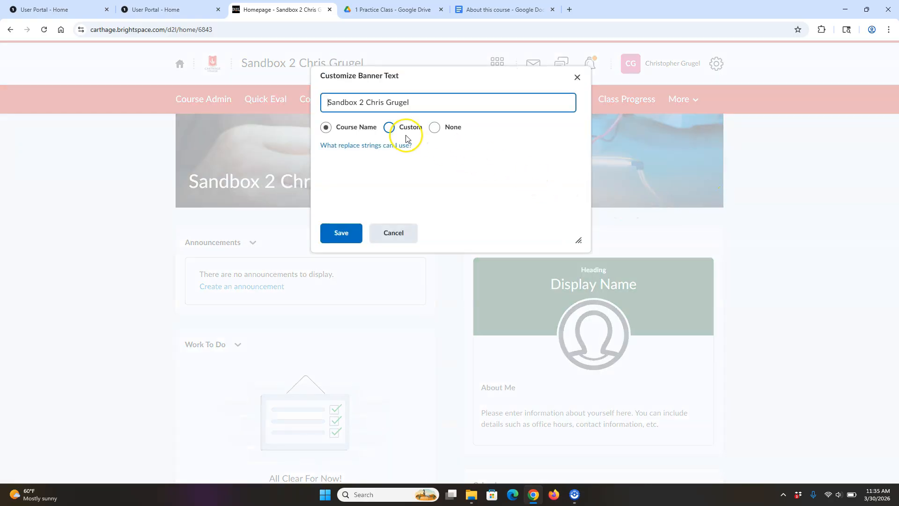
left_click(392, 128)
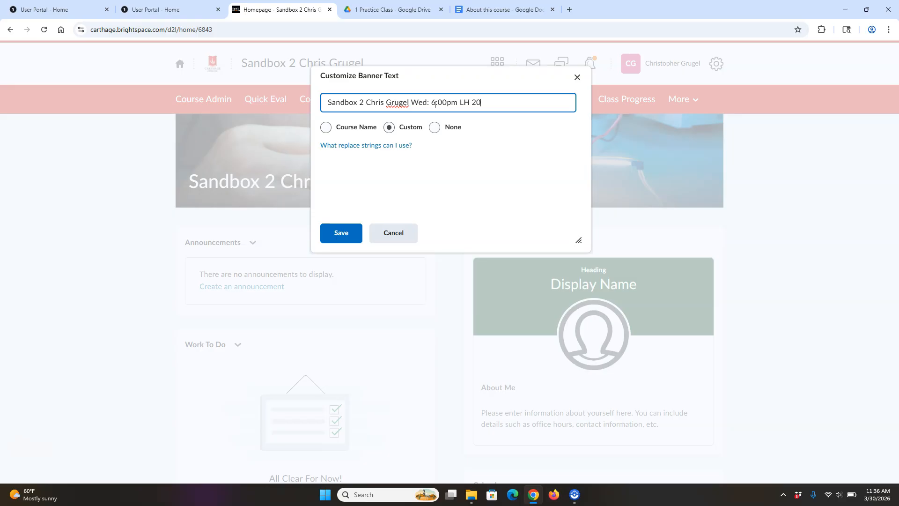
left_click(338, 232)
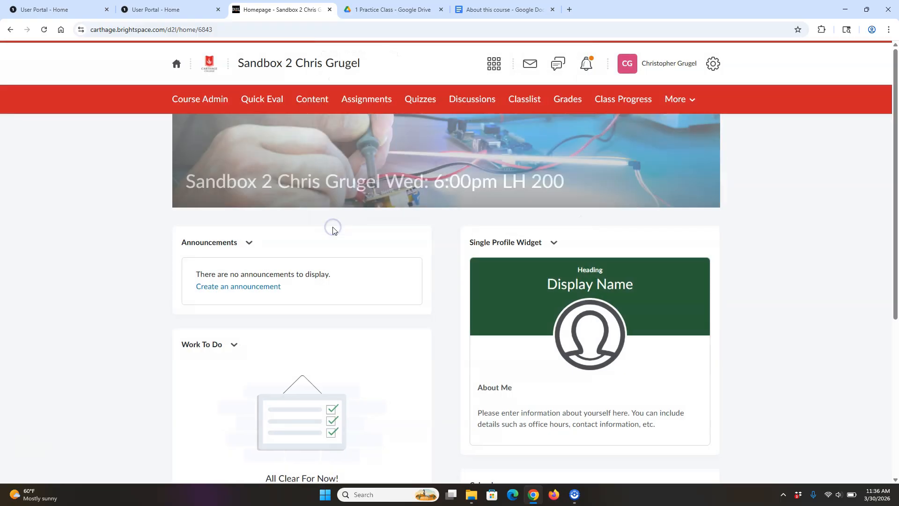
left_click_drag(895, 227, 892, 281)
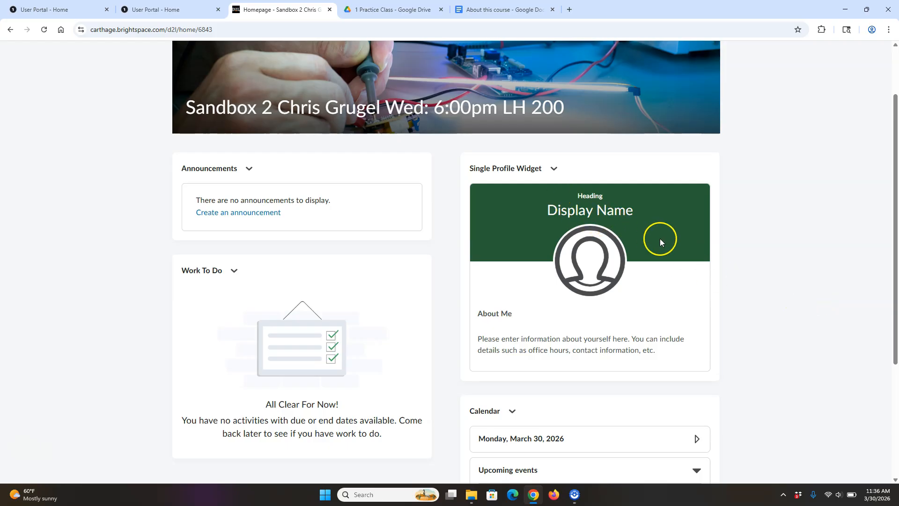
- Set the profile widget heading to 'Department xyz' and enter the instructor's display name
left_click(554, 169)
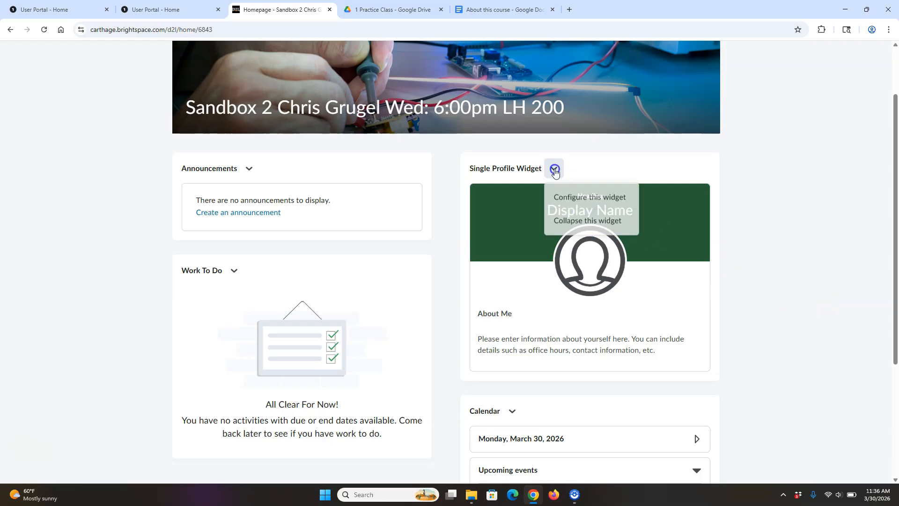
left_click(602, 199)
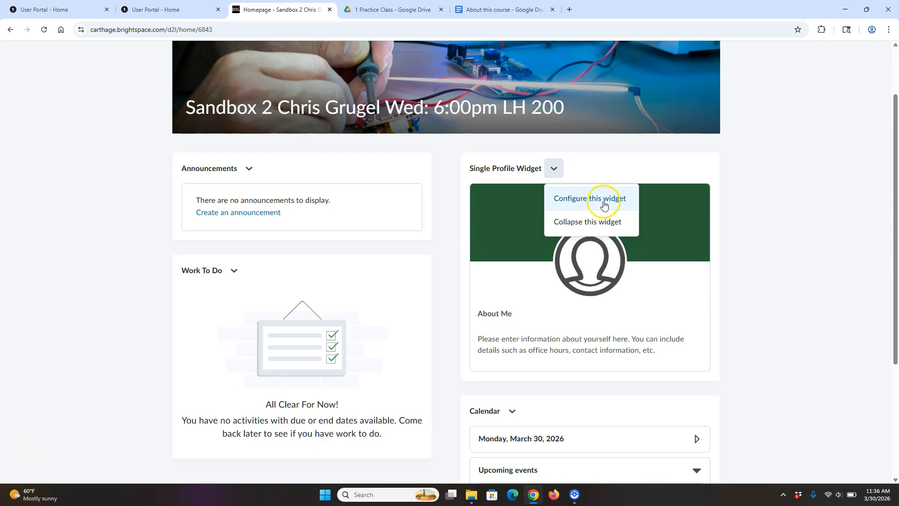
left_click(614, 211)
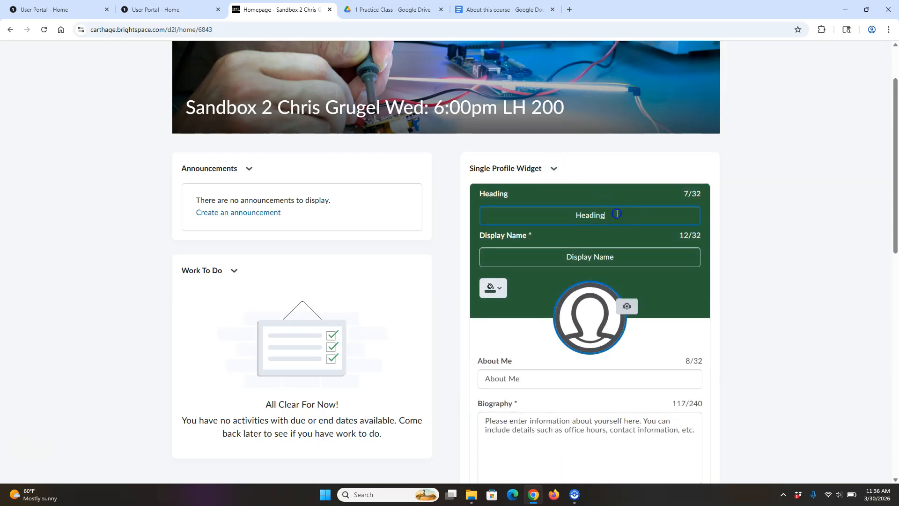
left_click_drag(614, 214, 536, 228)
type("Department xyz")
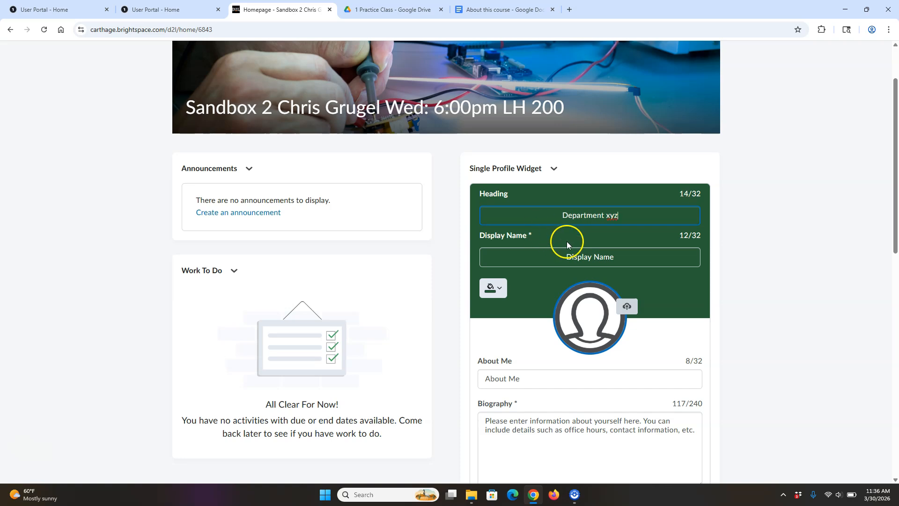
left_click_drag(614, 253, 520, 248)
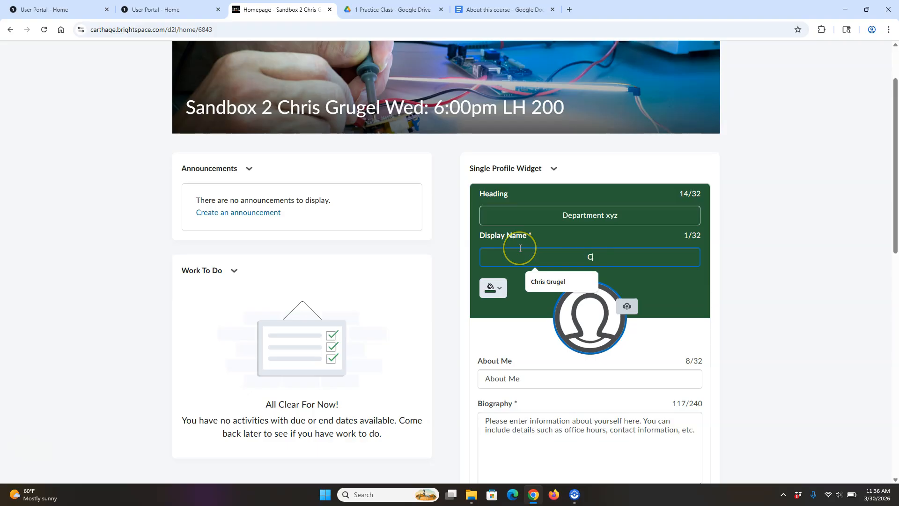
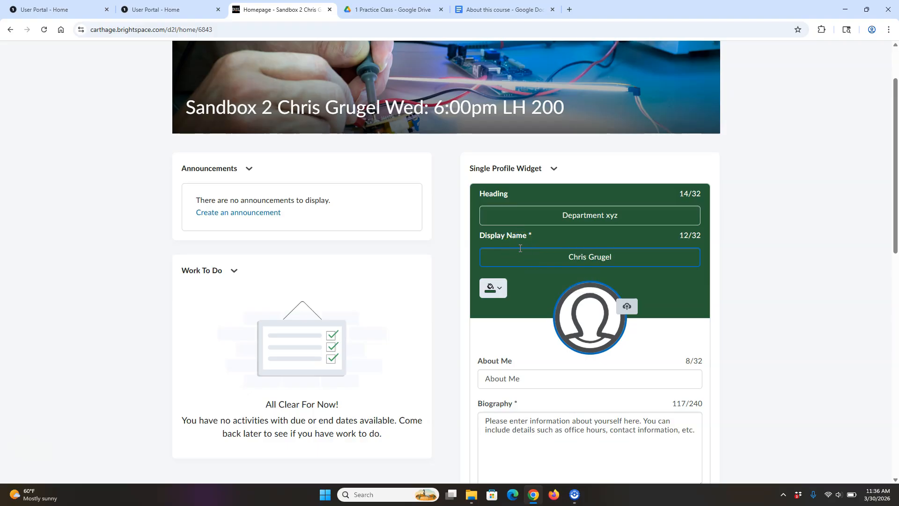
- Give the profile widget a red #CD2026 background
left_click(497, 287)
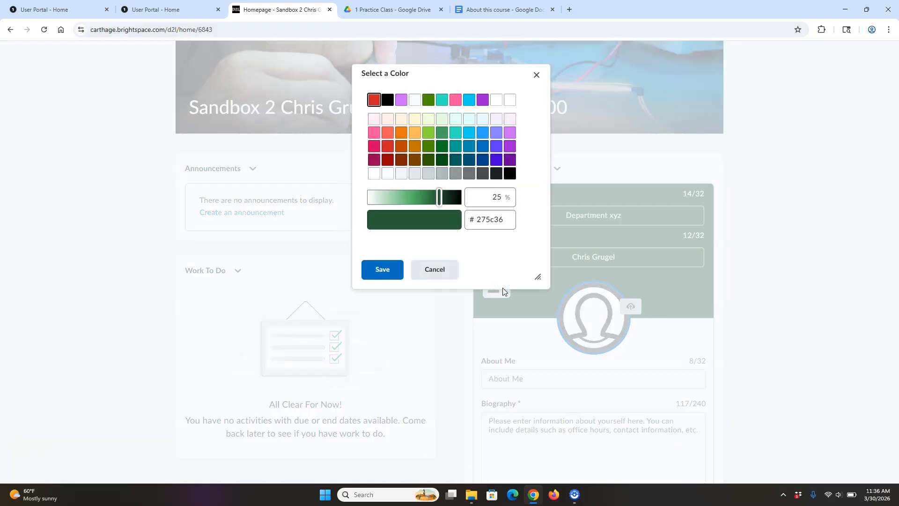
left_click(373, 99)
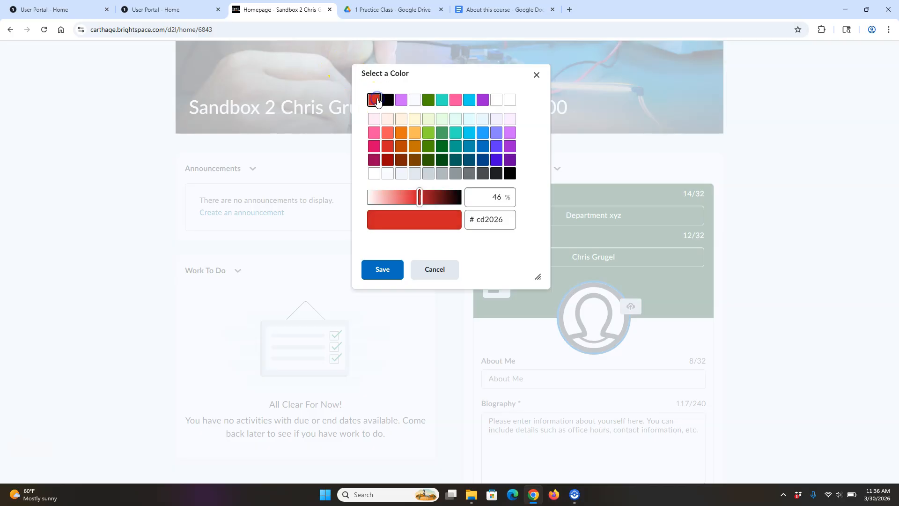
left_click(392, 270)
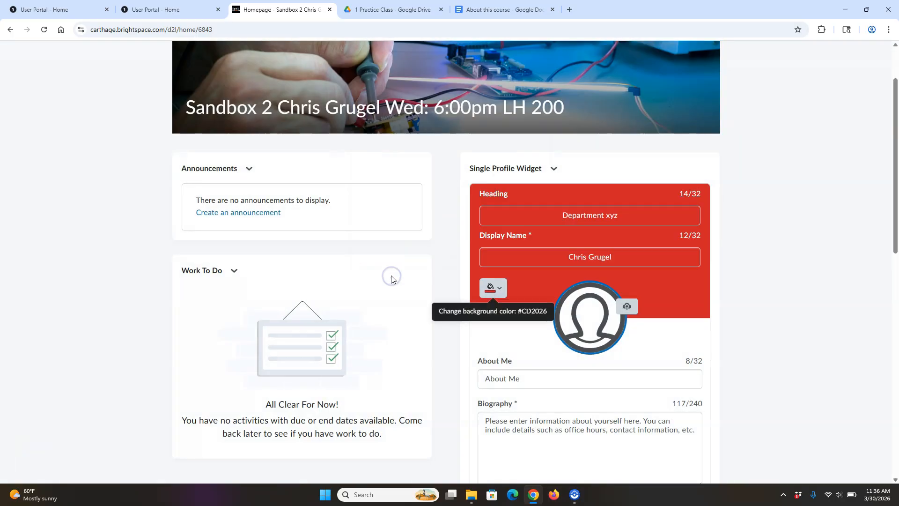
left_click(630, 307)
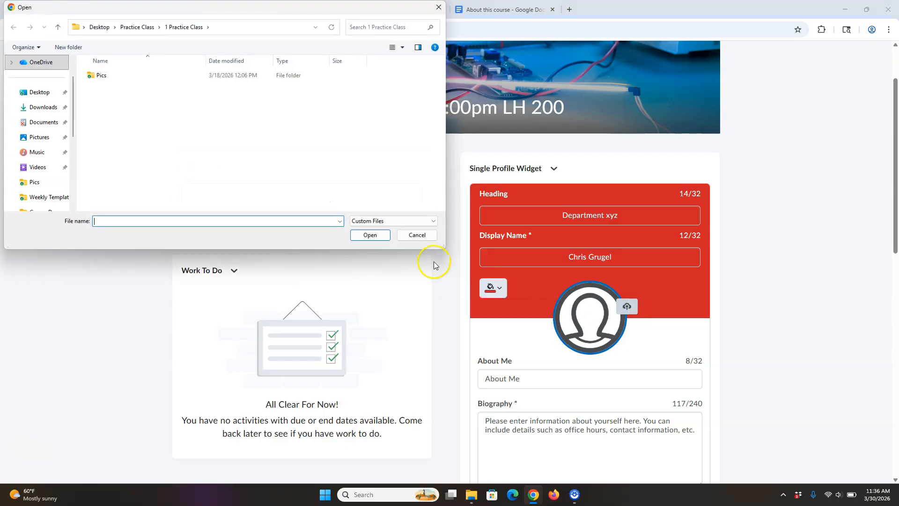
- Upload the rubiks image from the Pics folder as the profile picture
double_click(109, 75)
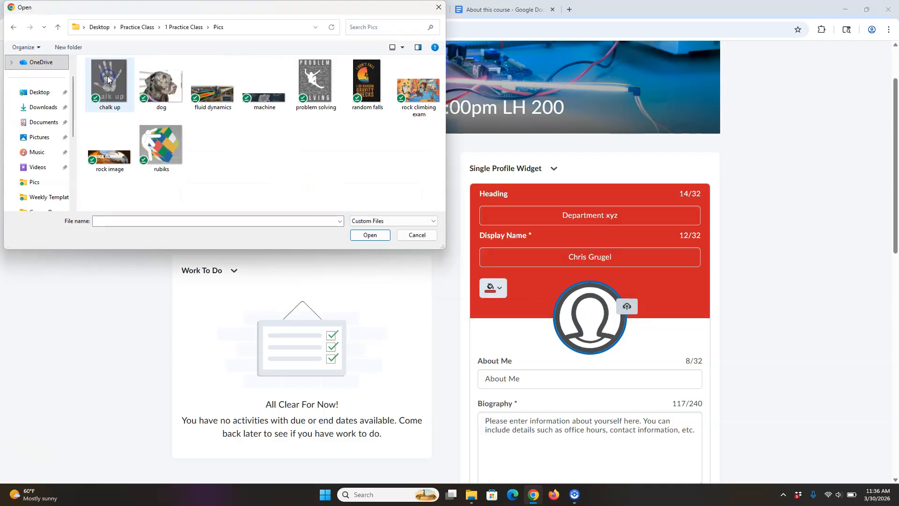
left_click(161, 141)
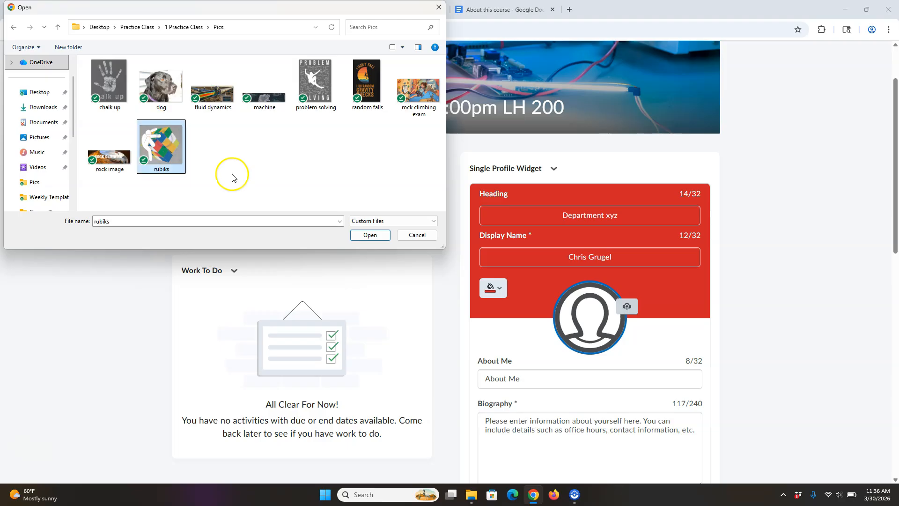
left_click(375, 235)
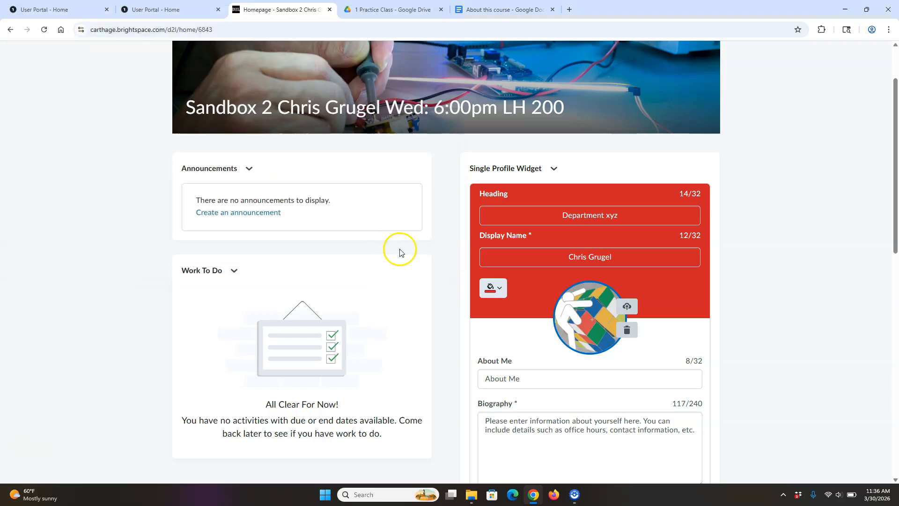
- Clear the placeholder text from the About Me field
left_click_drag(895, 228, 874, 274)
left_click(538, 283)
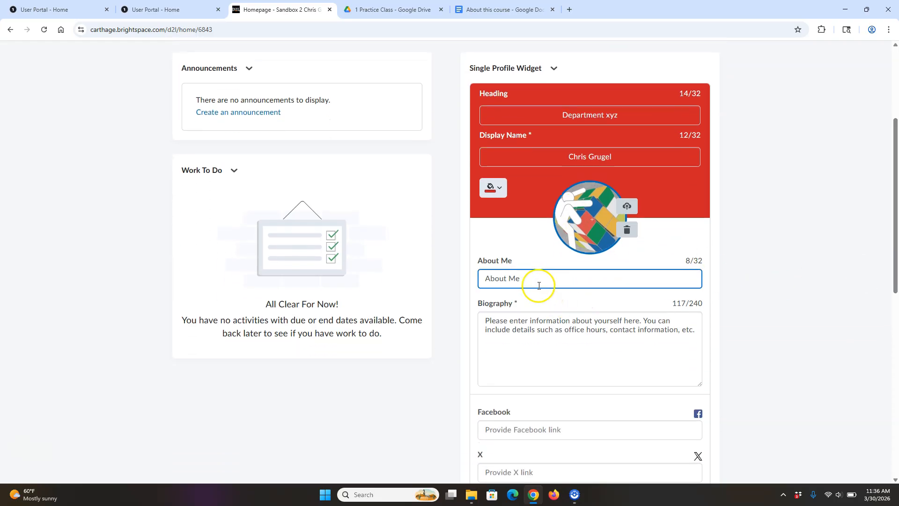
left_click_drag(538, 277, 467, 288)
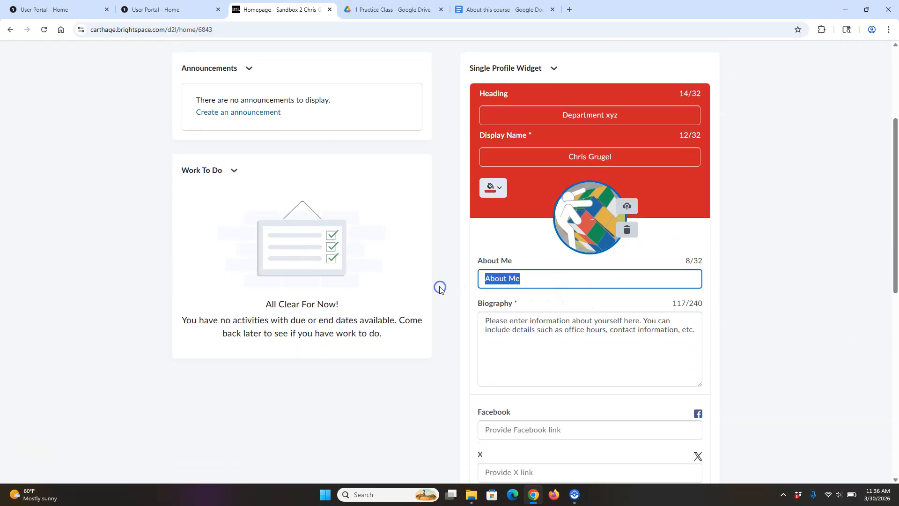
key("BackSpace")
left_click(638, 323)
left_click(692, 278)
- Replace the biography with the instructor's e-mail, phone and office hours, then save the widget
left_click(681, 321)
left_click_drag(694, 329, 478, 315)
key("BackSpace")
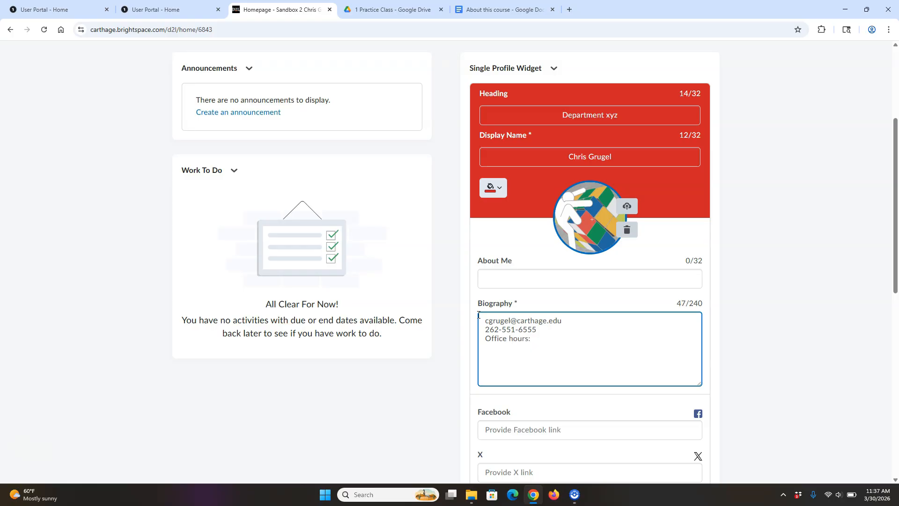
left_click_drag(889, 247, 896, 339)
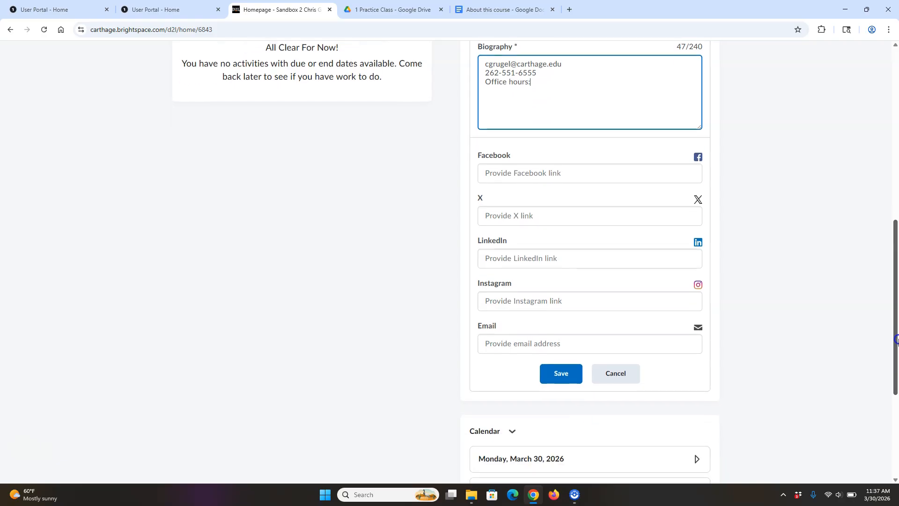
left_click(558, 366)
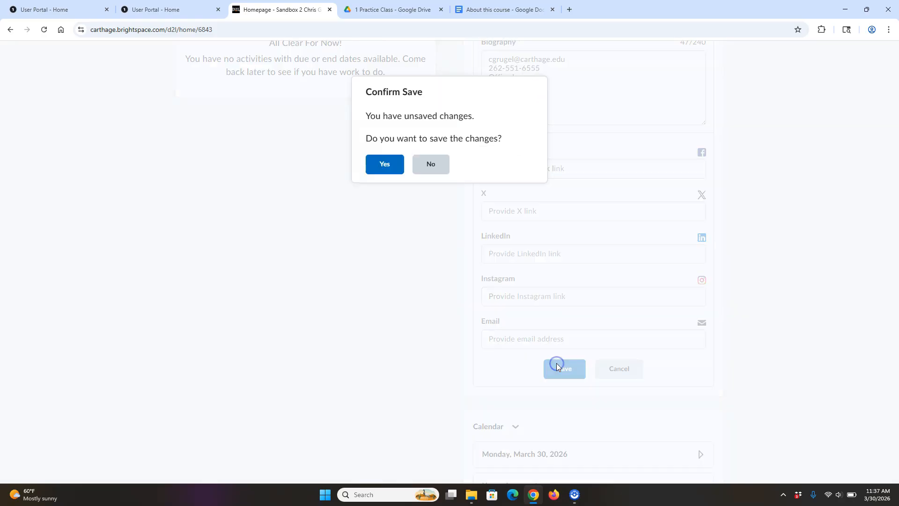
left_click(396, 165)
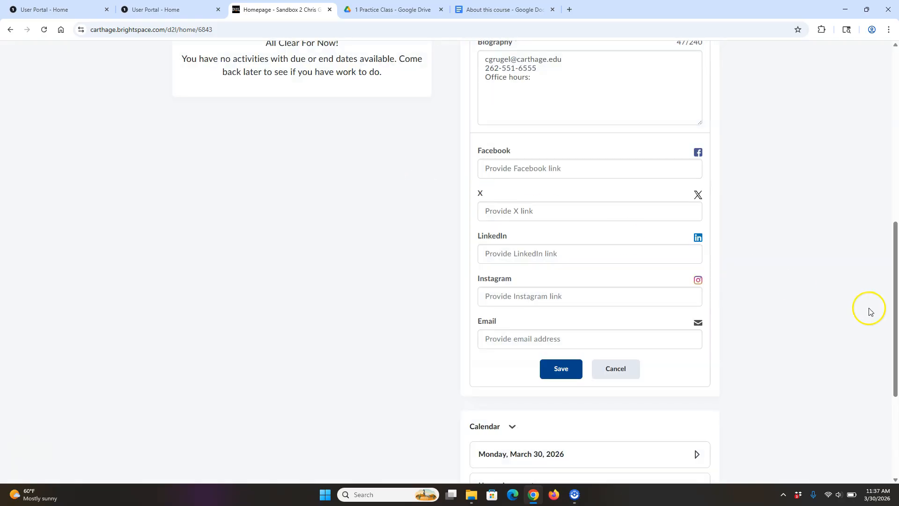
left_click_drag(893, 313, 895, 139)
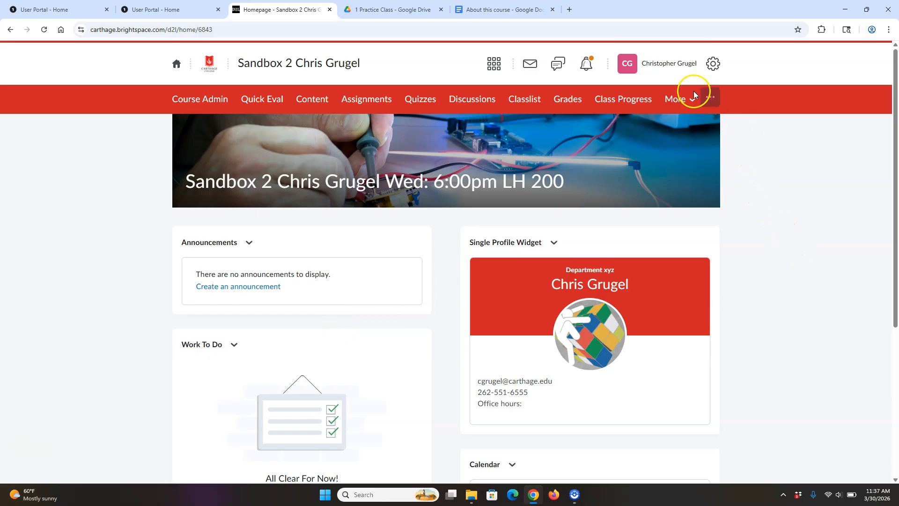
left_click(675, 65)
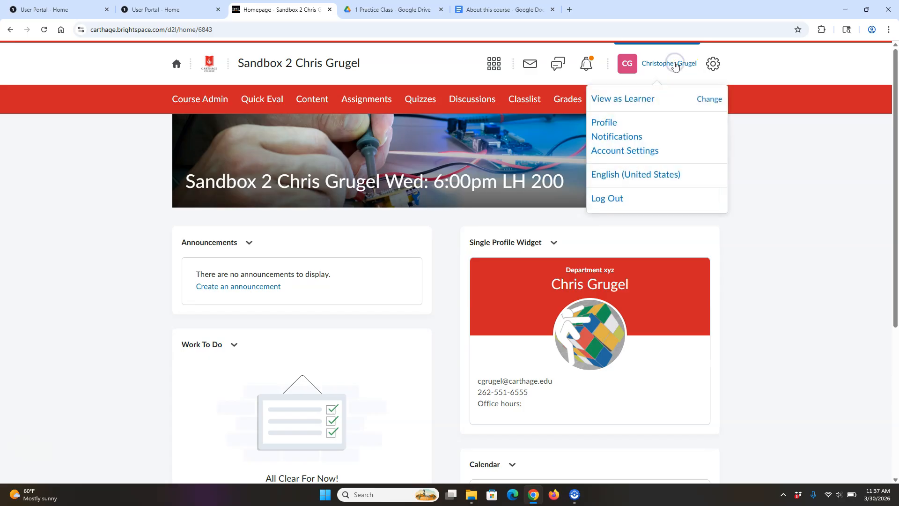
left_click(635, 154)
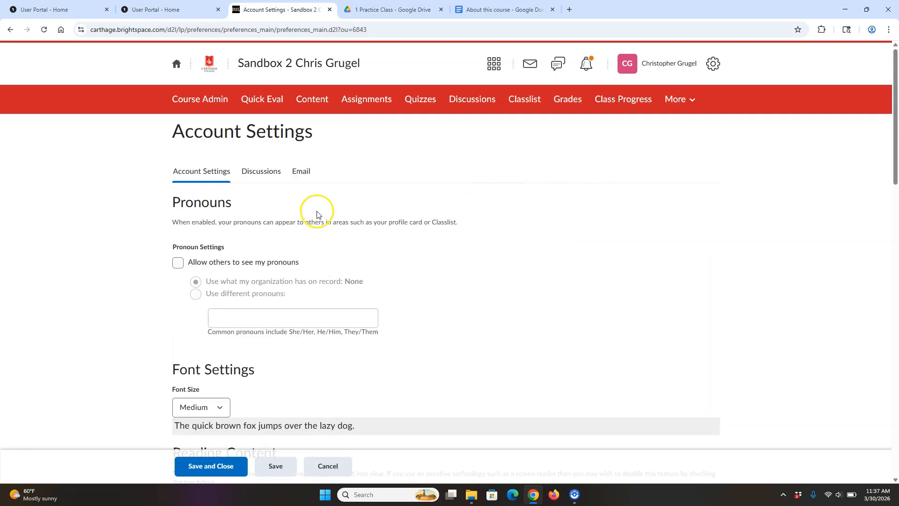
left_click(302, 173)
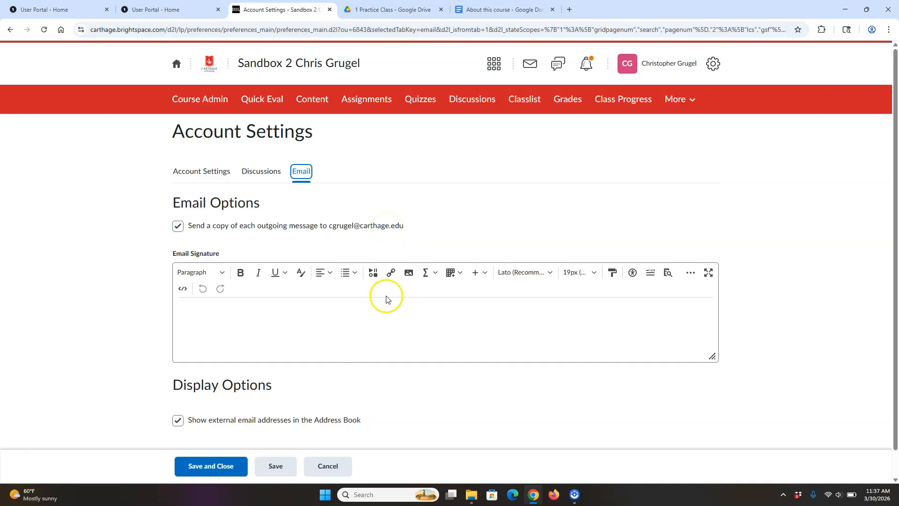
left_click(208, 466)
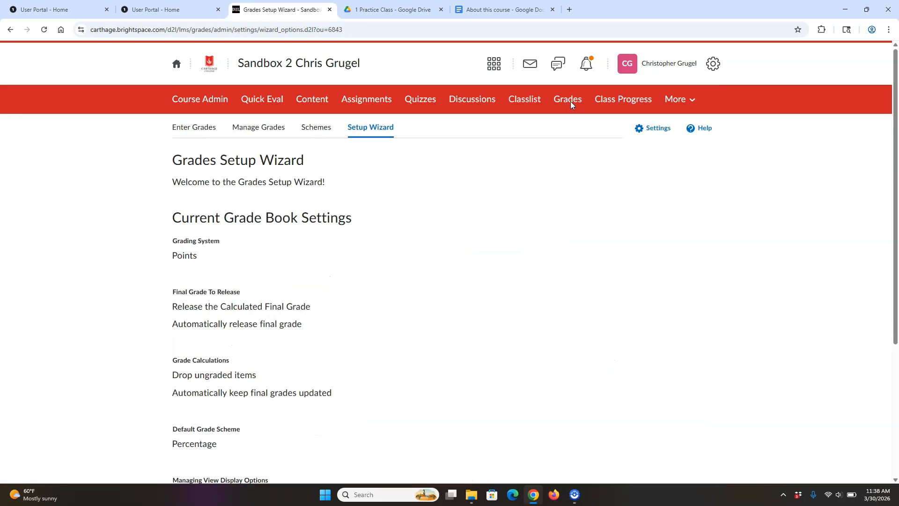
- Run the Grades Setup Wizard with the Weighted system, default scheme and 2 decimal places
left_click_drag(894, 136, 896, 290)
left_click(200, 467)
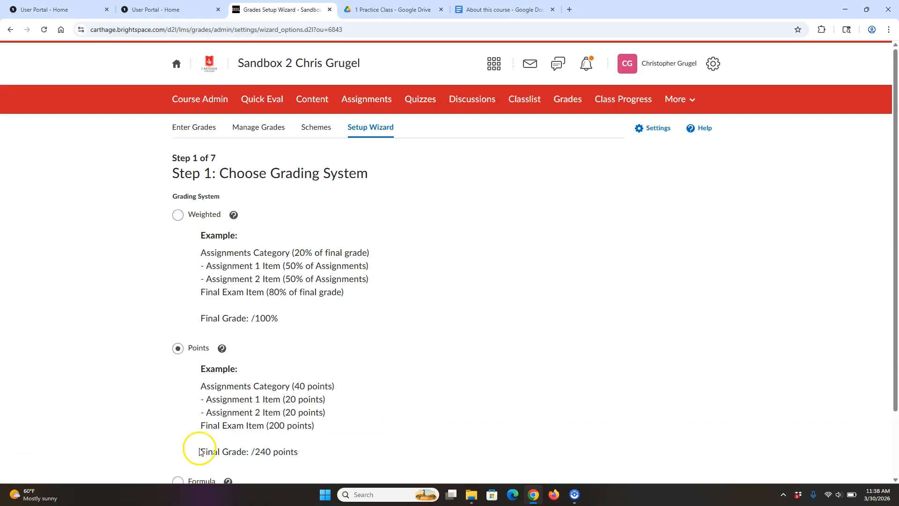
left_click(177, 215)
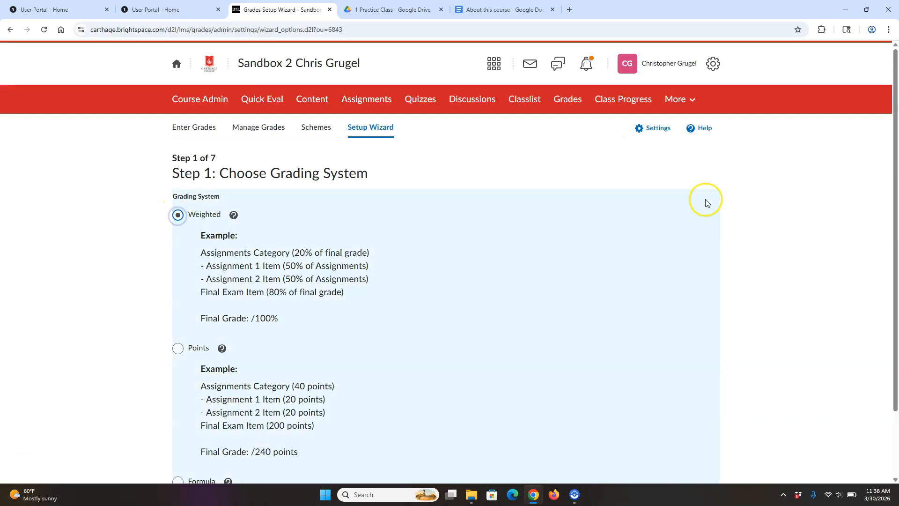
left_click_drag(895, 173, 897, 264)
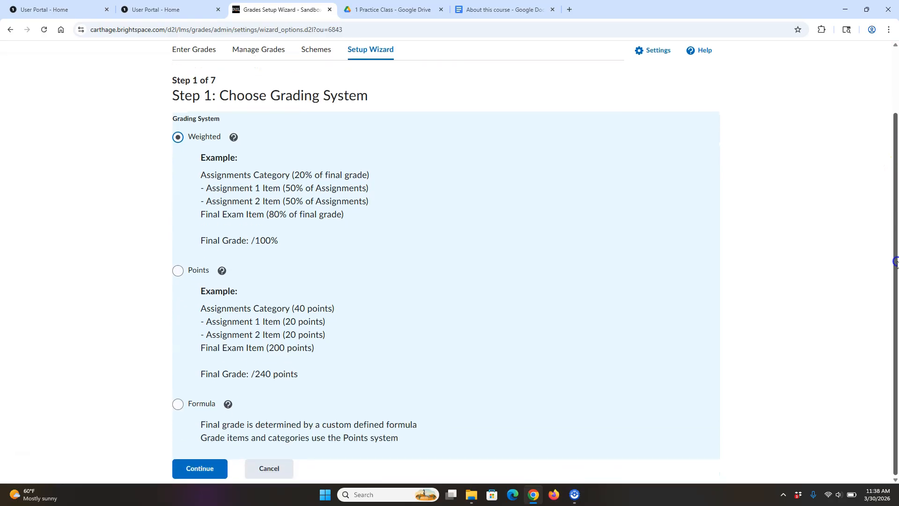
left_click(207, 468)
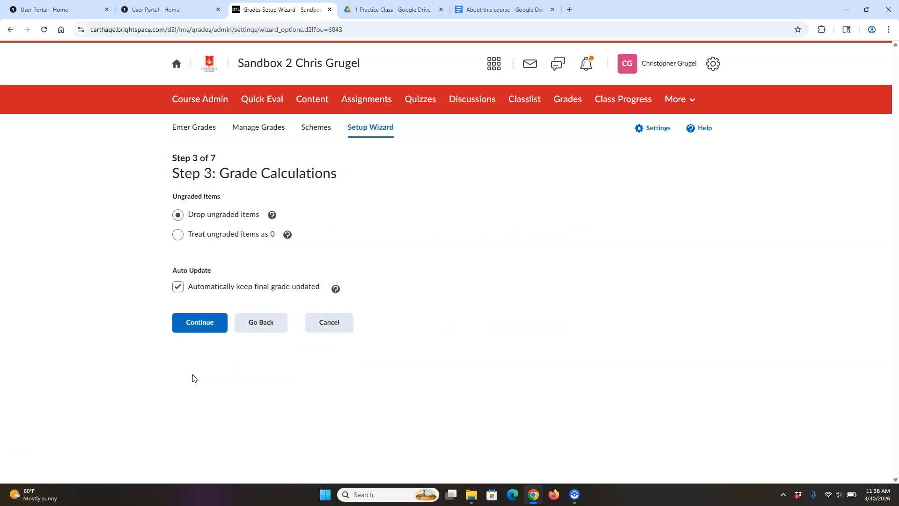
left_click(193, 328)
left_click(201, 302)
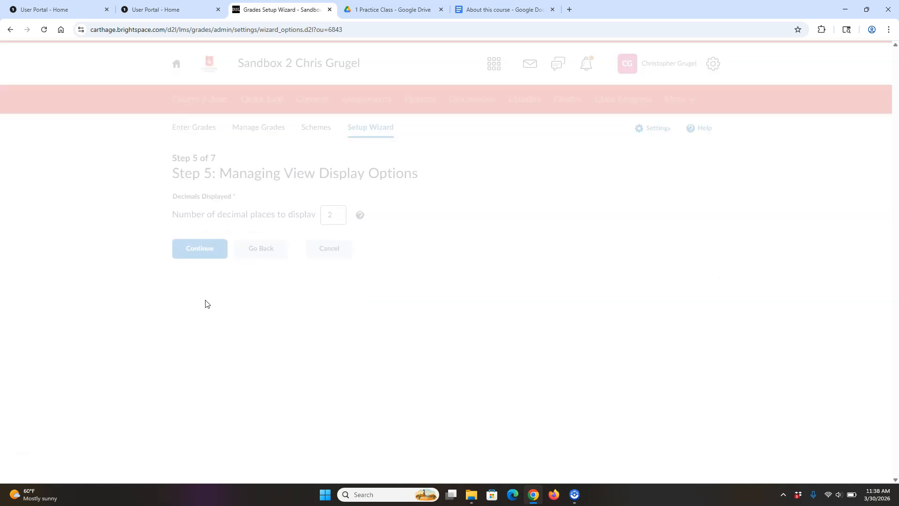
left_click(206, 245)
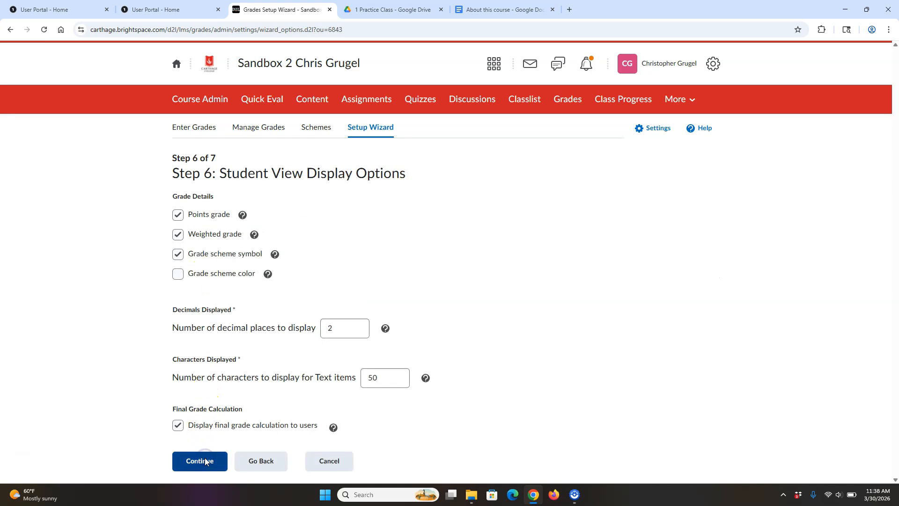
left_click_drag(892, 227, 893, 371)
left_click(197, 468)
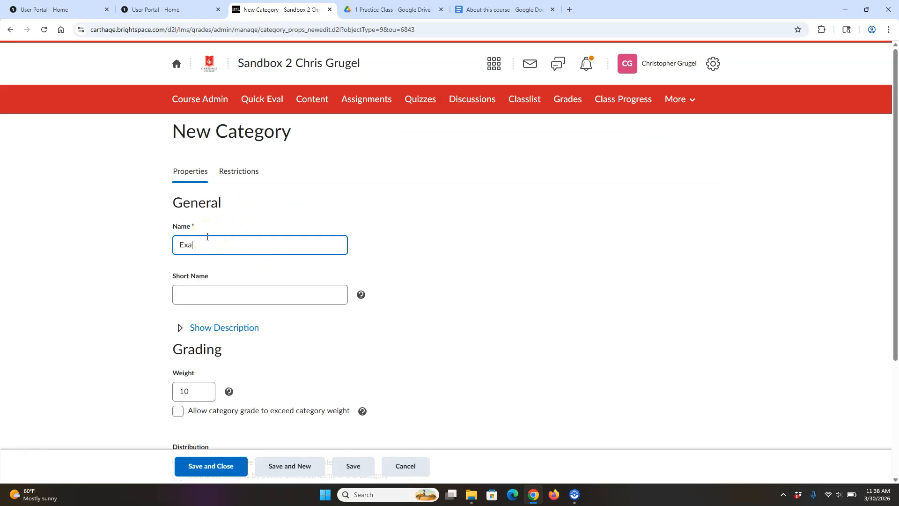
- Give the Exams category weight 30 and distribute its weights by points
double_click(187, 391)
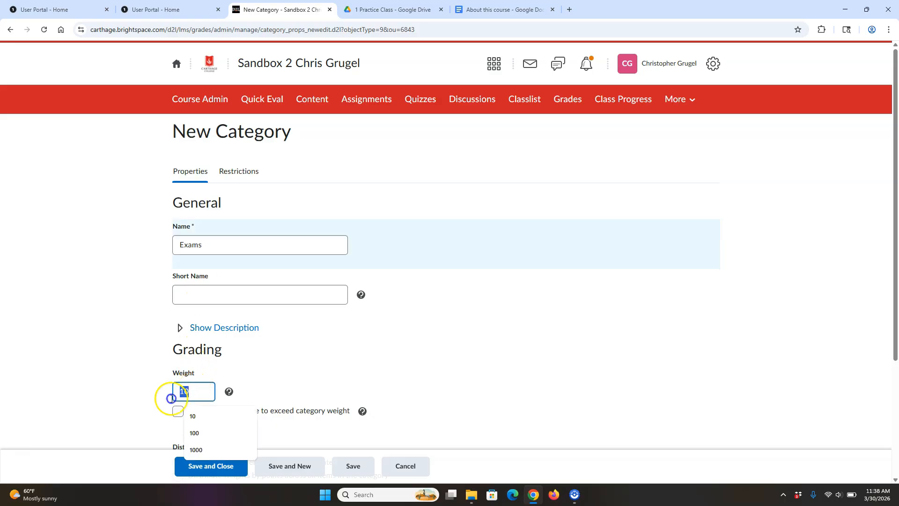
type("30")
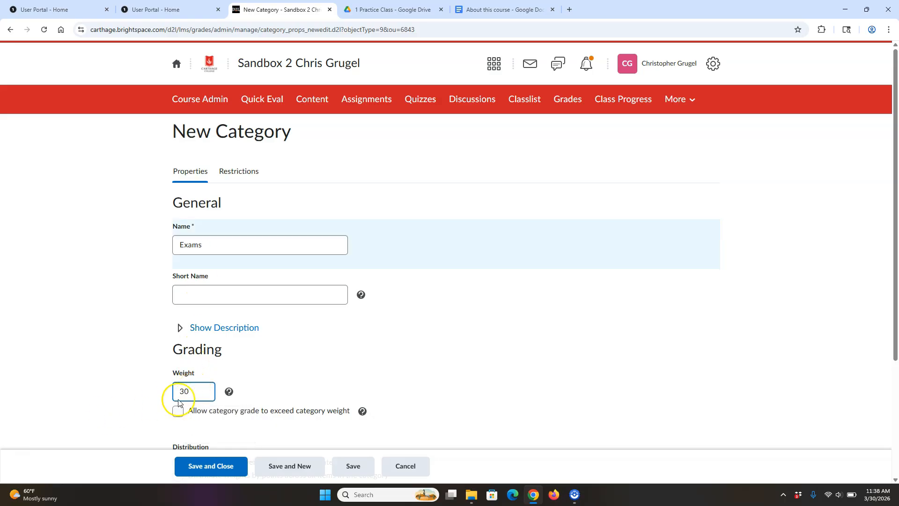
left_click(758, 256)
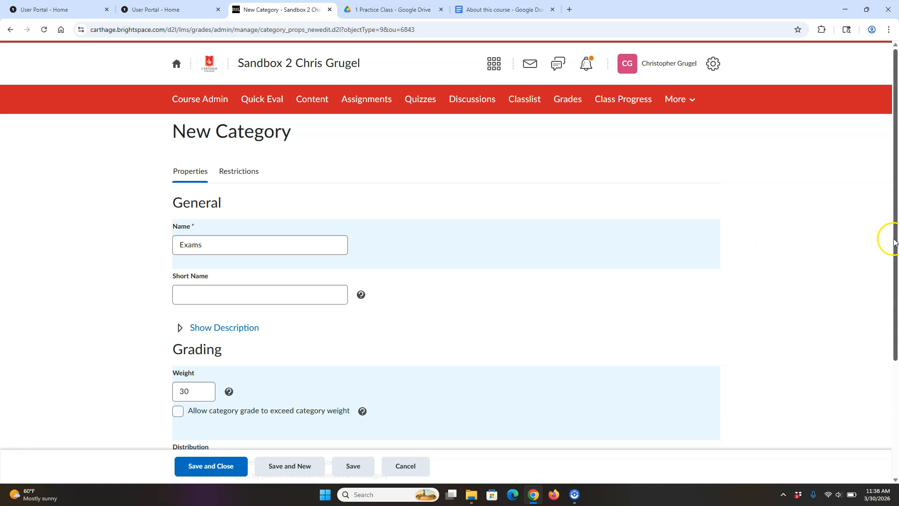
scroll(894, 243, "down", 3)
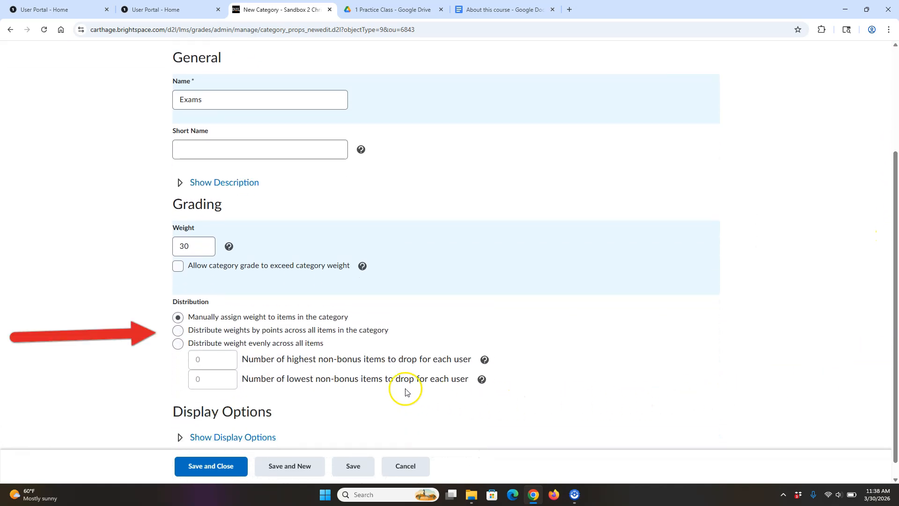
left_click(178, 331)
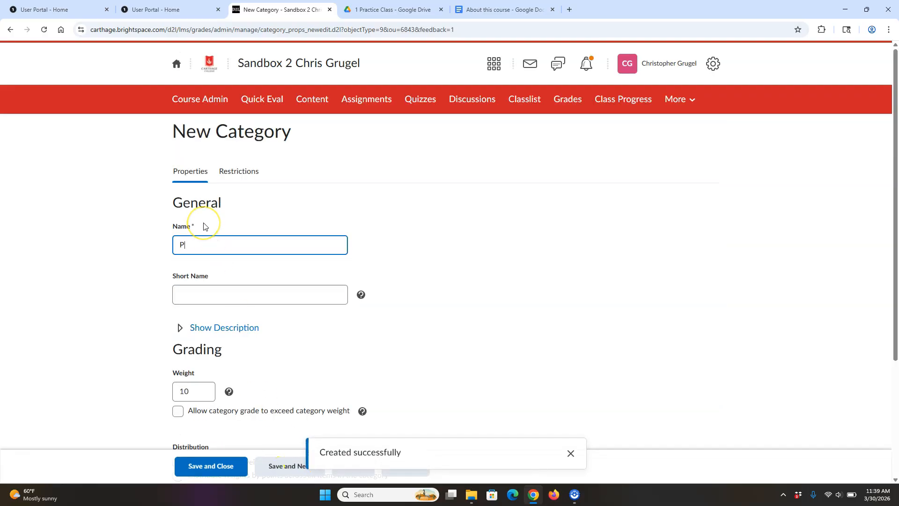
- Create the Quizzes category with weight 30, distributing weights by points across items
double_click(187, 391)
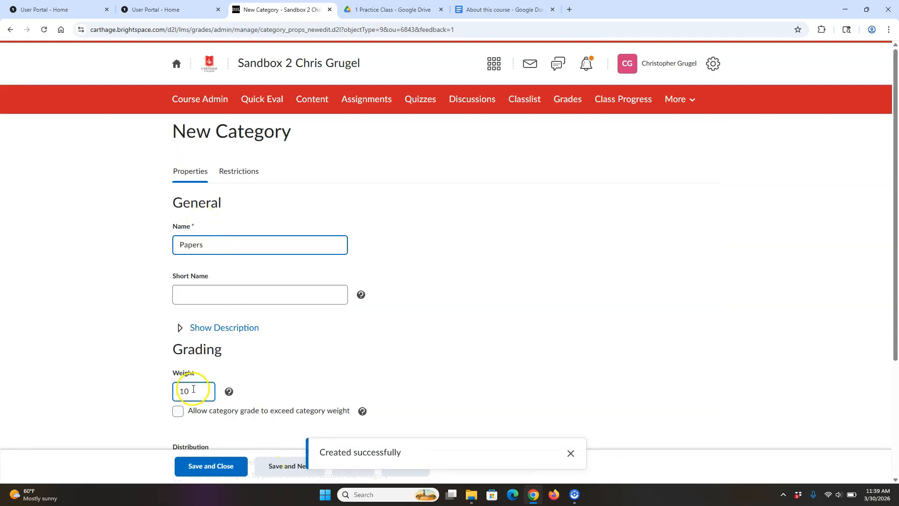
type("30")
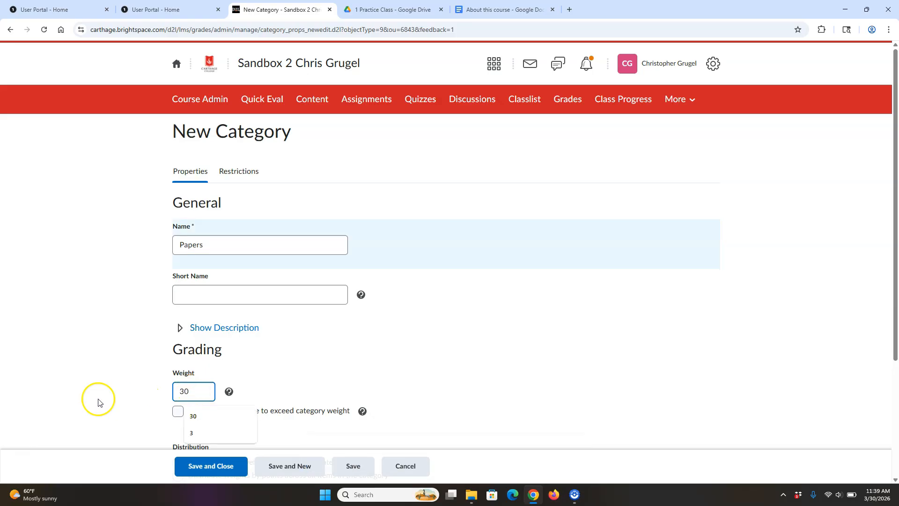
left_click_drag(895, 245, 896, 339)
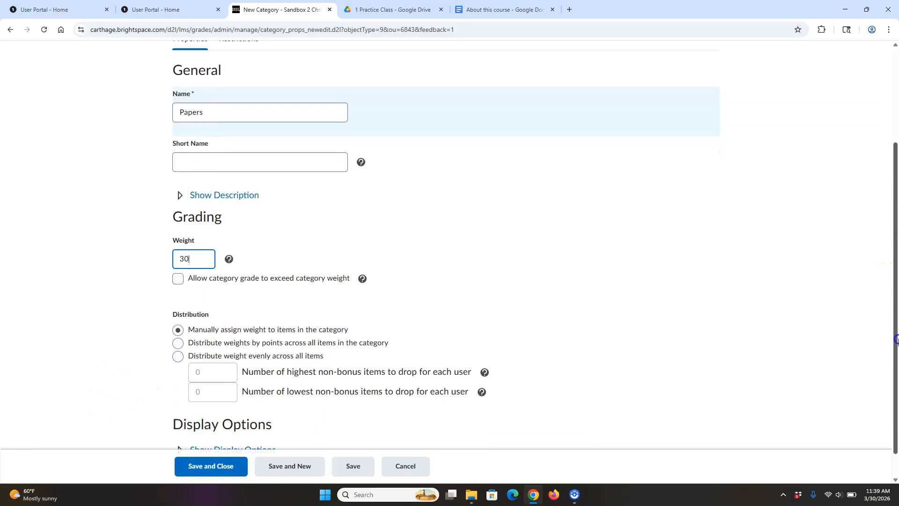
left_click(314, 342)
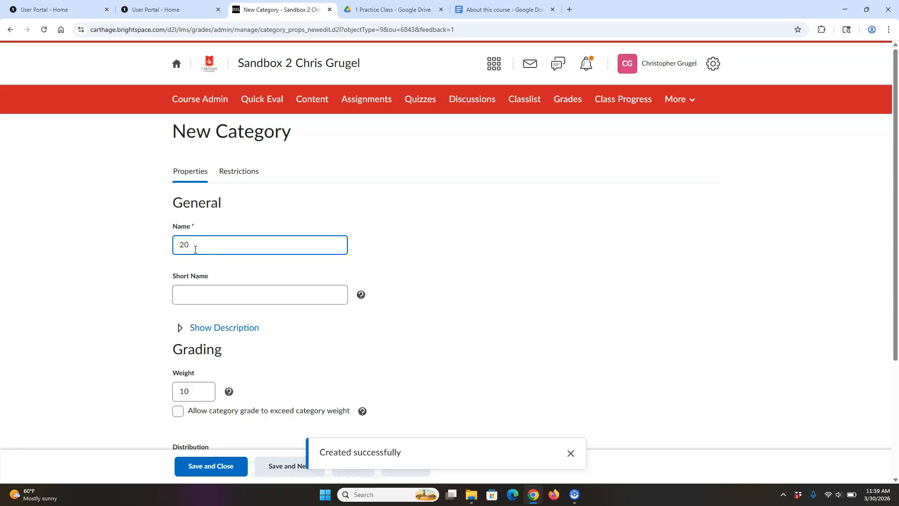
type("30")
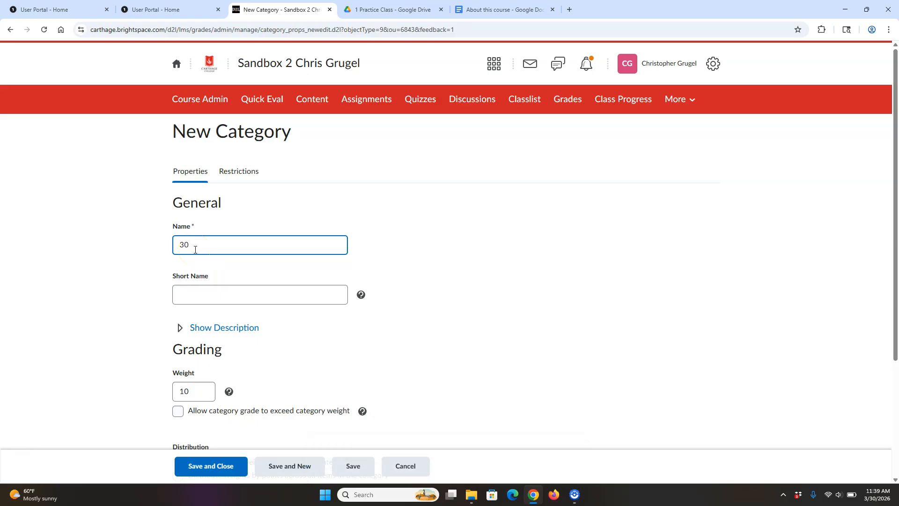
type("izzes")
double_click(193, 391)
type("30")
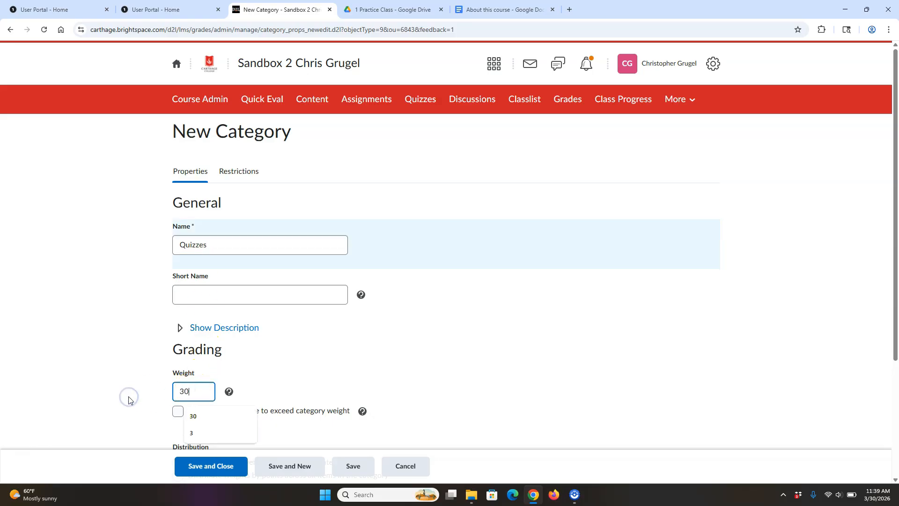
left_click(727, 239)
left_click_drag(895, 226, 896, 327)
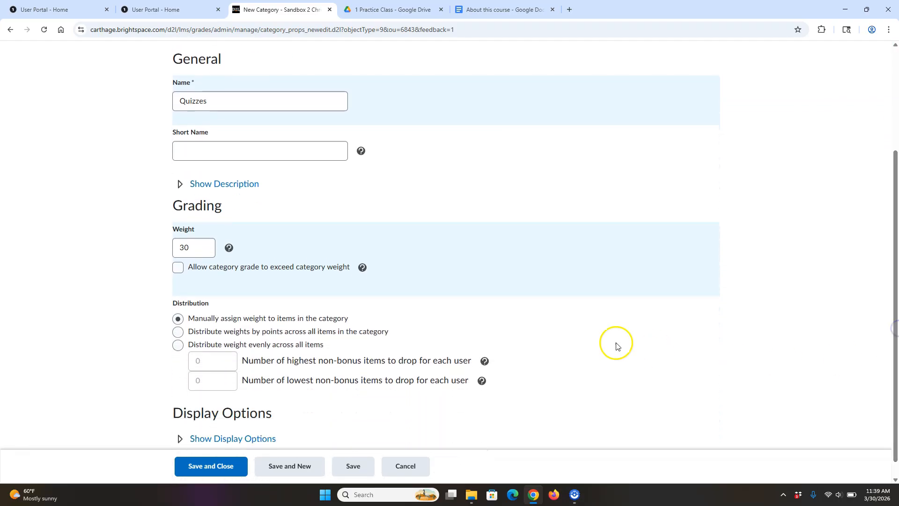
left_click(177, 331)
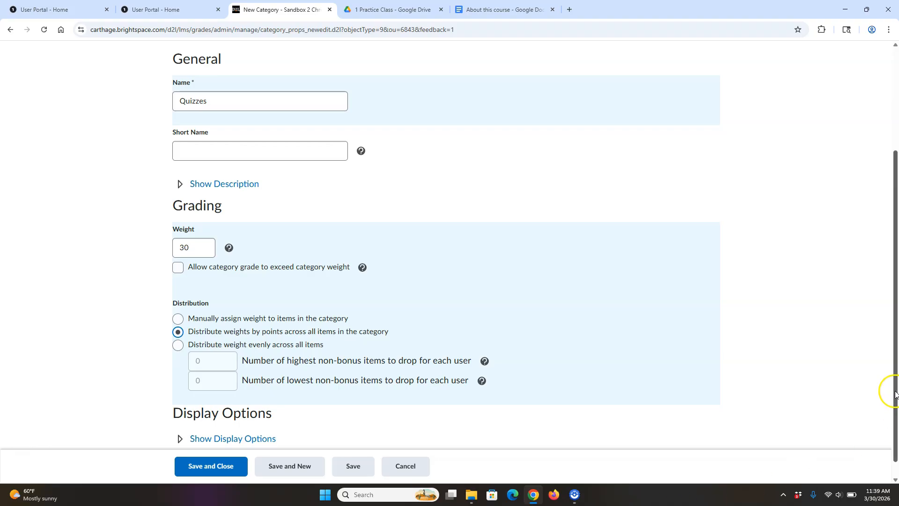
left_click_drag(895, 394, 894, 408)
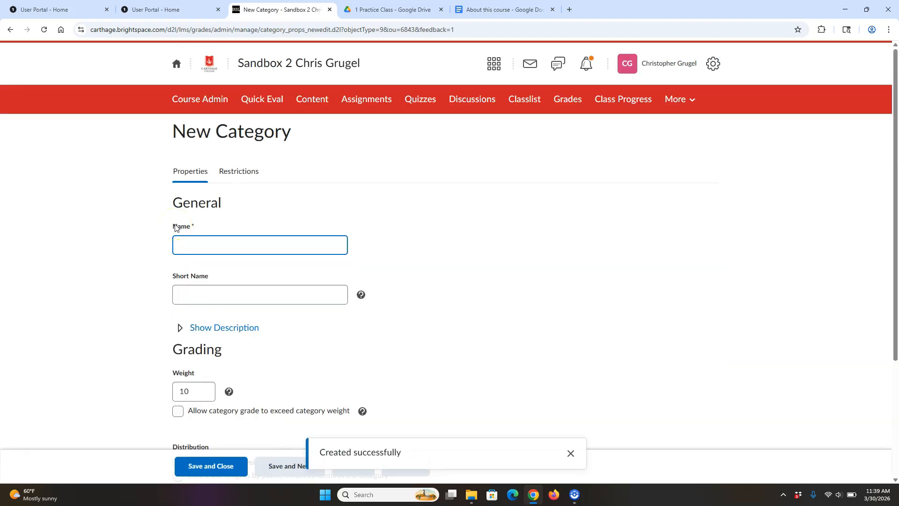
- Finish naming the category Participation at weight 10, distribute weights by points, and save it
type("ticipation")
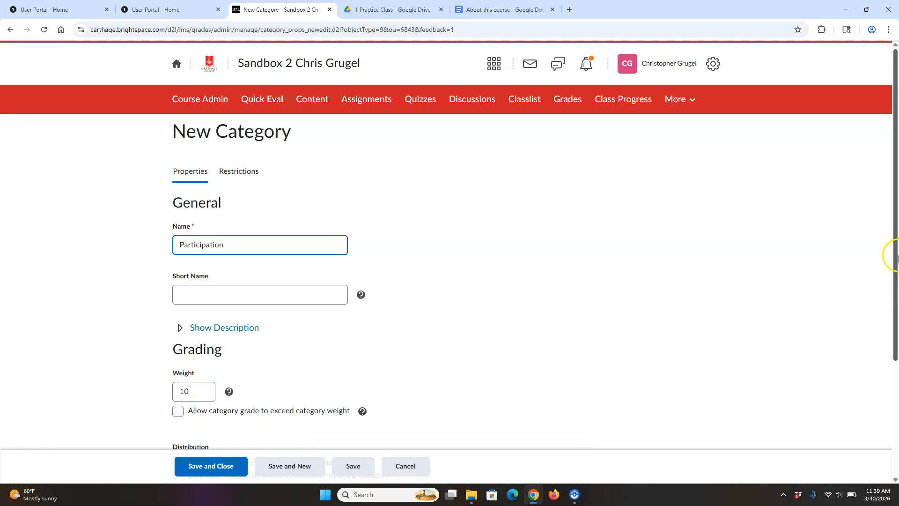
left_click_drag(897, 256, 896, 374)
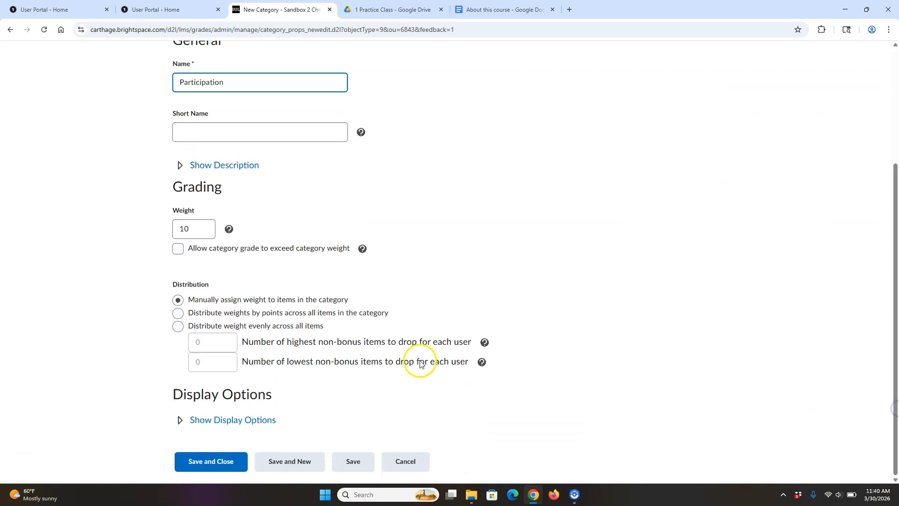
left_click(354, 320)
left_click(345, 314)
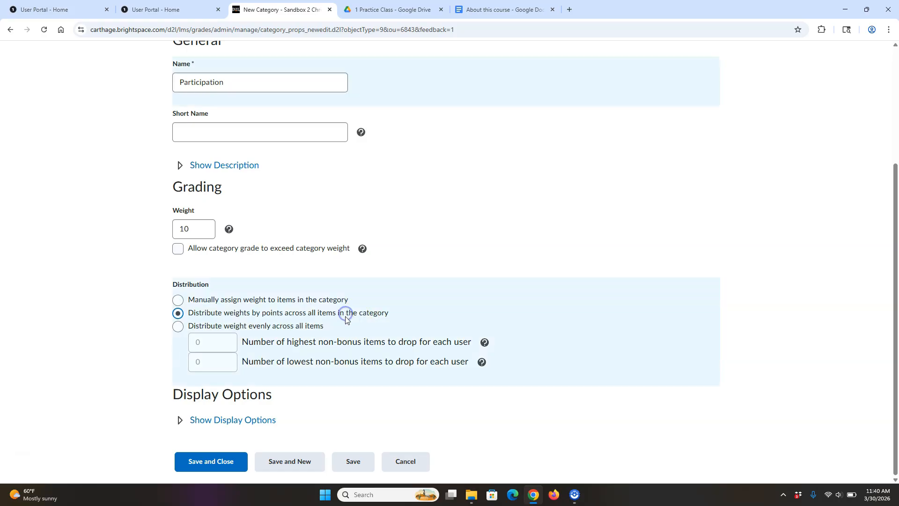
left_click(215, 461)
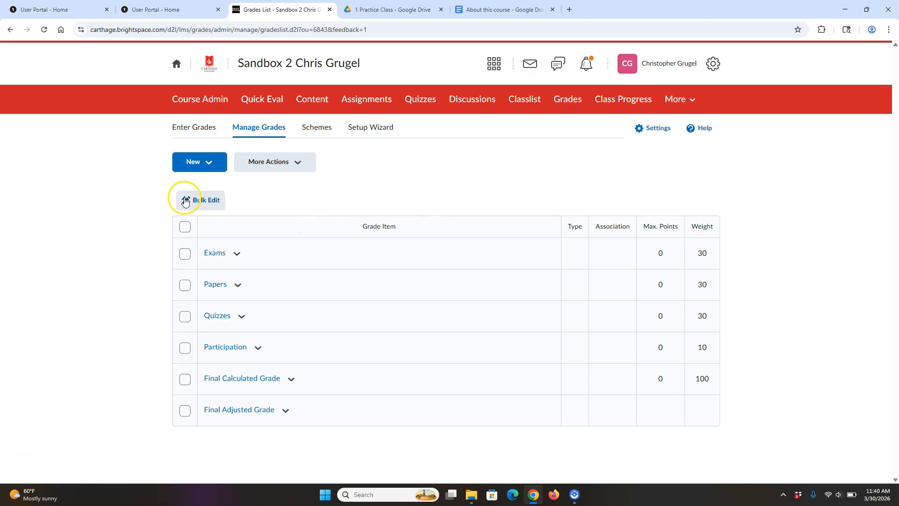
- Select and then deselect all grade items, and go to the course Assignments area
left_click(184, 228)
left_click(186, 227)
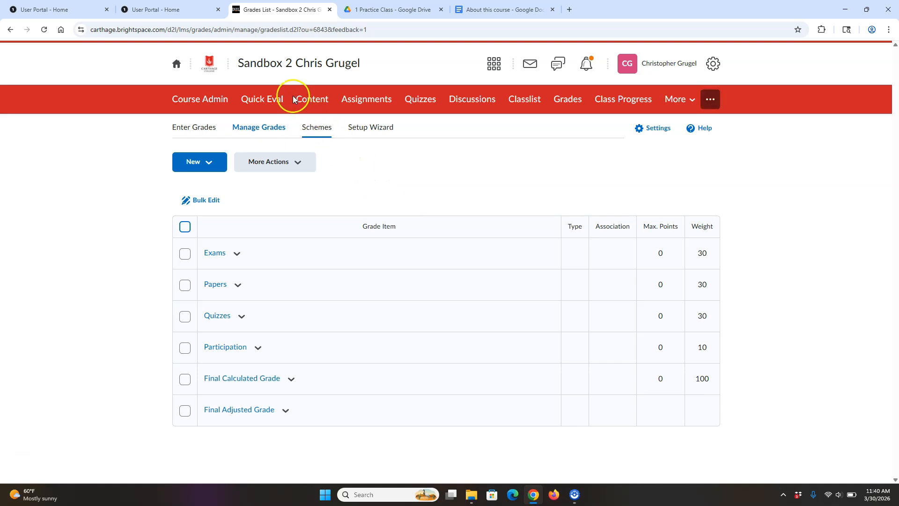
left_click(370, 101)
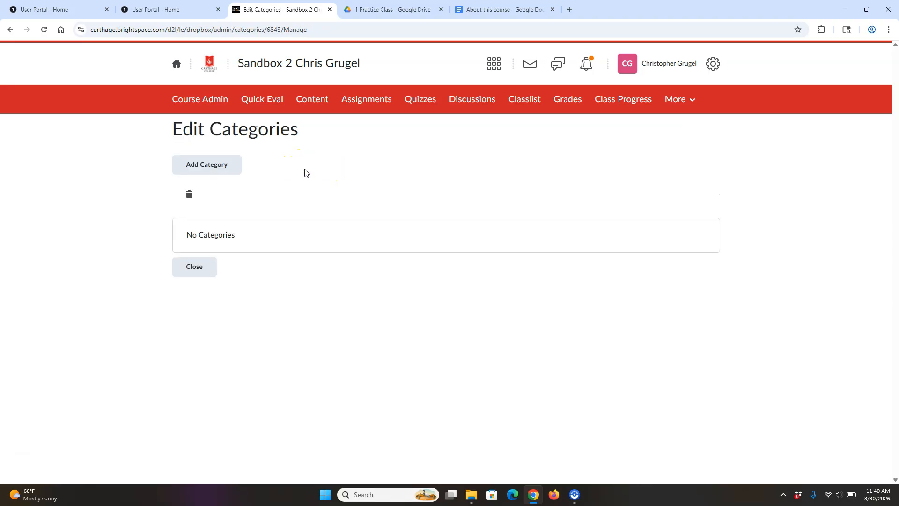
- Create the Week 1 and Week 2 assignment categories and close the category editor
left_click(225, 165)
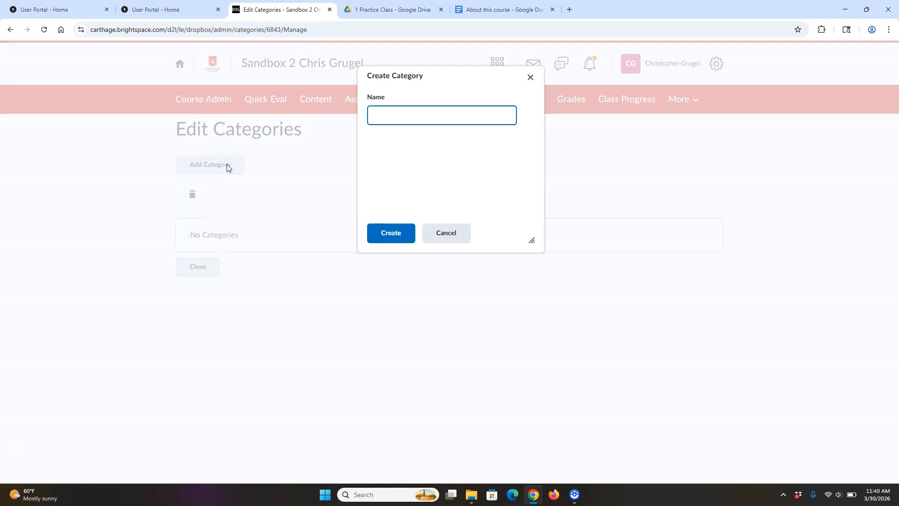
left_click(388, 233)
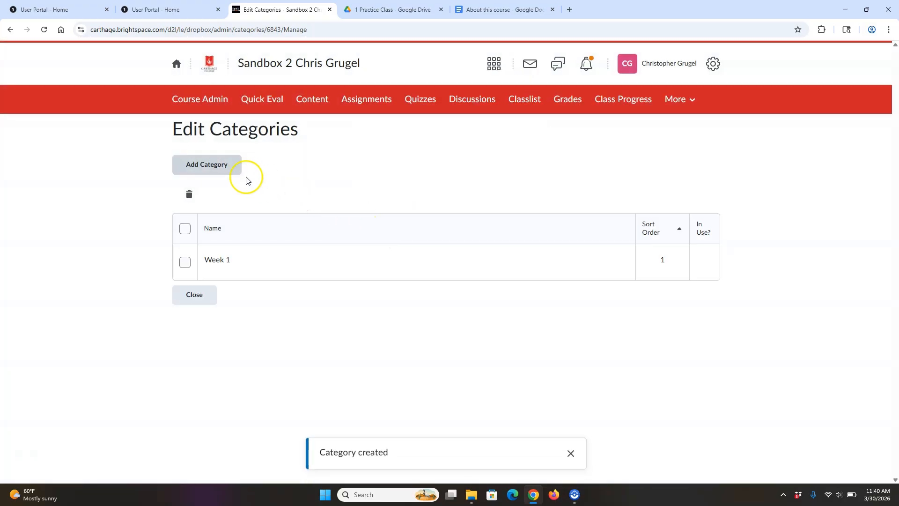
left_click(226, 169)
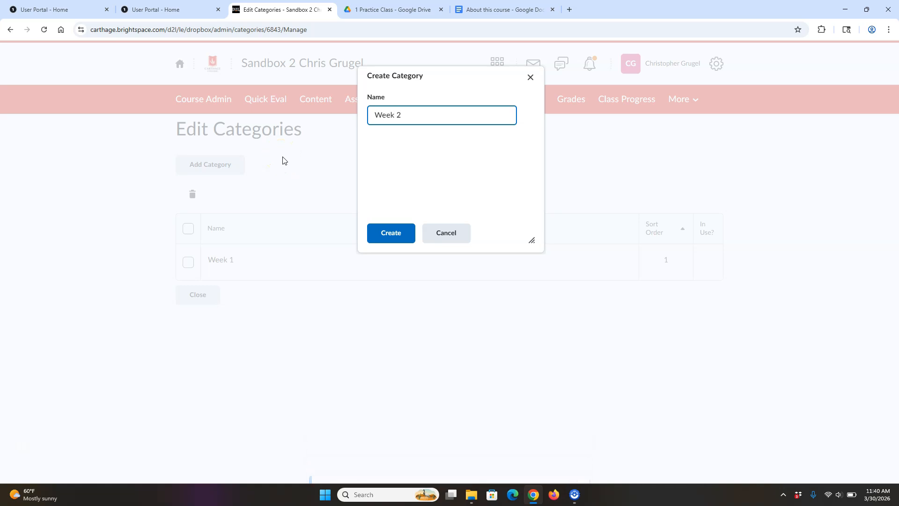
left_click(390, 234)
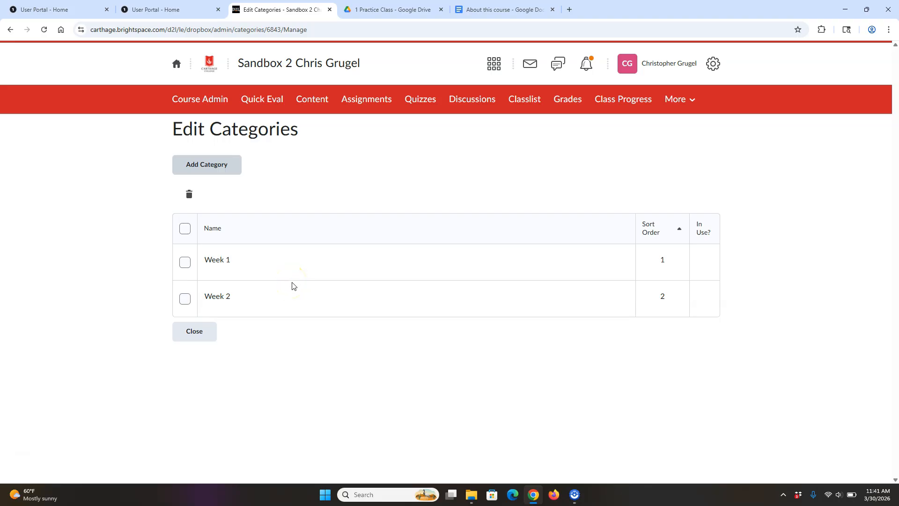
left_click(195, 332)
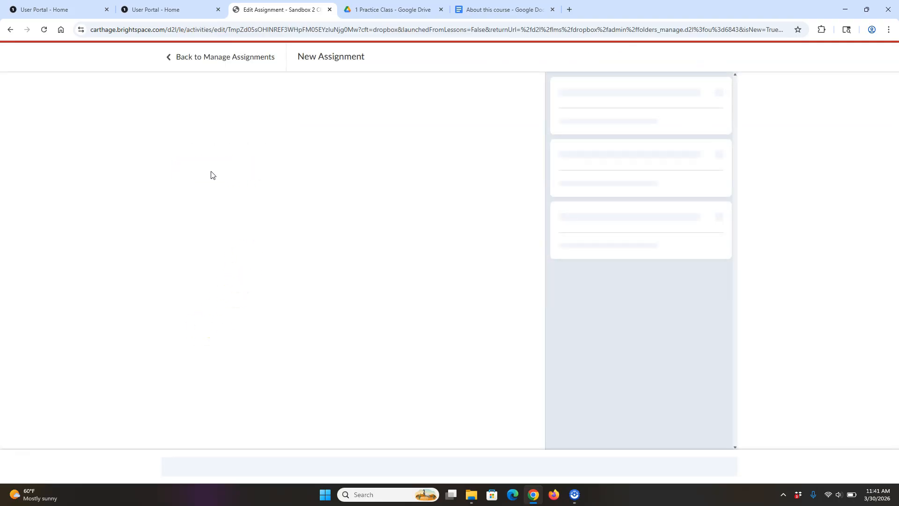
- Title the new assignment 'Exam 1' and make it worth 100 points
left_click(216, 96)
double_click(206, 105)
type("Exam 1")
left_click(190, 147)
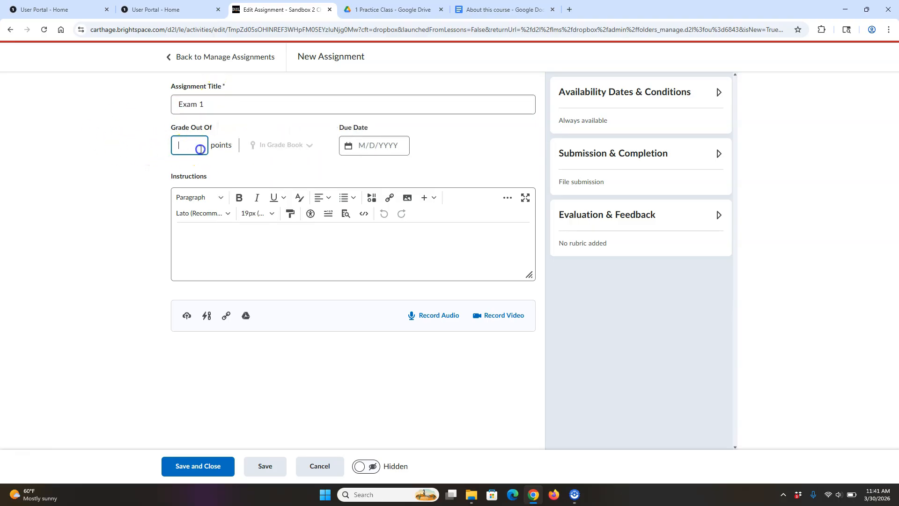
type("100")
- Put Exam 1's grade item in the Exams grade category
left_click(310, 146)
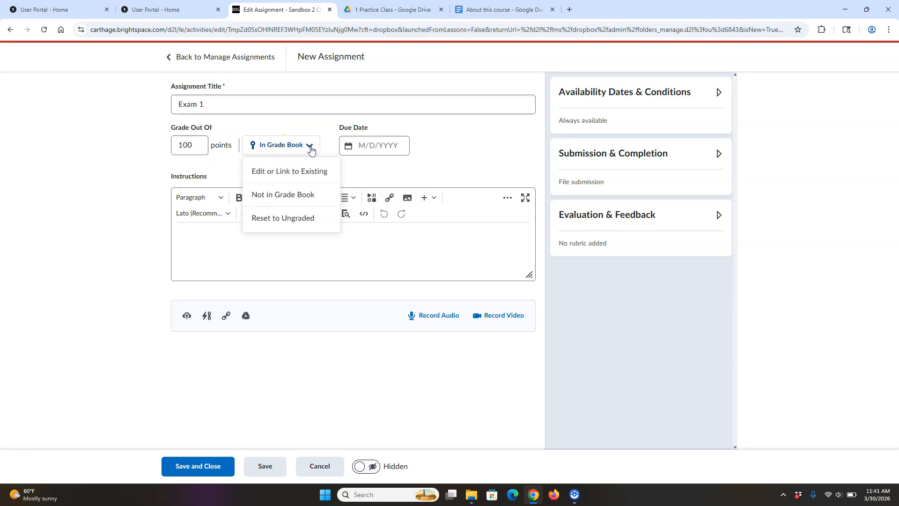
left_click(311, 170)
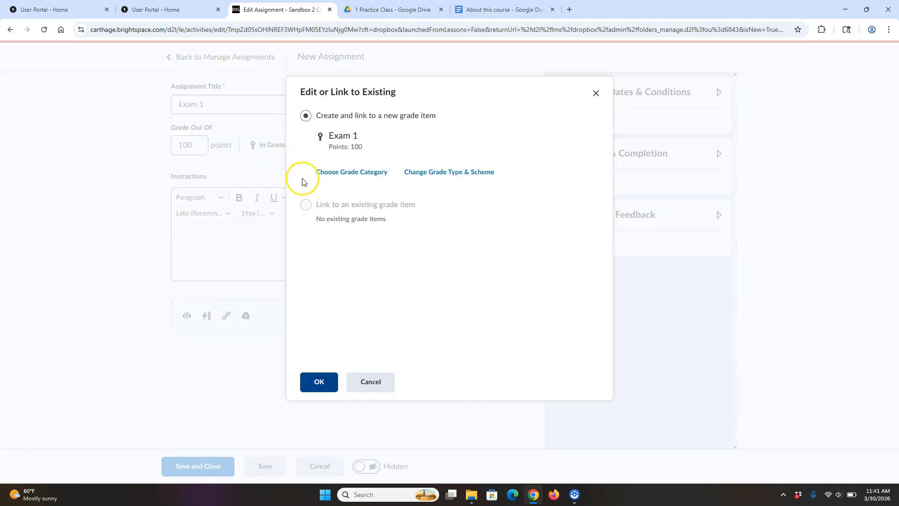
left_click(357, 177)
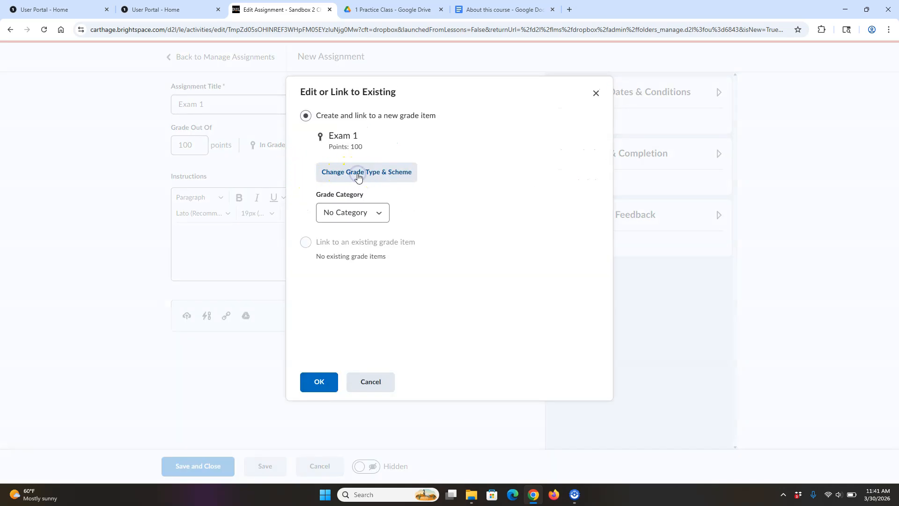
left_click(365, 213)
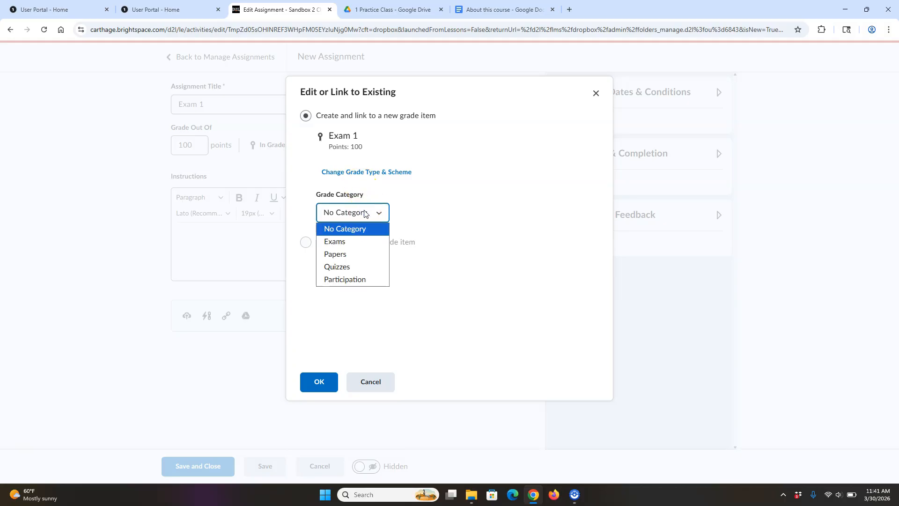
left_click(359, 245)
left_click(323, 384)
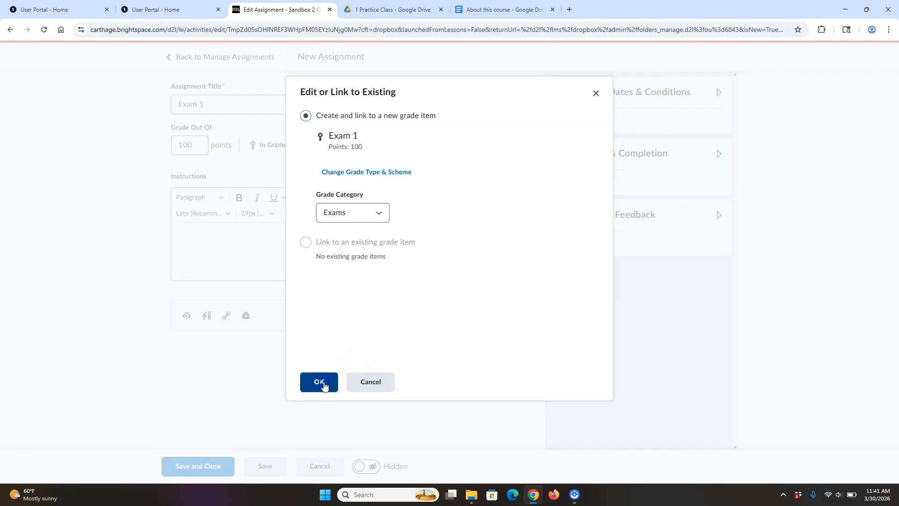
- Set Exam 1's due date to 4/3/2026
left_click(351, 146)
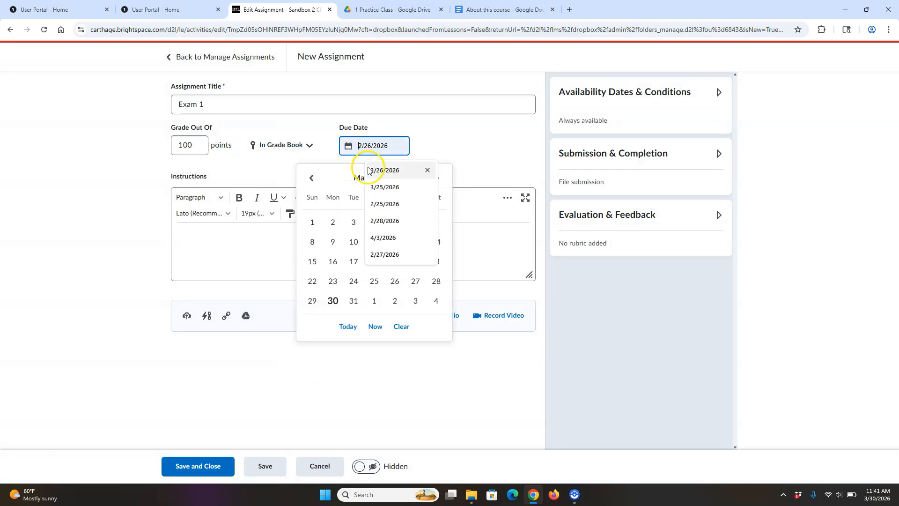
left_click(399, 238)
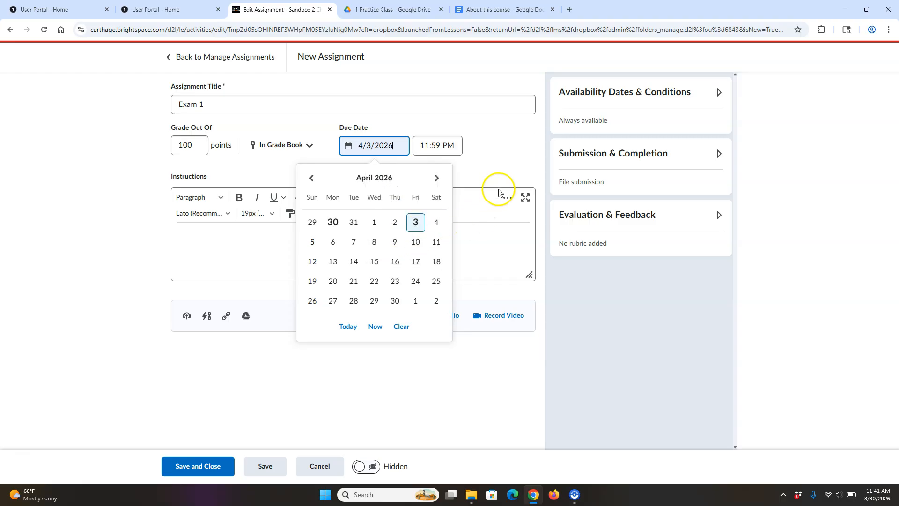
left_click(657, 154)
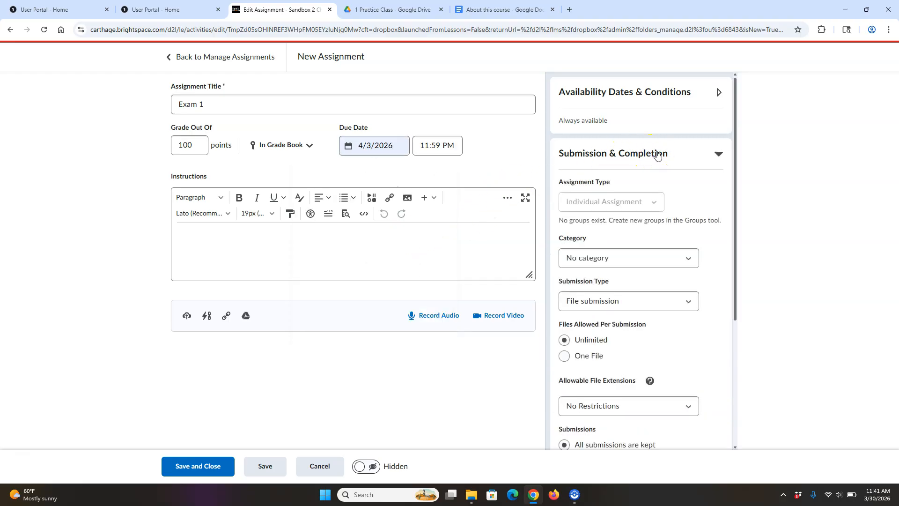
- Place Exam 1 in the Week 1 assignment category
left_click_drag(735, 205, 739, 275)
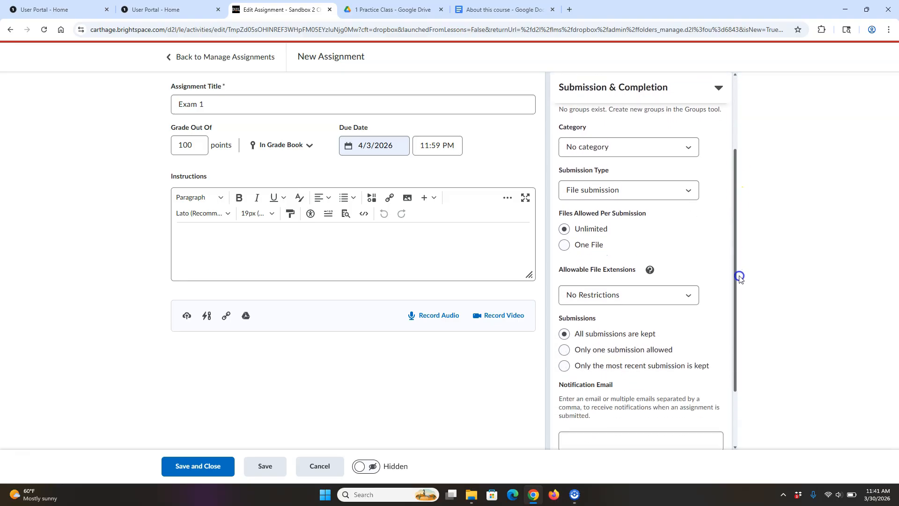
left_click(629, 152)
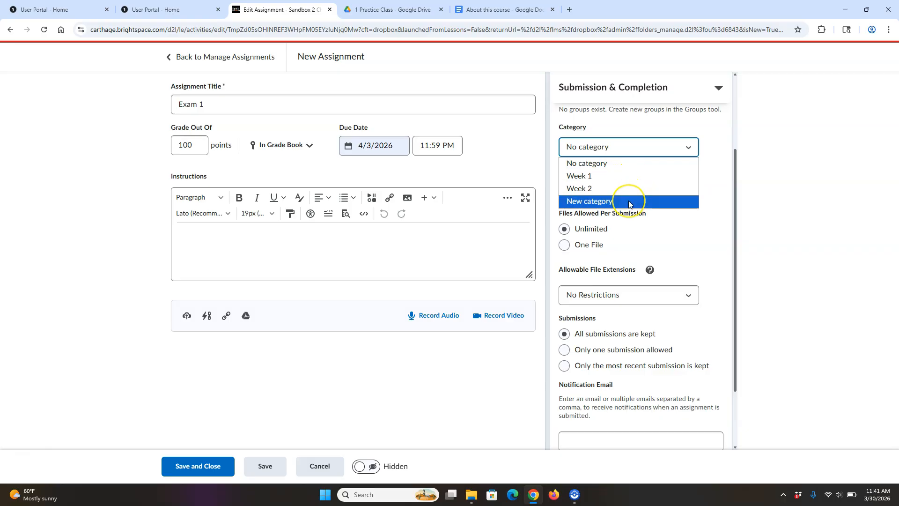
left_click(627, 177)
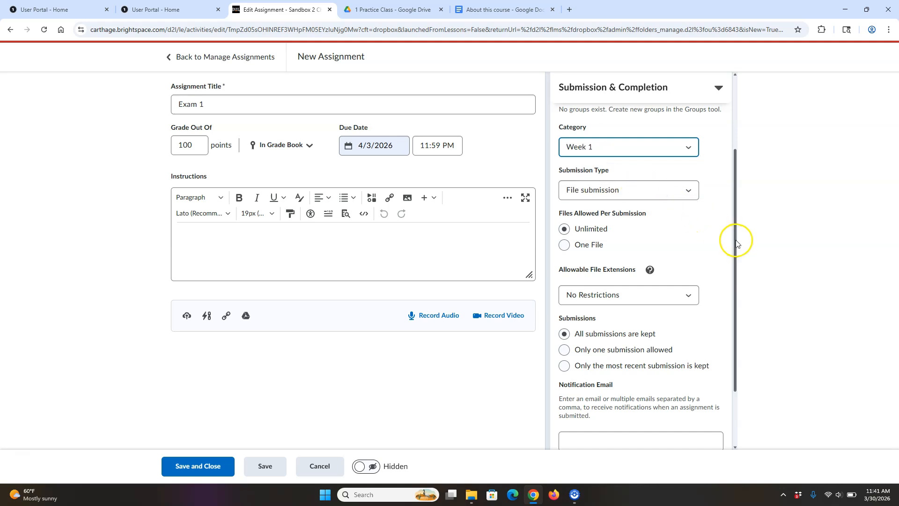
- Make Exam 1 an on-paper submission, set it Visible, and save it
left_click(659, 191)
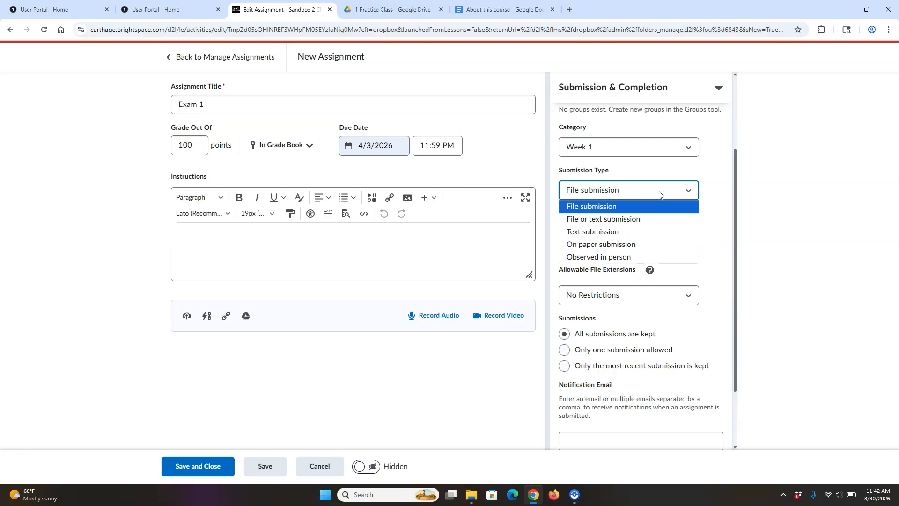
left_click(666, 216)
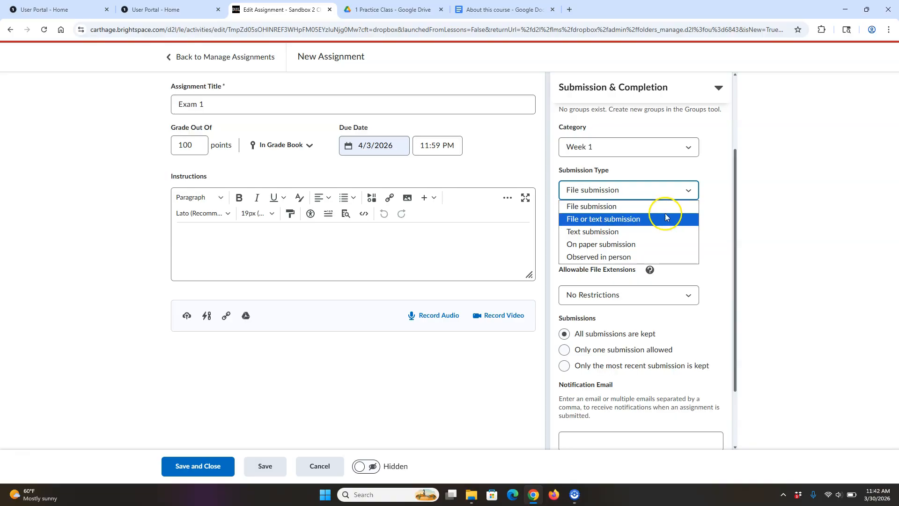
left_click(663, 238)
left_click(649, 247)
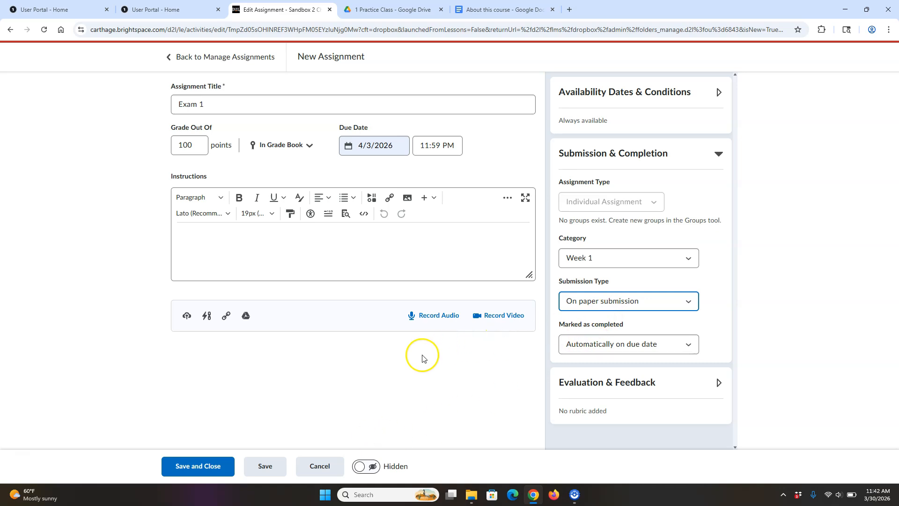
left_click(359, 470)
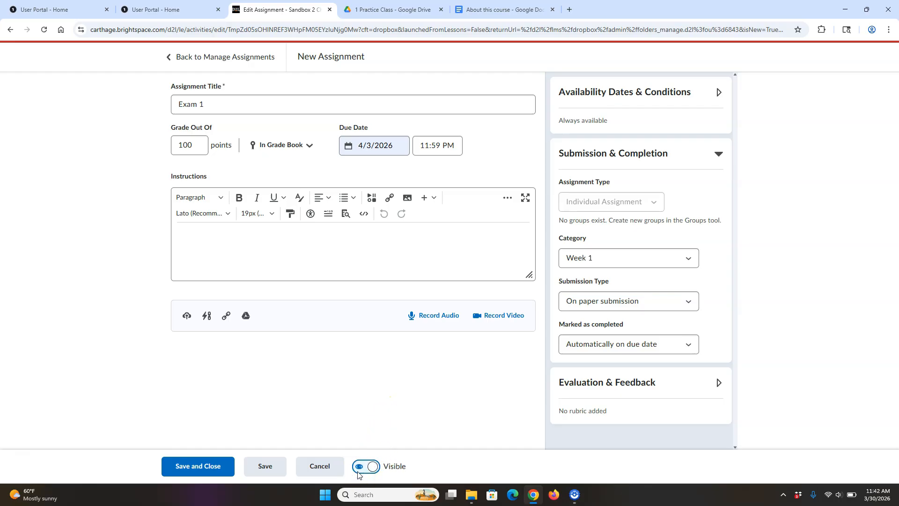
left_click(200, 466)
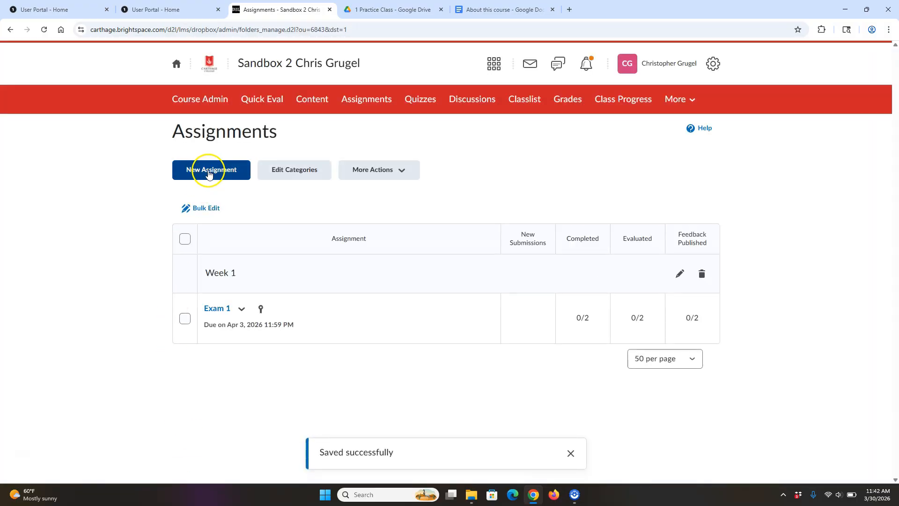
- Title the new assignment 'Paper 1' and make it worth 100 points
left_click(220, 103)
key("ctrl+a")
type("Paper 1")
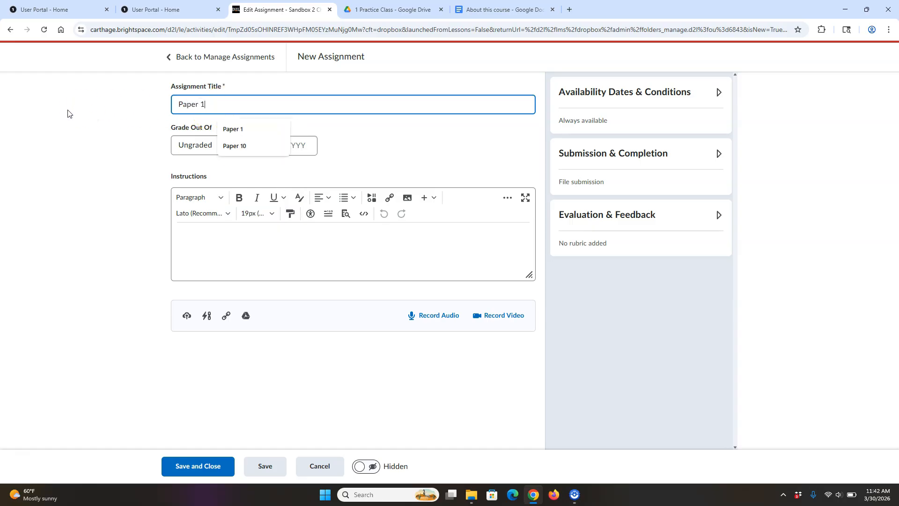
left_click(184, 142)
type("100")
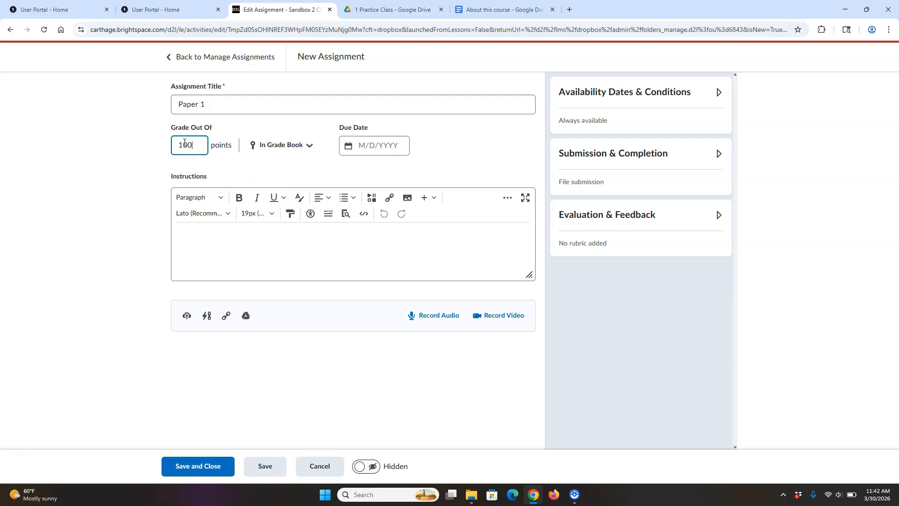
- Link Paper 1 to a new grade item in the Papers grade category
left_click(287, 155)
left_click(306, 174)
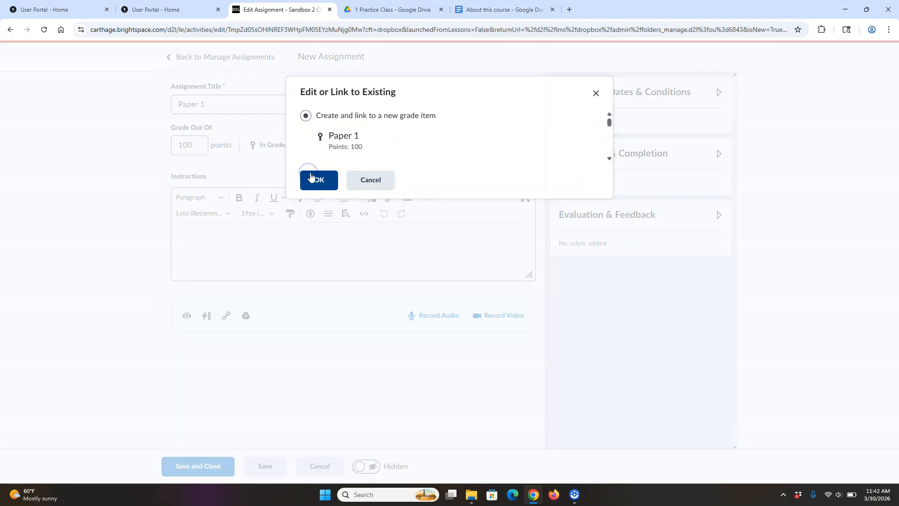
left_click(357, 181)
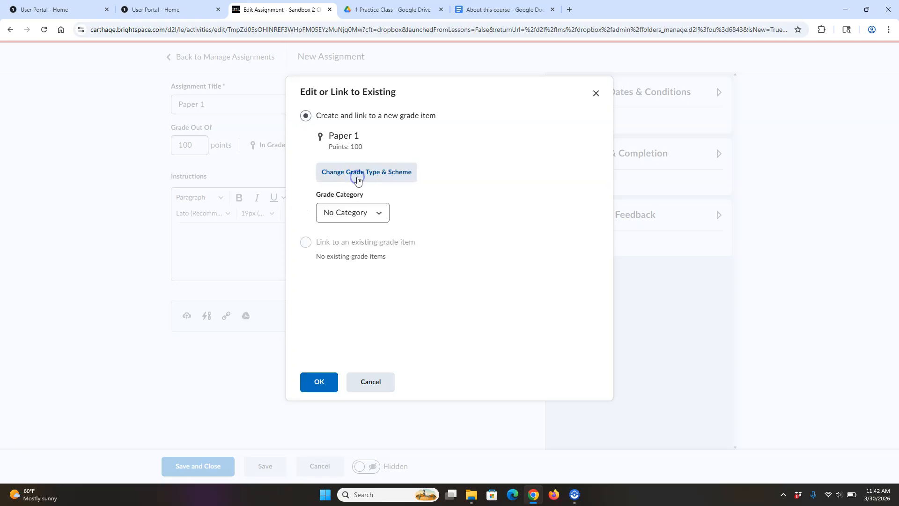
left_click(352, 212)
left_click(356, 253)
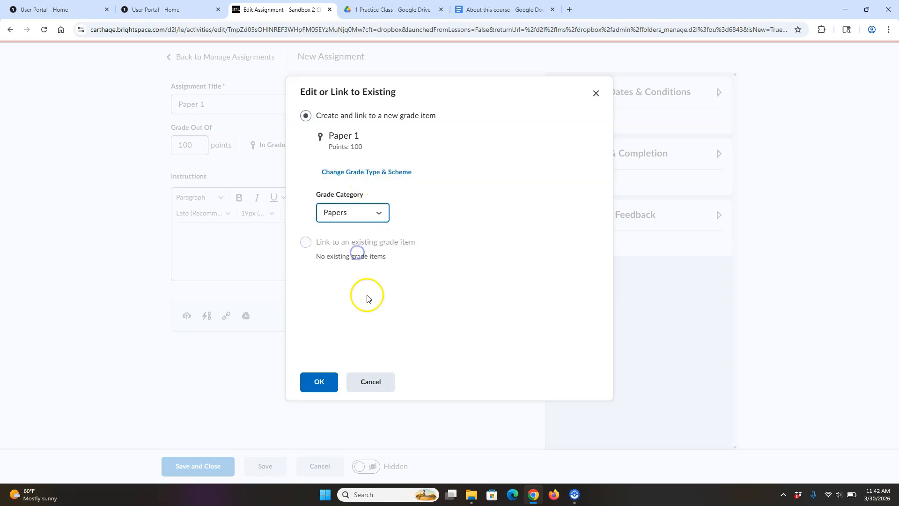
left_click(327, 390)
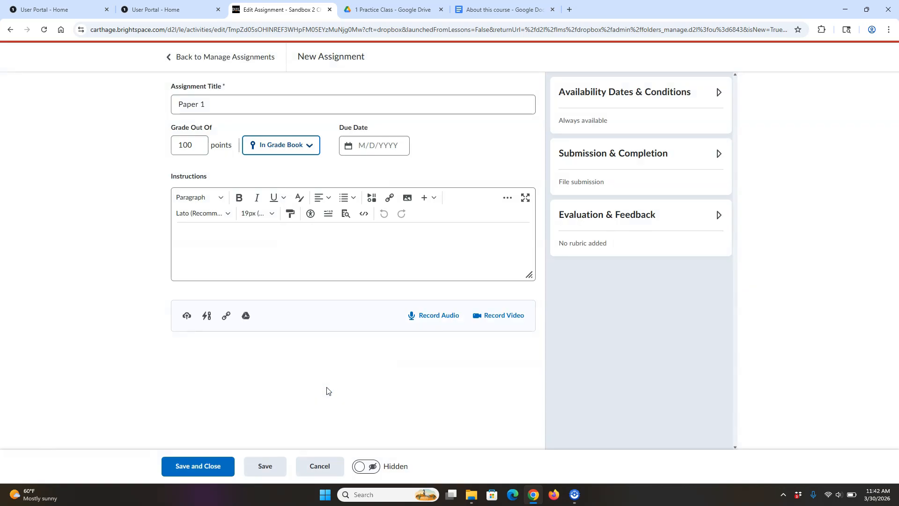
- Set Paper 1's due date to 4/3/2026
left_click(368, 145)
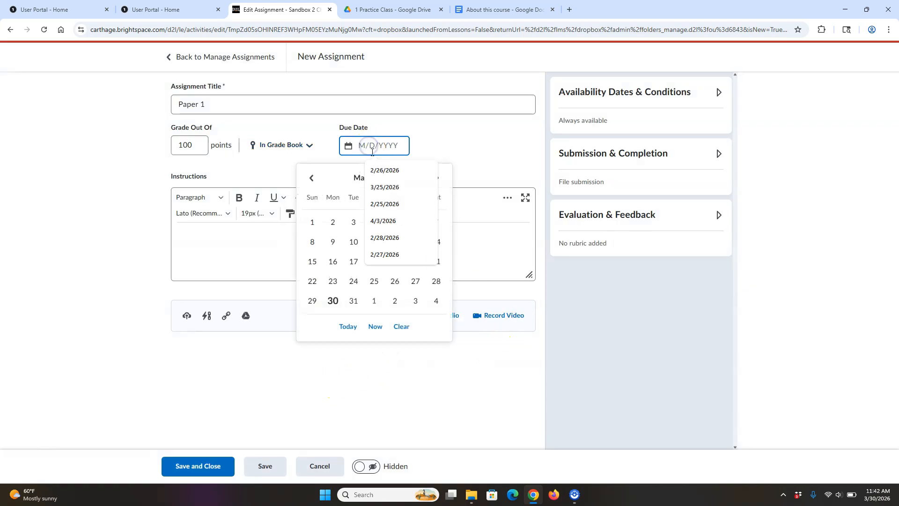
left_click(384, 221)
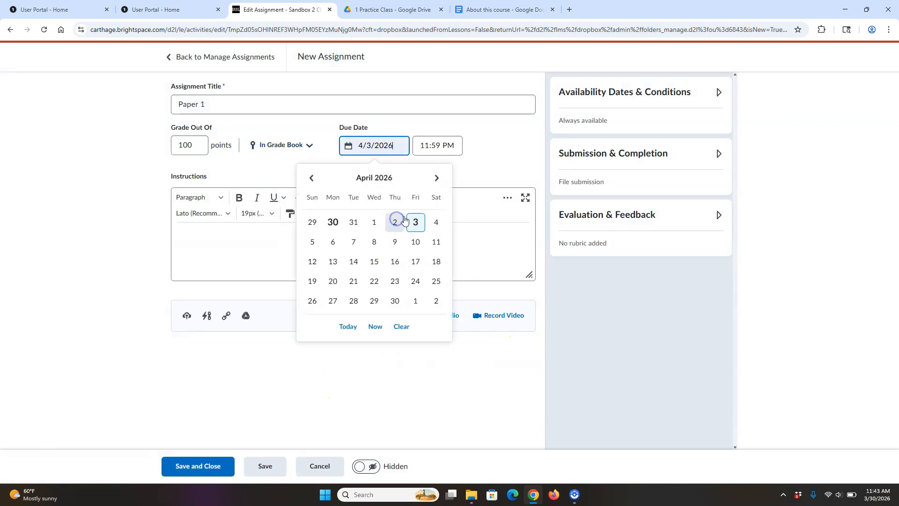
left_click(525, 170)
- Put Paper 1 in the Week 2 assignment category and make it Visible
left_click(688, 158)
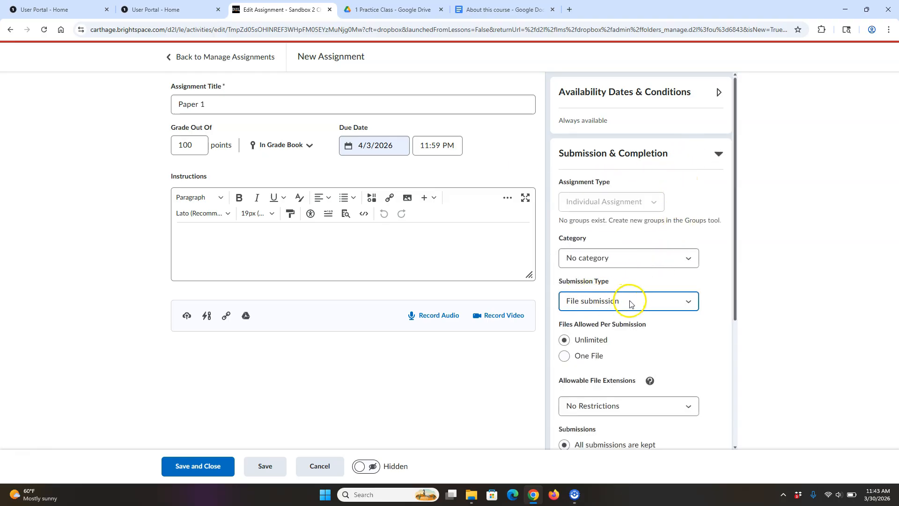
left_click(665, 262)
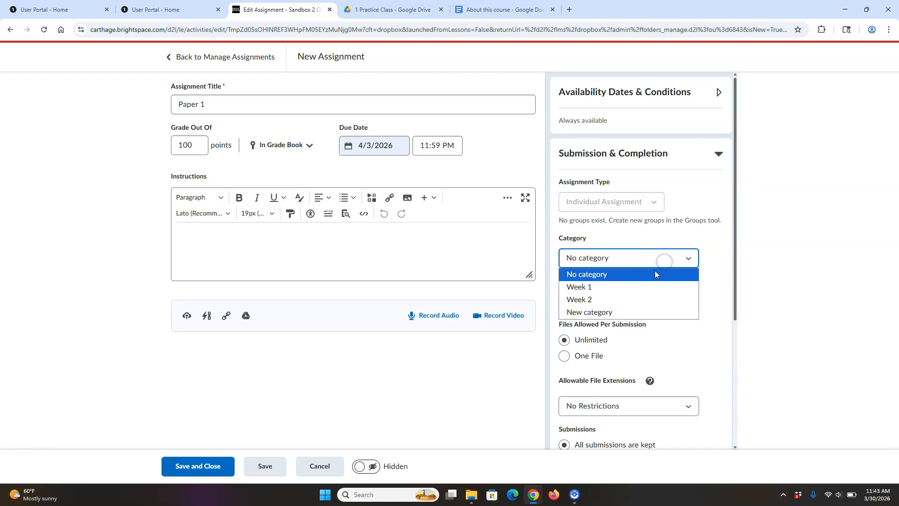
left_click(632, 299)
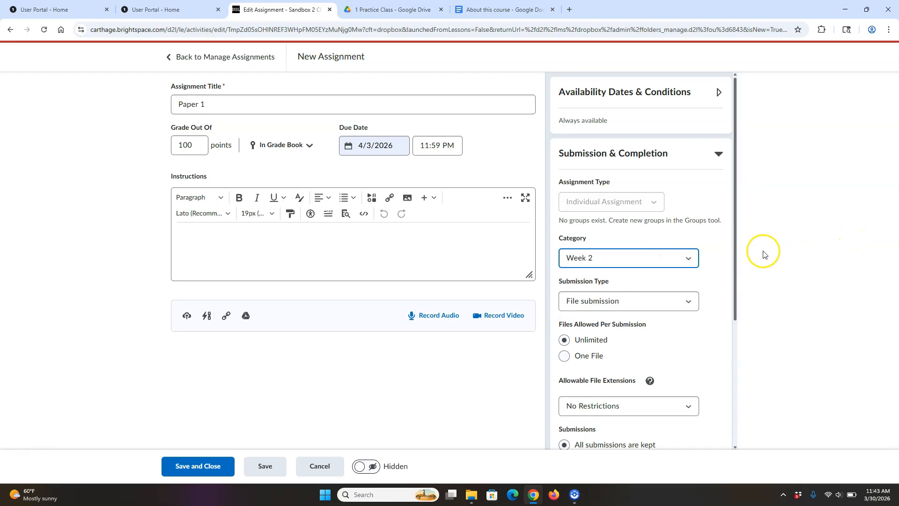
left_click_drag(734, 247, 725, 387)
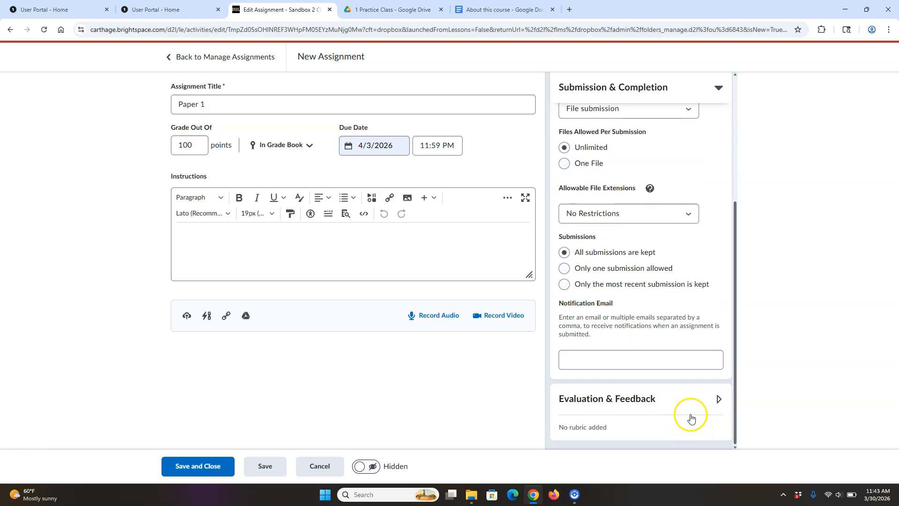
left_click(366, 466)
- Save Paper 1, check its column under Papers in Grades, then return to Assignments
left_click(206, 468)
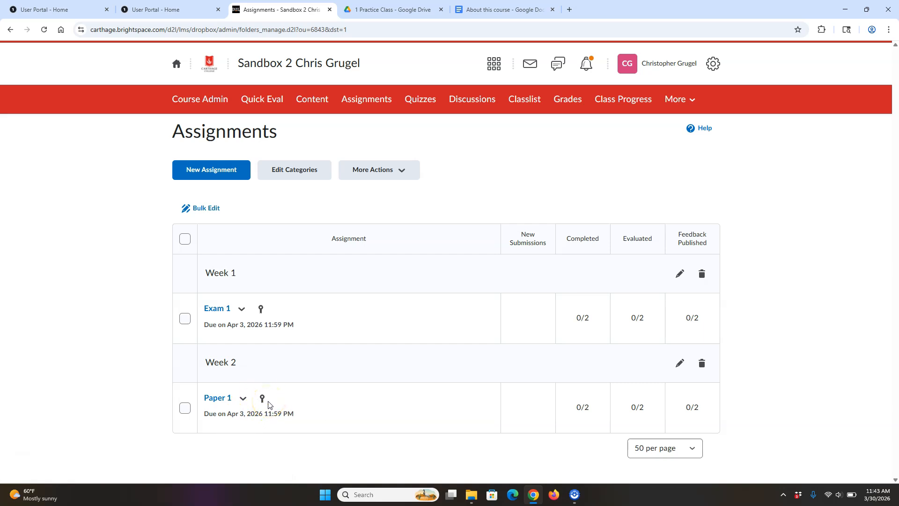
left_click(567, 101)
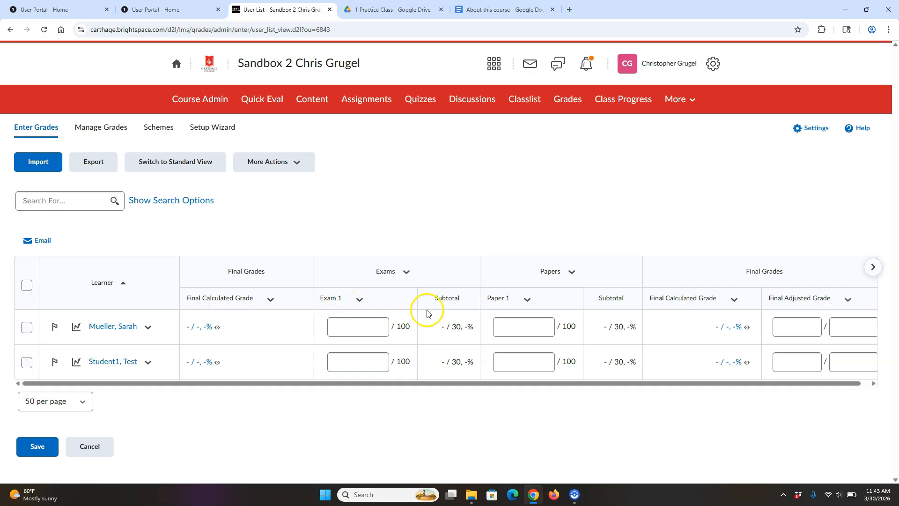
left_click(522, 357)
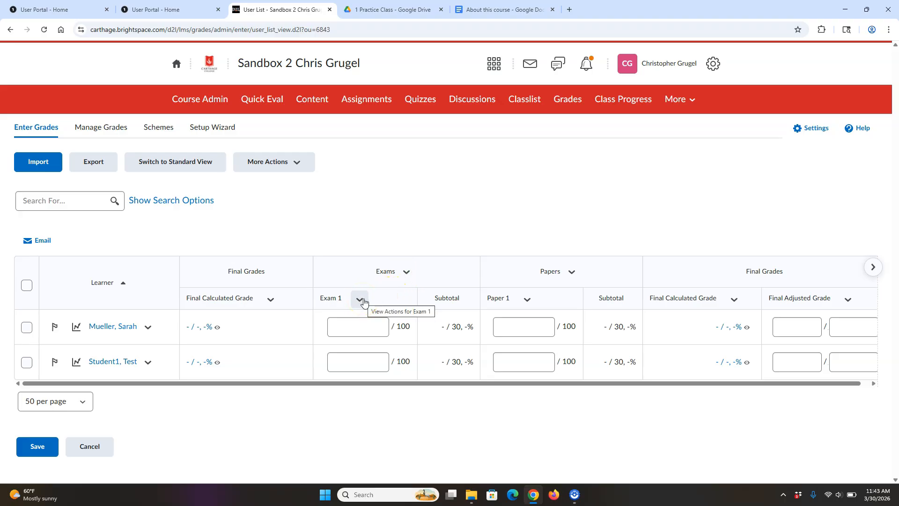
left_click(378, 100)
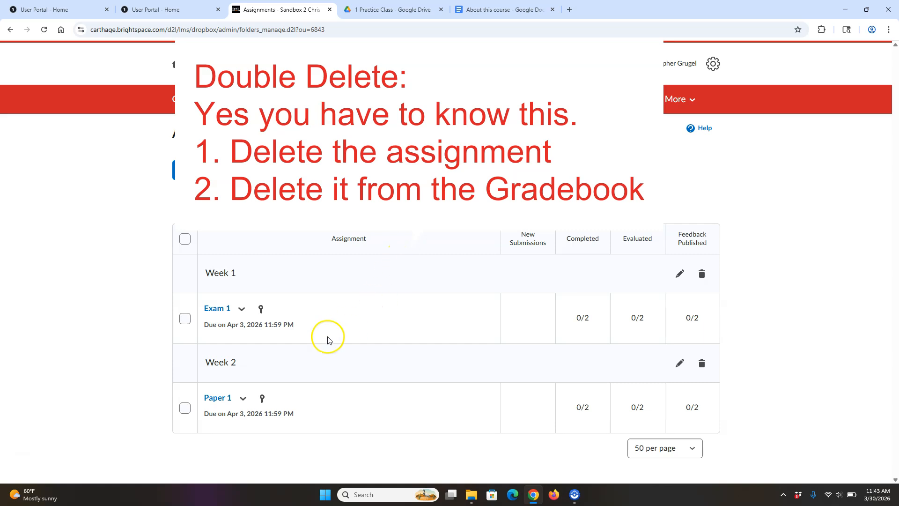
- Delete the Exam 1 assignment and confirm the deletion
left_click(243, 310)
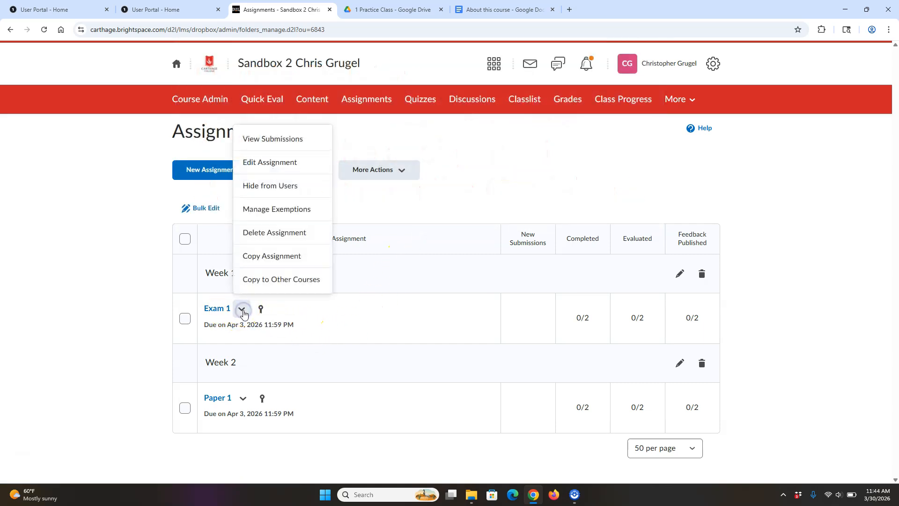
left_click(291, 235)
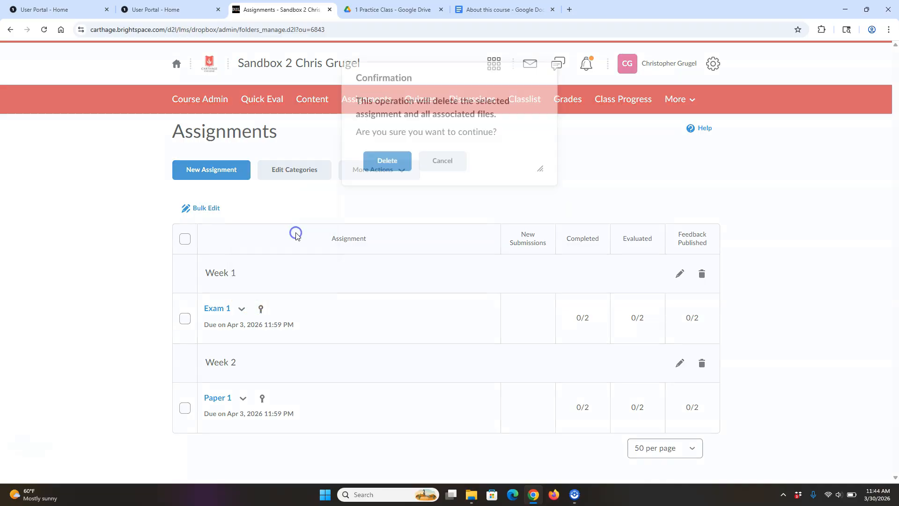
left_click(388, 172)
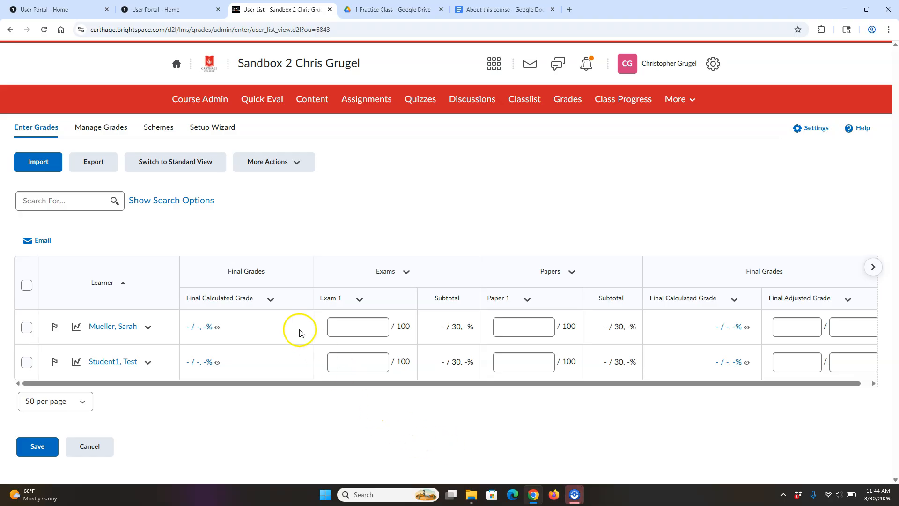
- Delete the Exam 1 grade item from Manage Grades via More Actions > Delete
left_click(111, 128)
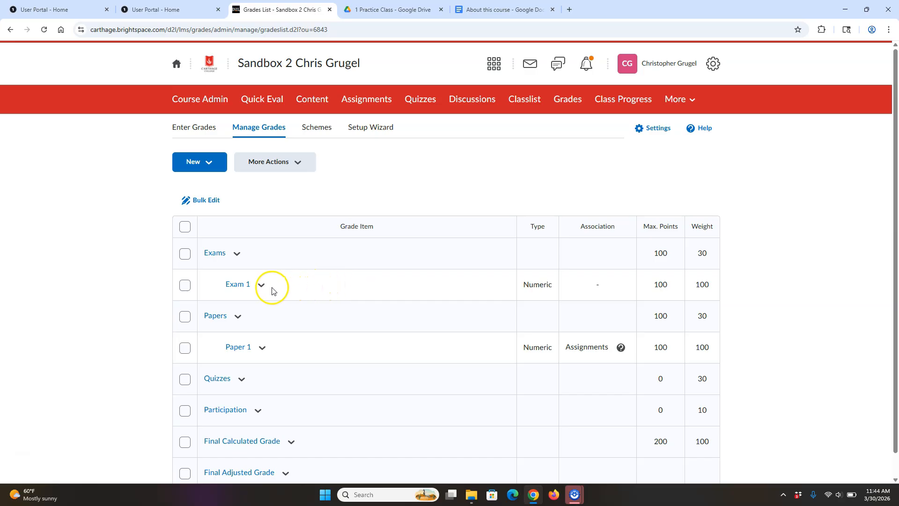
left_click(271, 164)
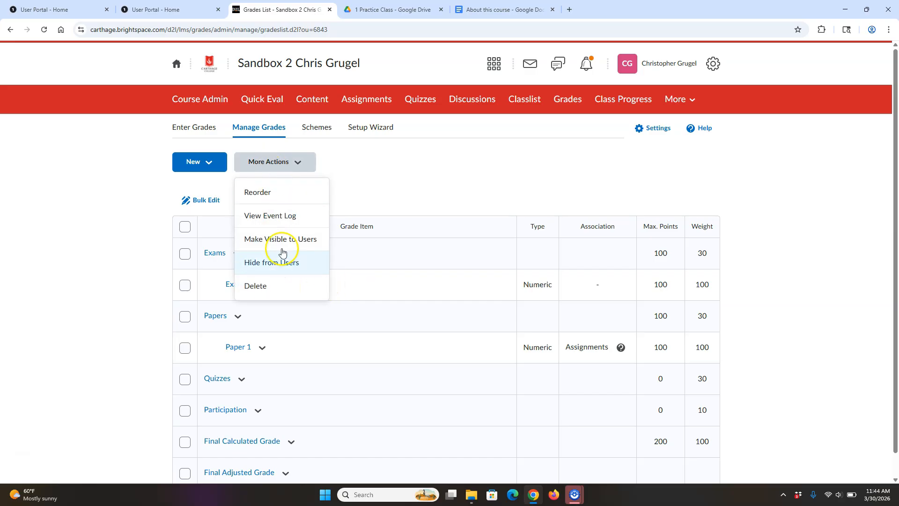
left_click(274, 287)
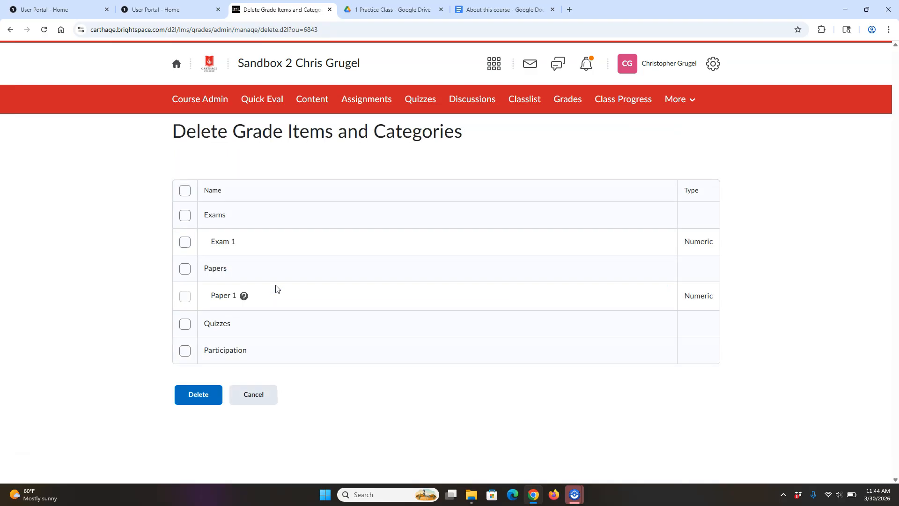
left_click(185, 242)
left_click(201, 392)
left_click(387, 251)
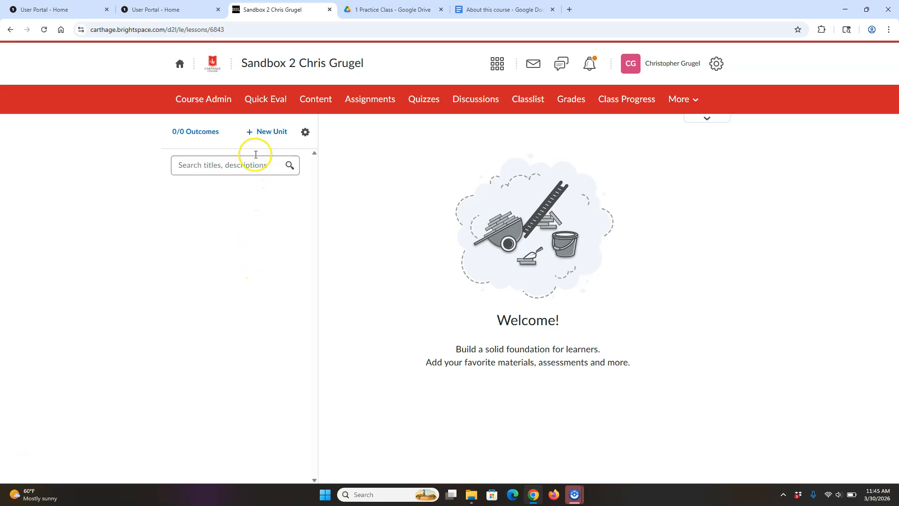
- Add a new content unit titled 'Start Here', set it Visible, and save it
left_click(266, 133)
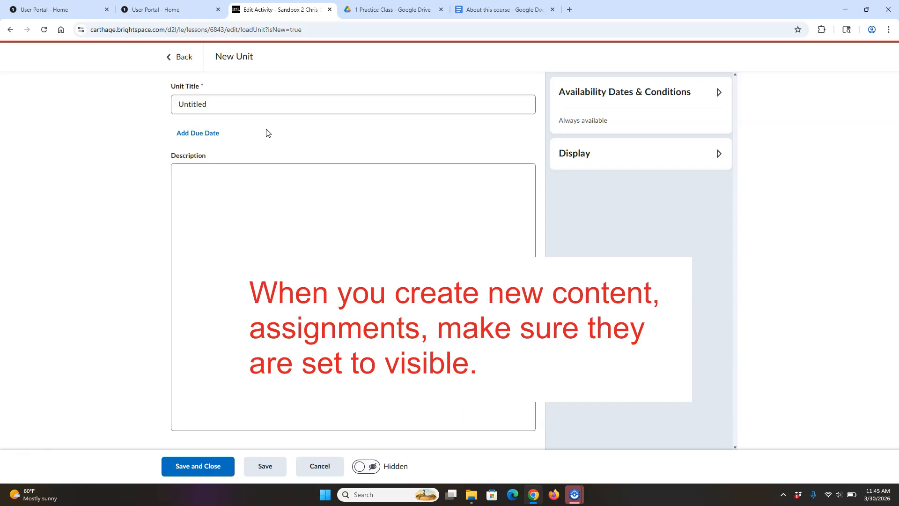
left_click_drag(221, 103, 99, 120)
type("St")
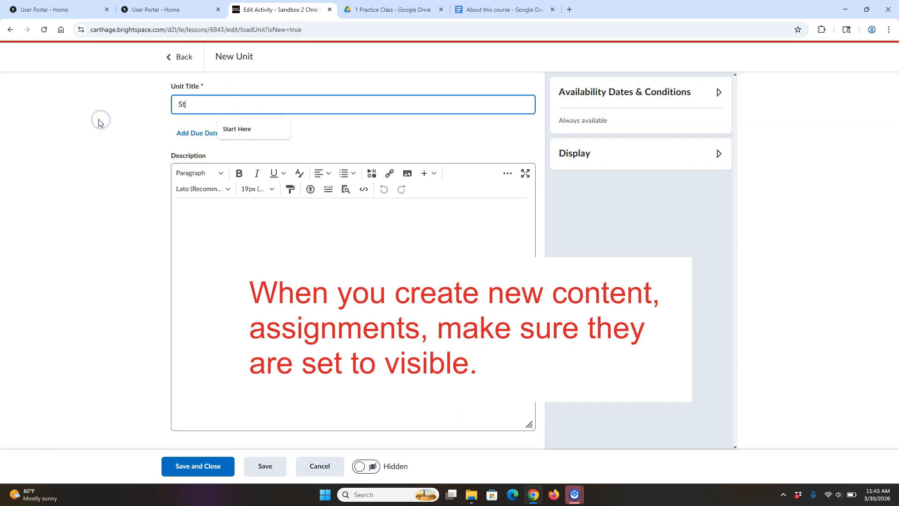
type("art Here")
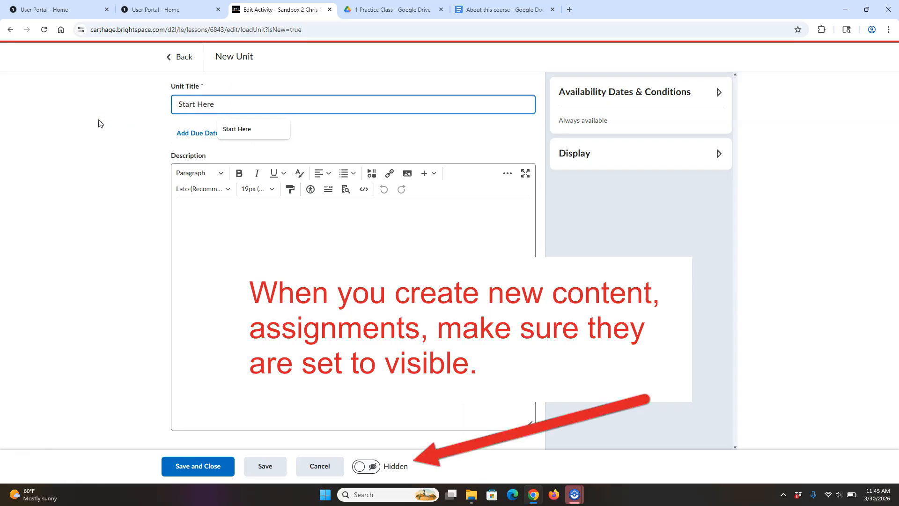
left_click(249, 273)
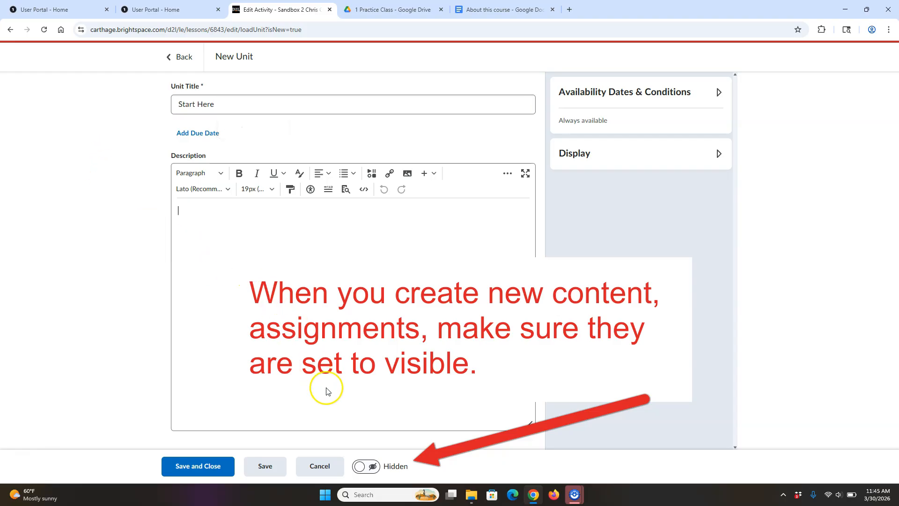
left_click(364, 466)
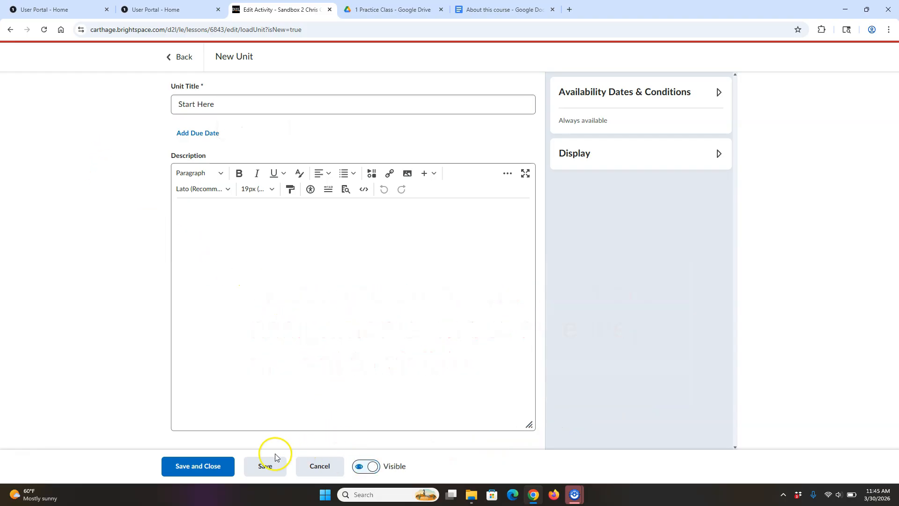
left_click(207, 465)
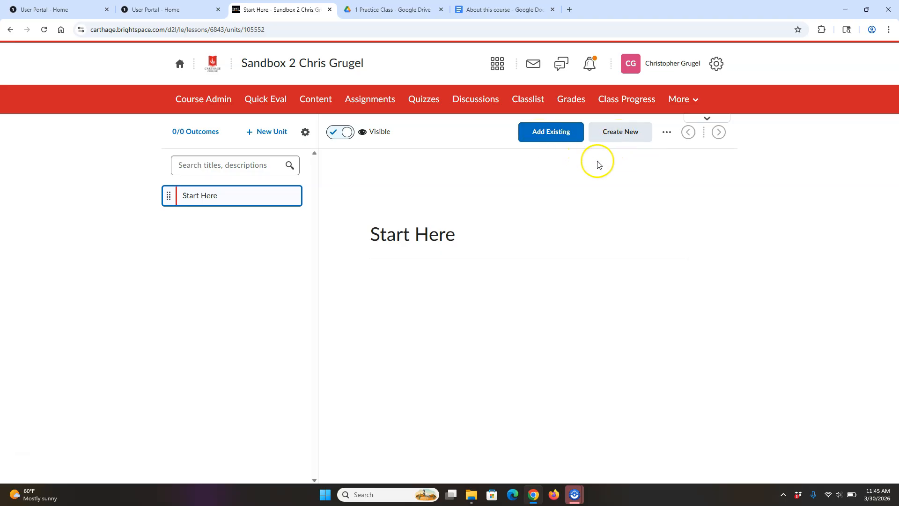
- Upload Fluid Dynamics Syllabus 2026 from the 1 Practice Class folder into Start Here, set Visible
left_click(538, 133)
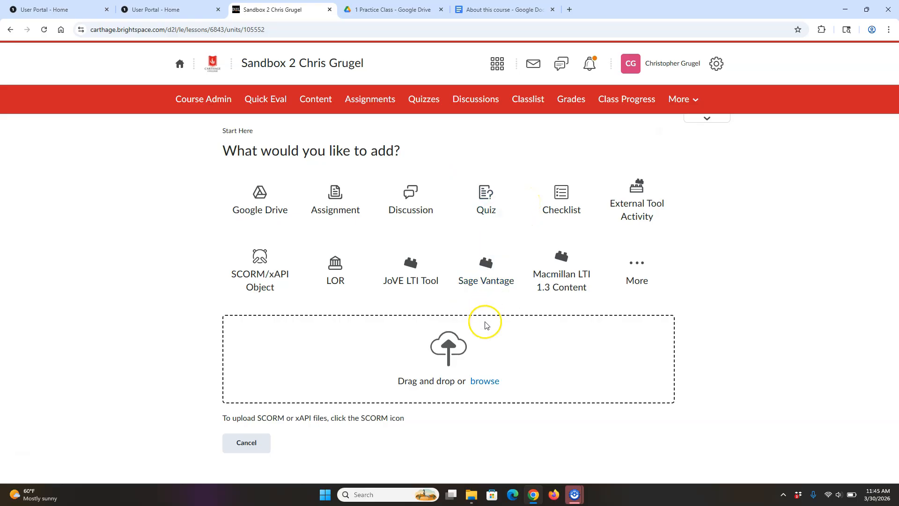
left_click(486, 382)
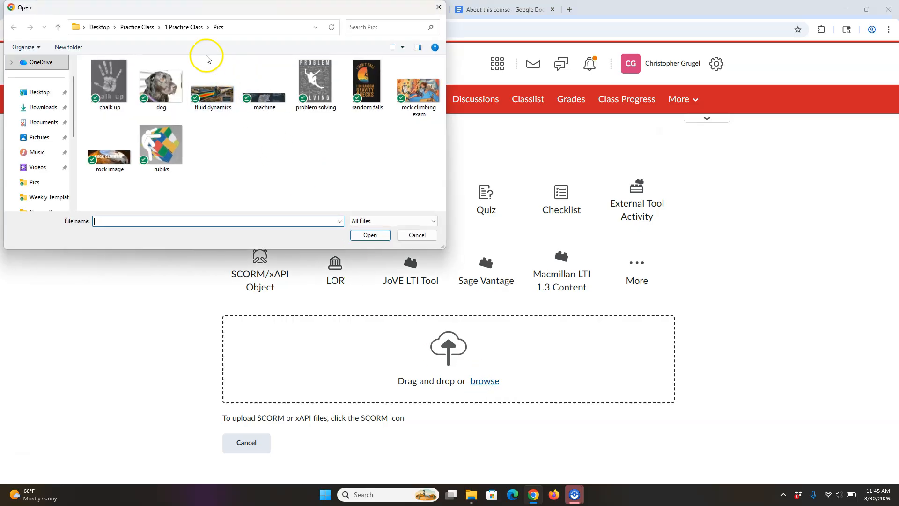
left_click(178, 27)
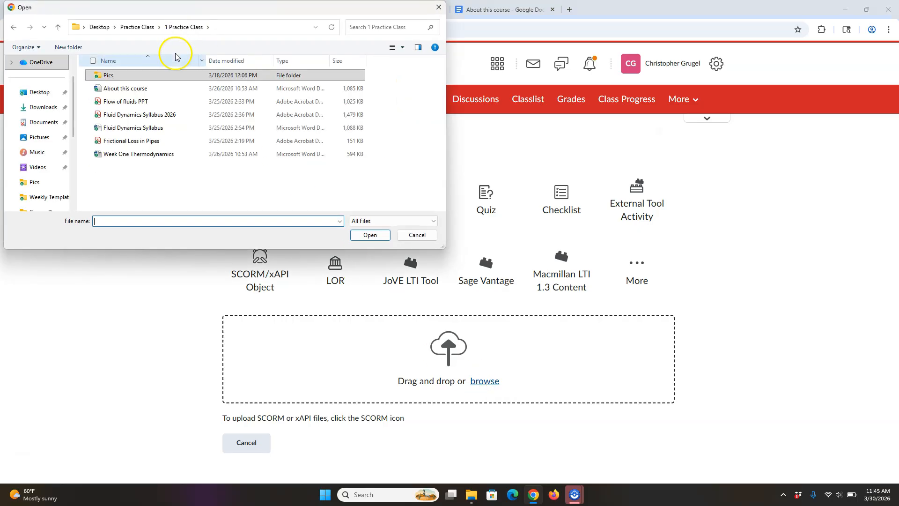
left_click(190, 115)
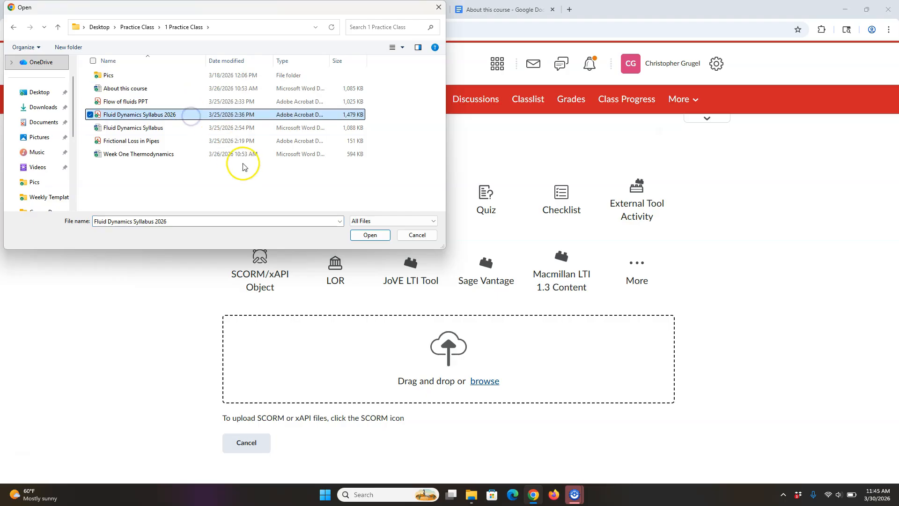
left_click(370, 235)
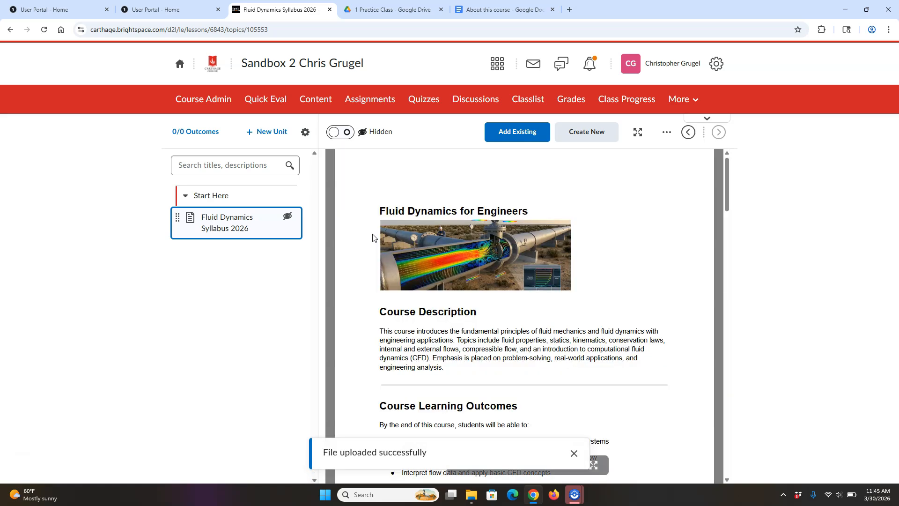
left_click(336, 134)
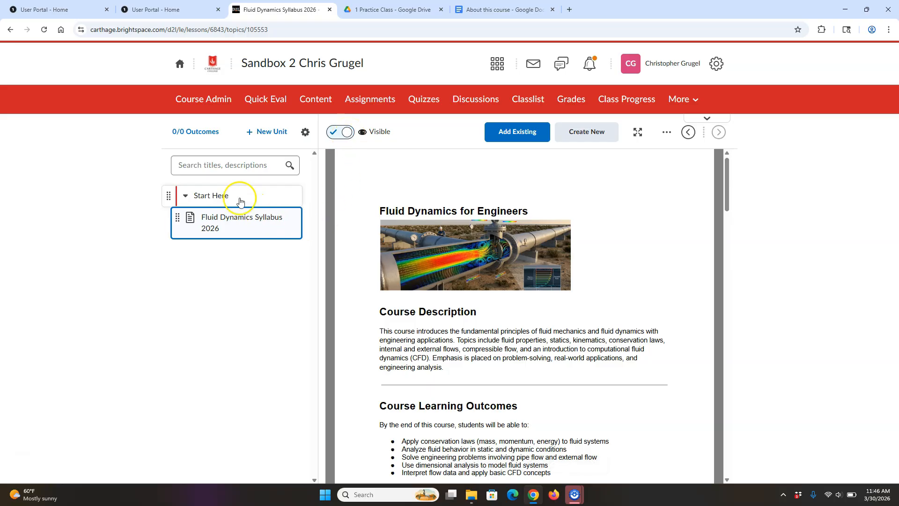
left_click(215, 195)
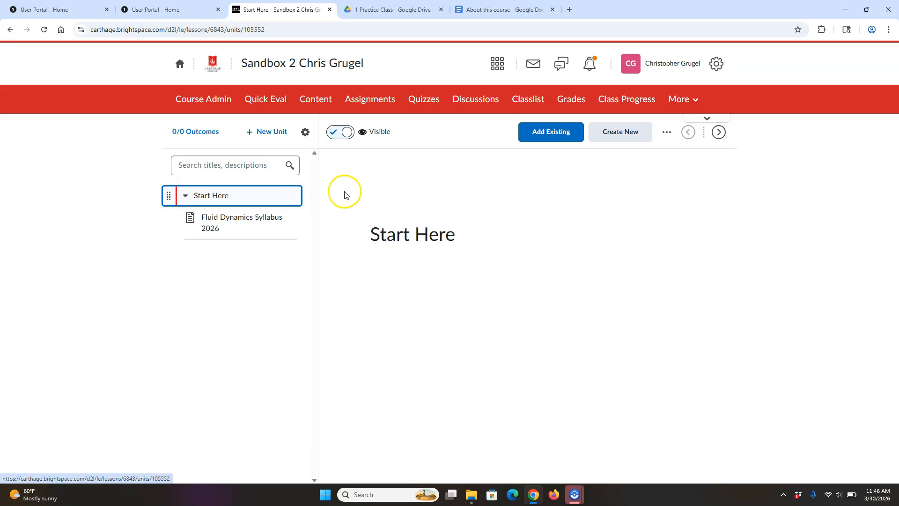
- Open the Start Here unit's edit page from its options menu
left_click(668, 134)
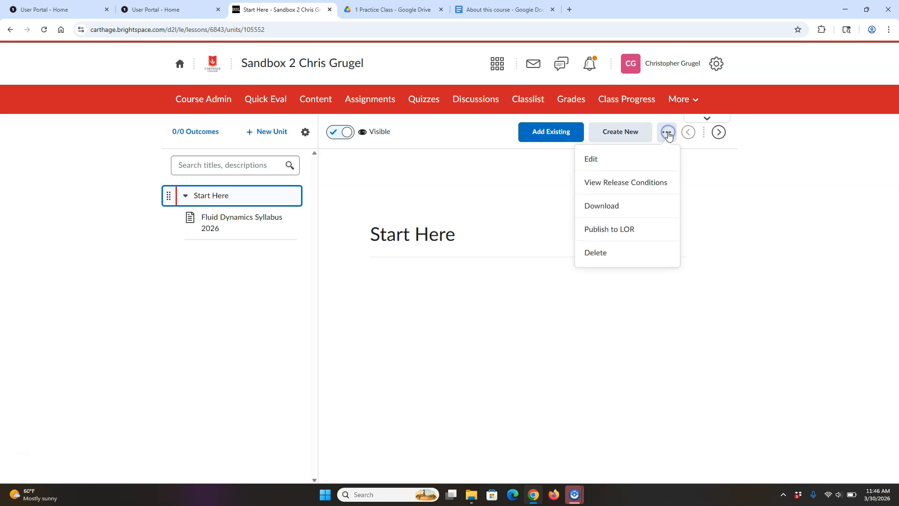
left_click(611, 159)
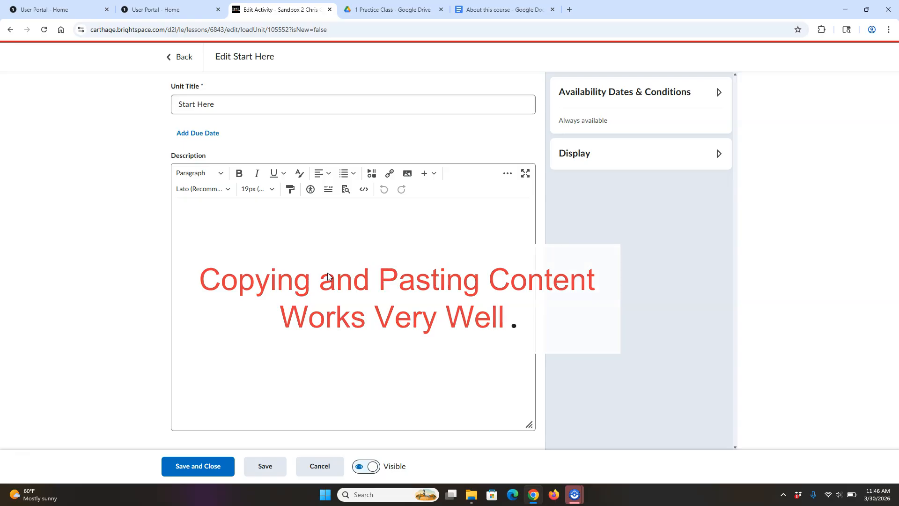
- Select the About this course Google Doc content from title to last bullet for copying
left_click(515, 10)
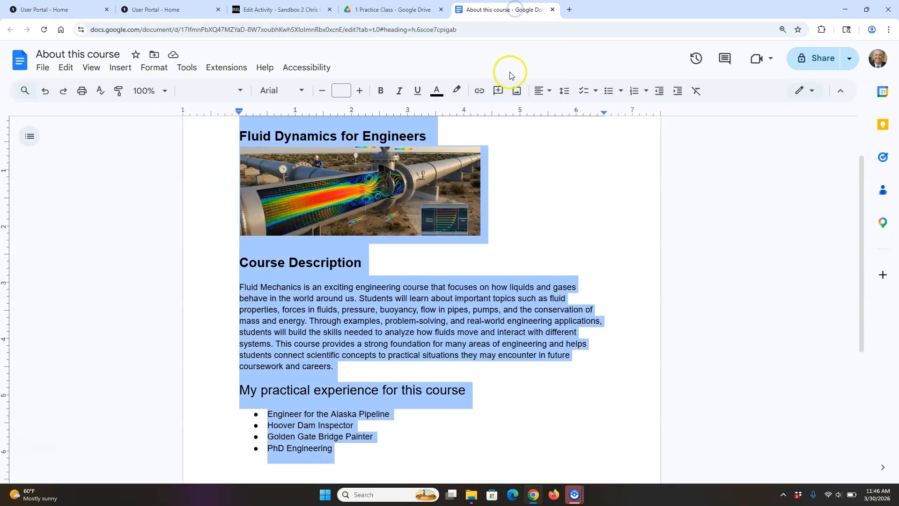
left_click(538, 155)
left_click_drag(333, 449, 242, 236)
left_click_drag(222, 152, 229, 143)
key("ctrl+c")
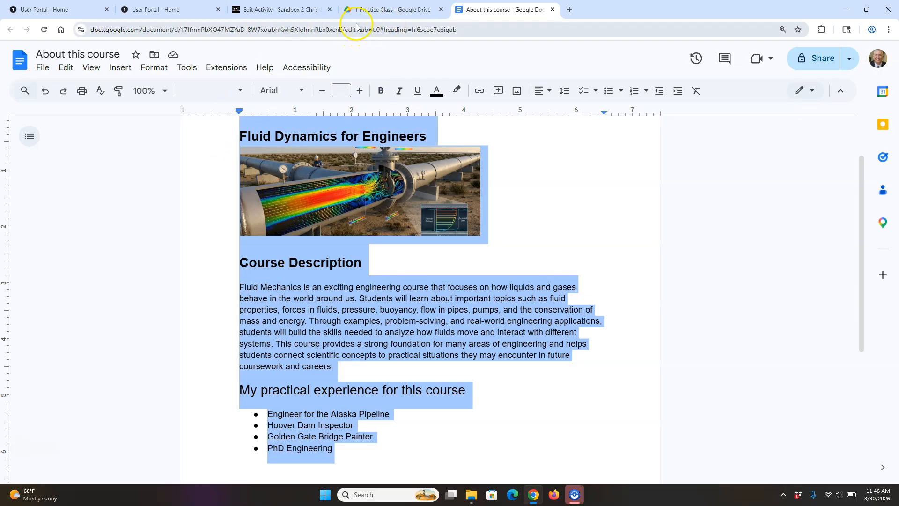
left_click(262, 10)
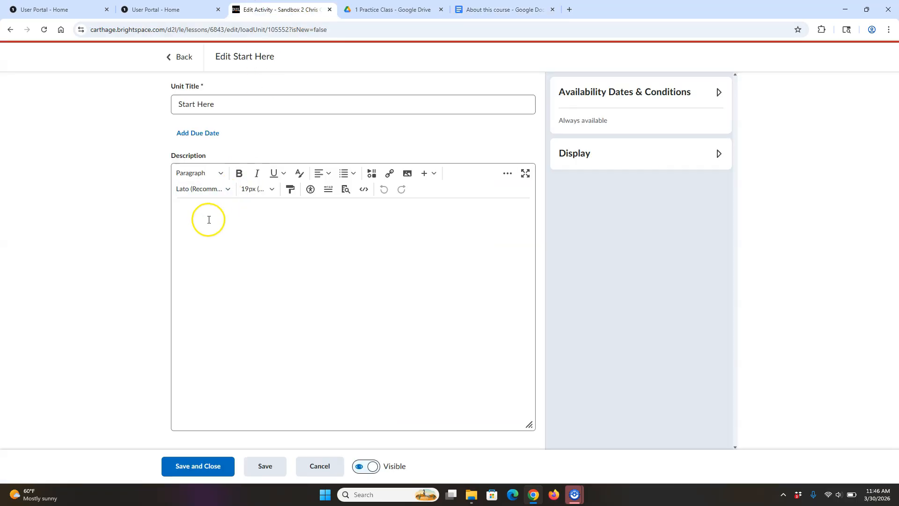
- Paste the About this course page into the Start Here description, save, and reopen it
key("ctrl+v")
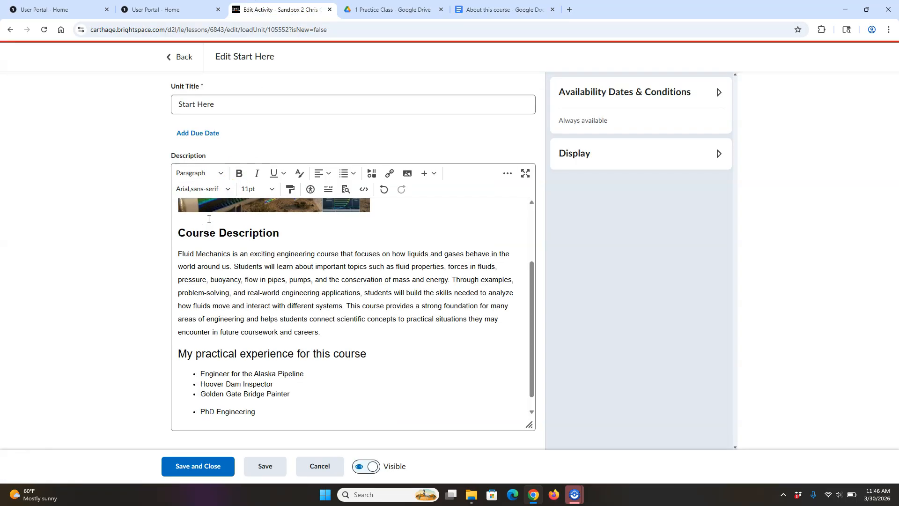
left_click(207, 462)
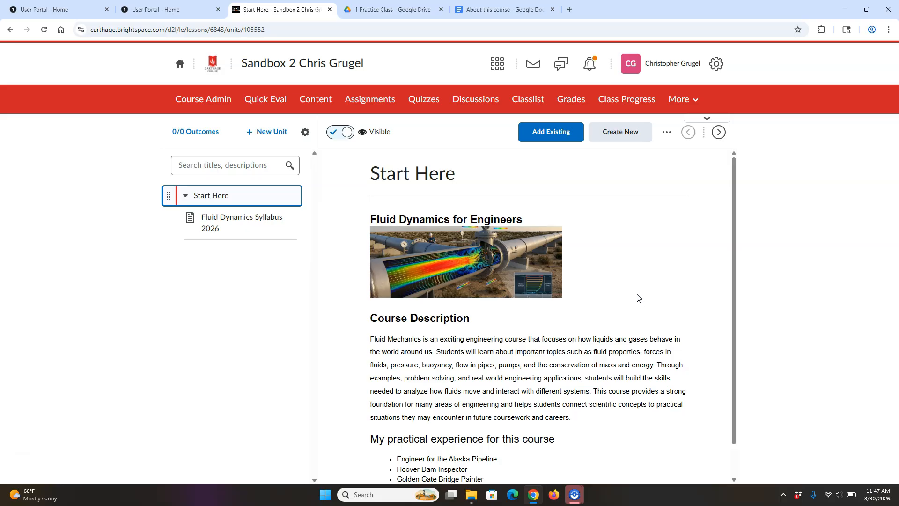
left_click(666, 132)
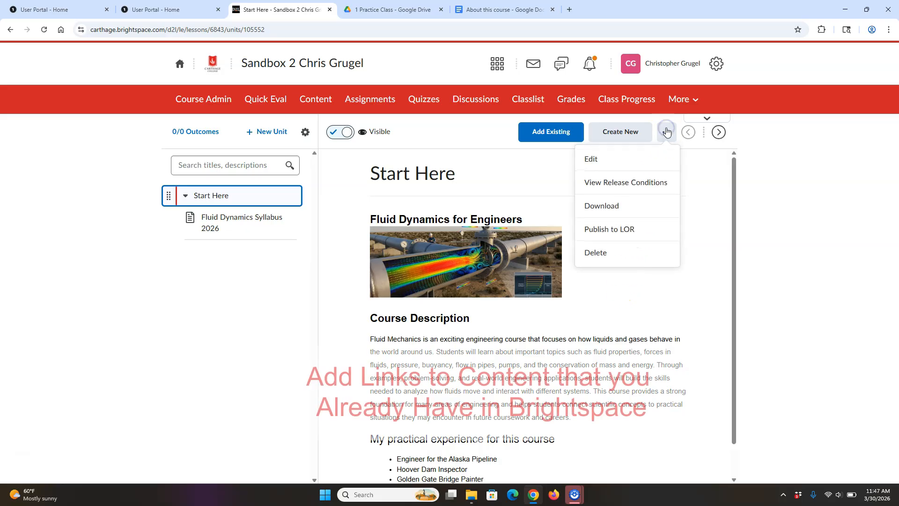
left_click(616, 158)
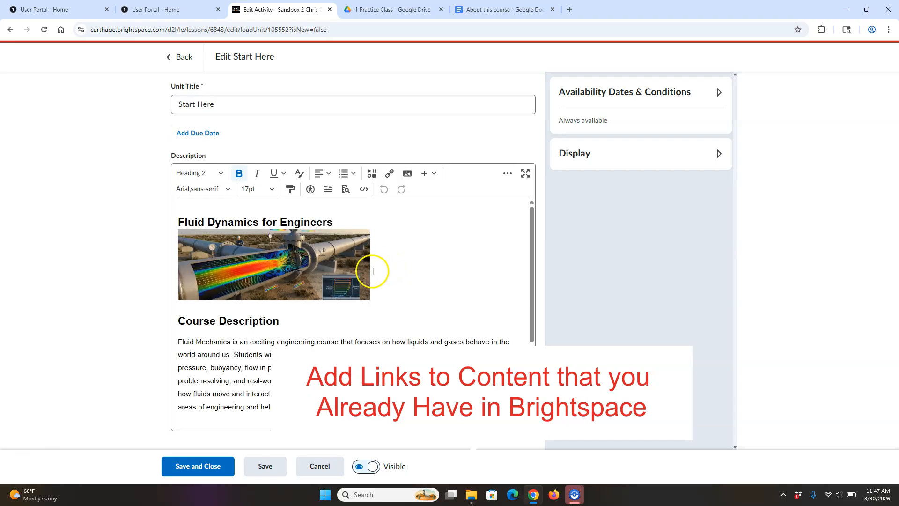
- Add a 'Please read the syllabus' line below the image and select it
left_click(380, 298)
key("Return")
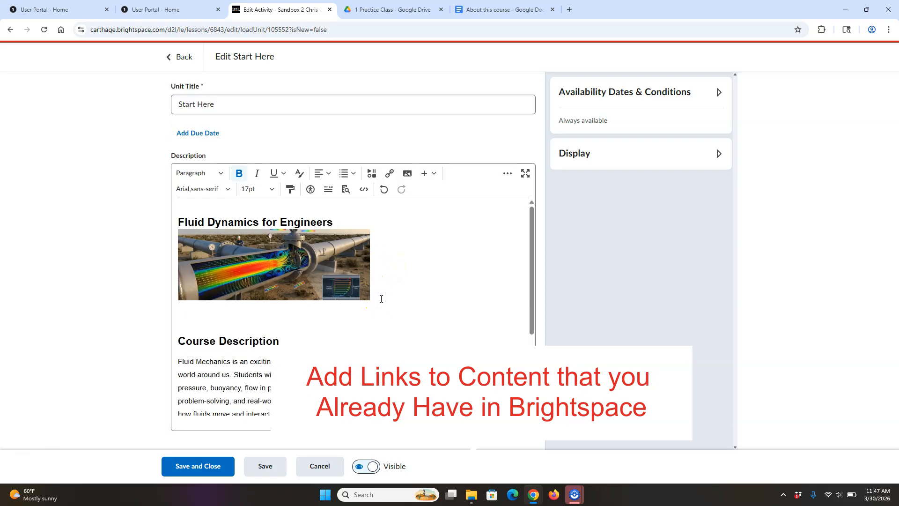
type("Please rea")
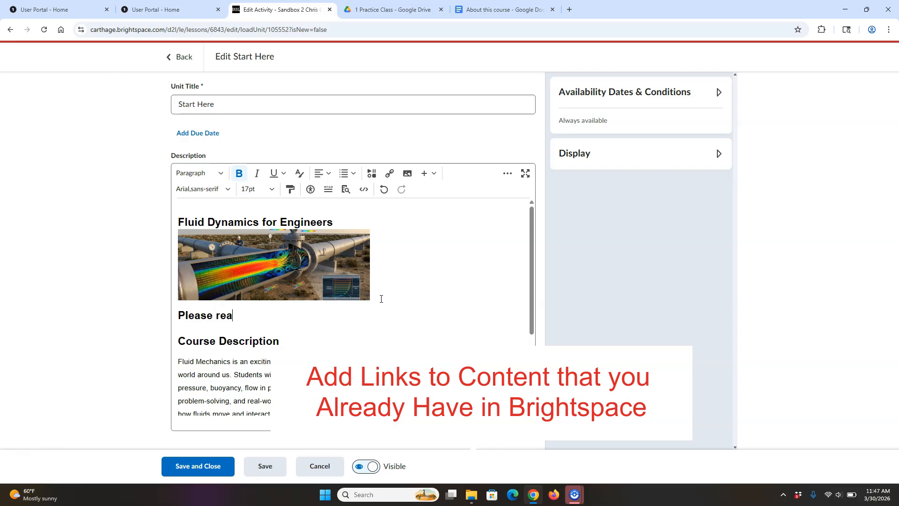
type("d the syllabus")
left_click_drag(307, 318, 179, 320)
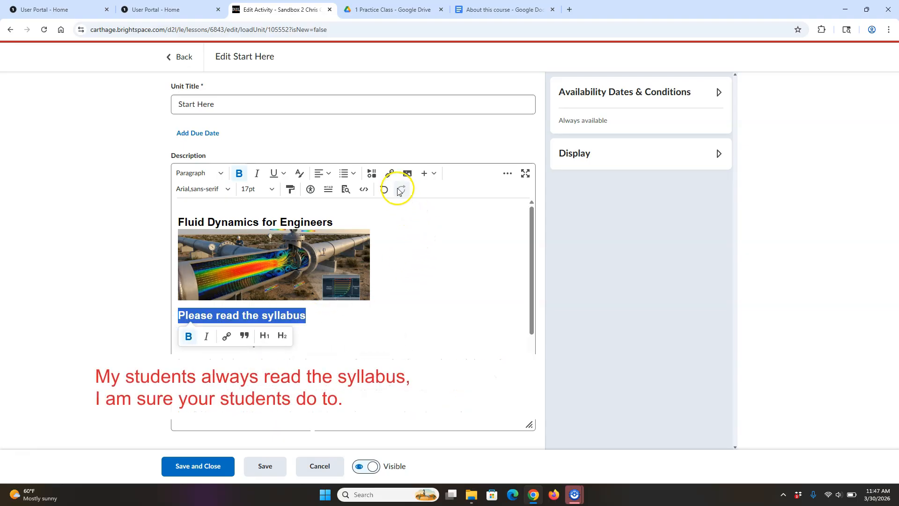
- Quicklink 'Please read the syllabus' to the Start Here > Fluid Dynamics Syllabus 2026 topic and save
left_click(389, 174)
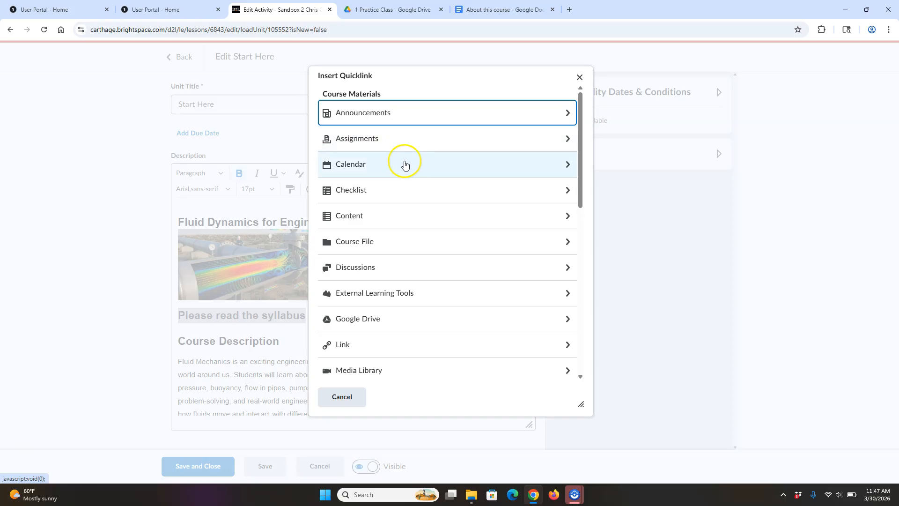
left_click(430, 218)
left_click(376, 141)
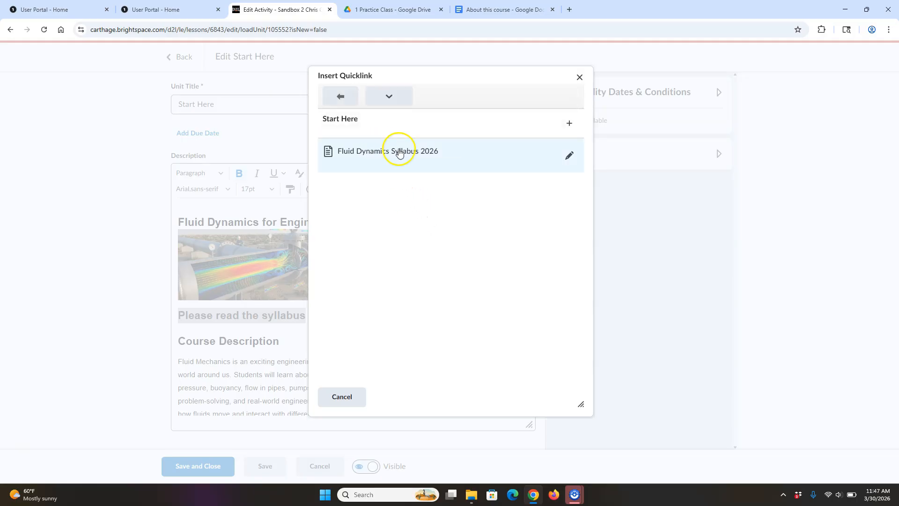
left_click(431, 150)
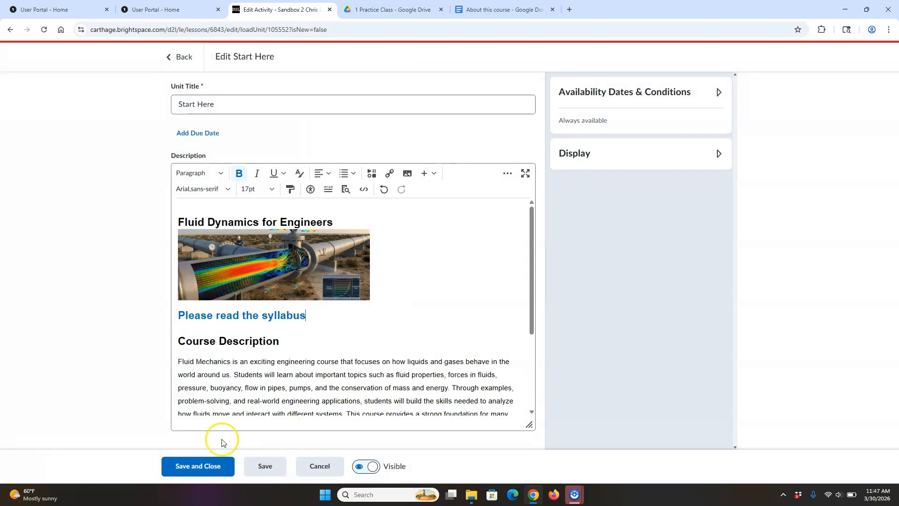
left_click(191, 464)
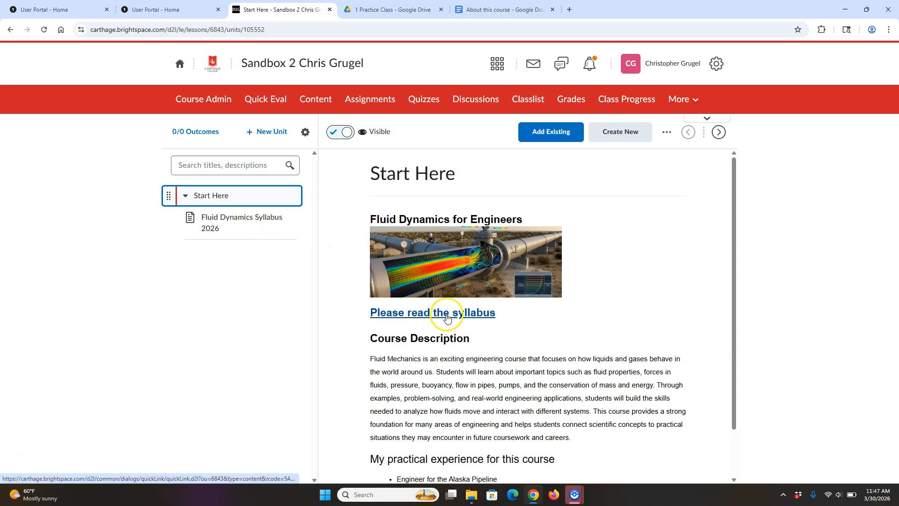
- Create a new visible unit titled 'Week 1' and save it
left_click(186, 196)
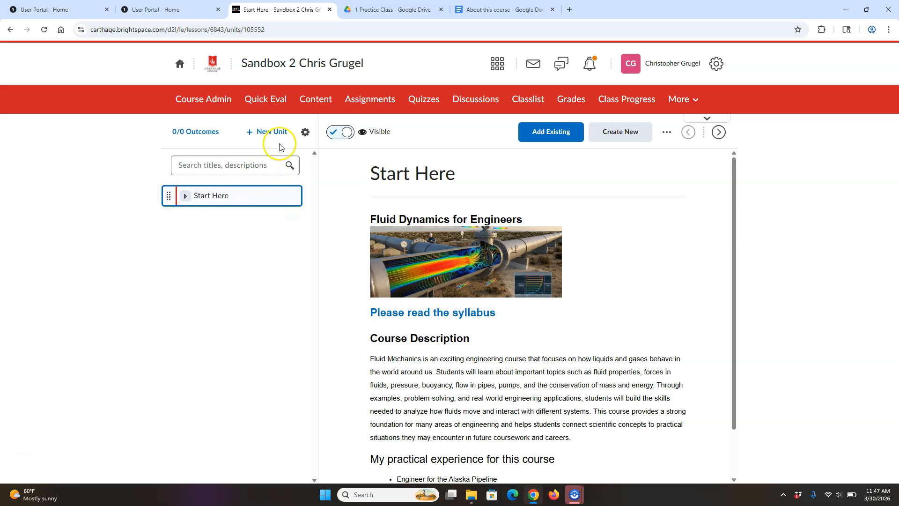
left_click(271, 132)
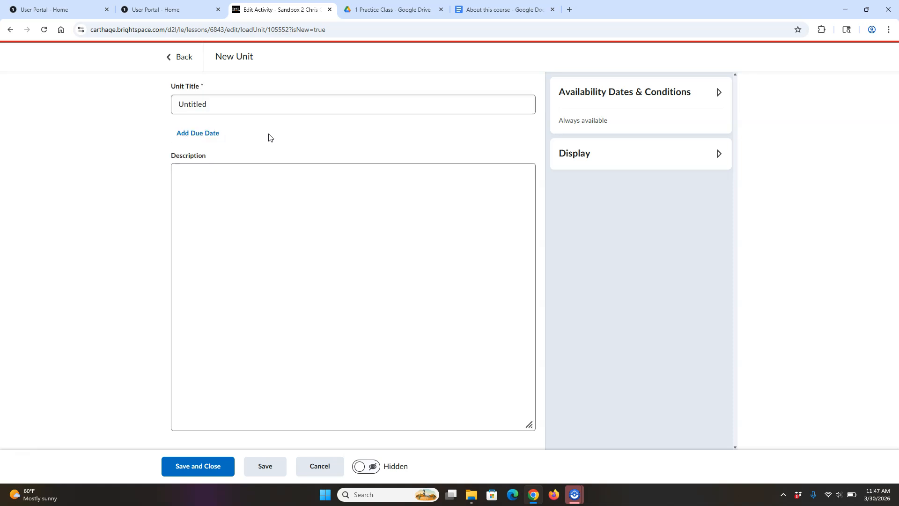
double_click(217, 105)
type("W")
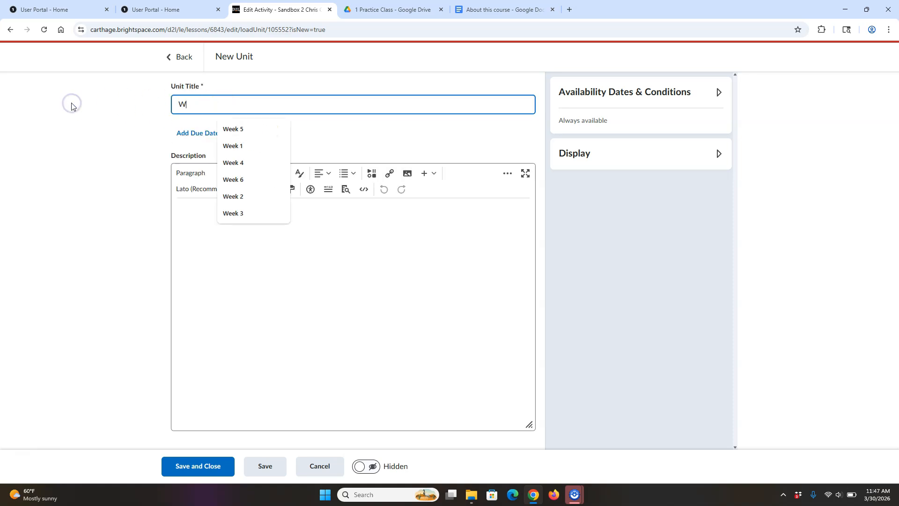
type("eek 1")
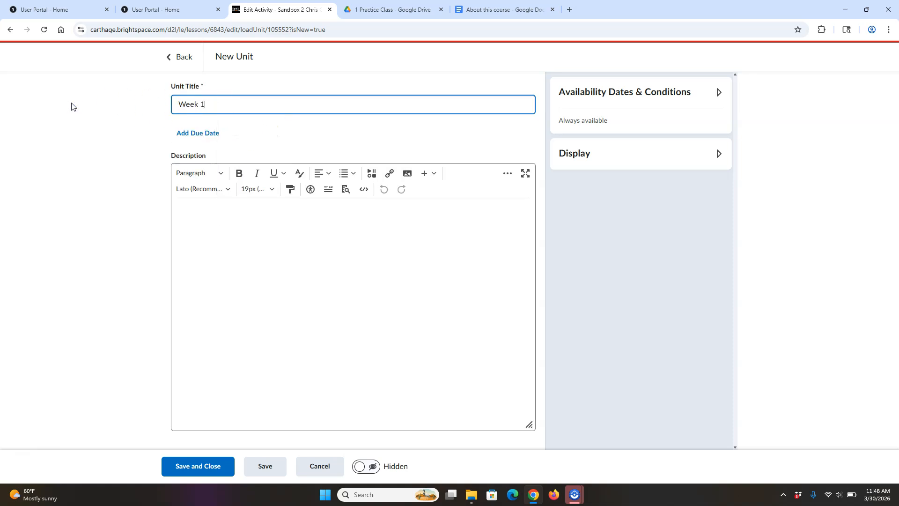
left_click(354, 467)
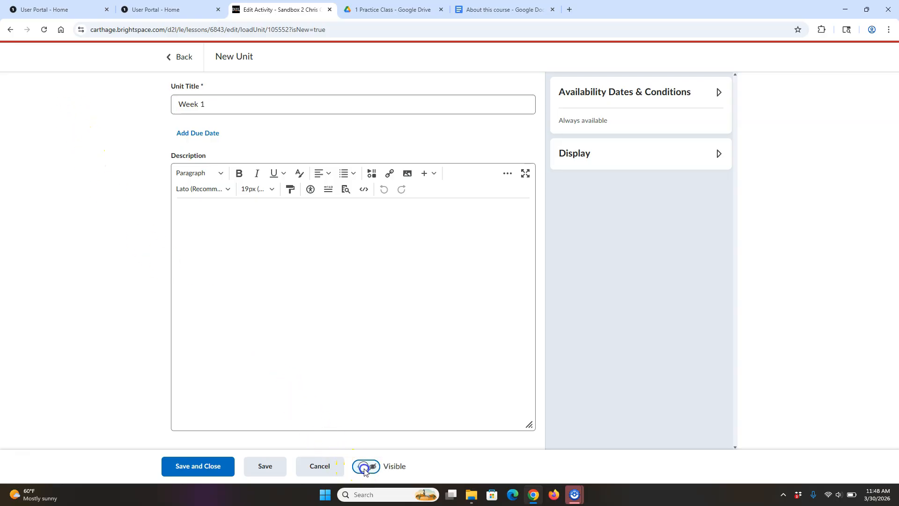
left_click(218, 466)
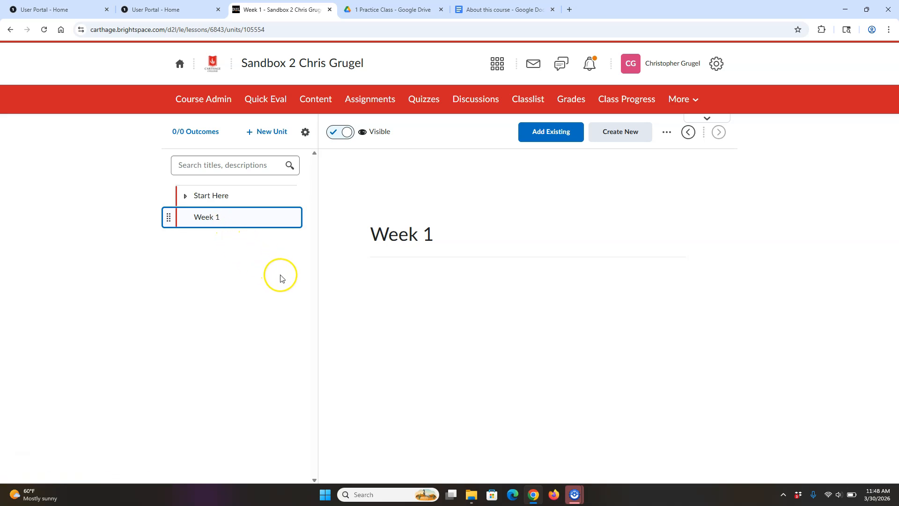
- Create a visible lesson titled 'Tuesday' inside Week 1
left_click(637, 133)
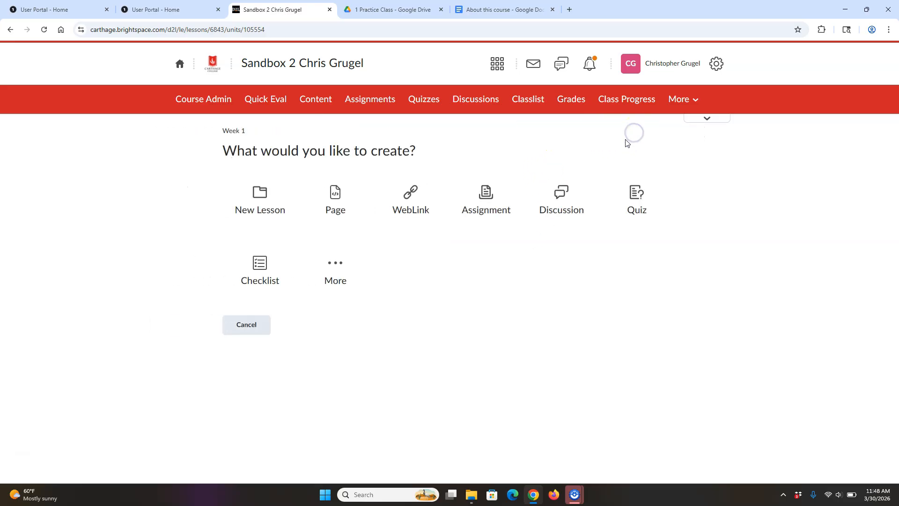
left_click(261, 205)
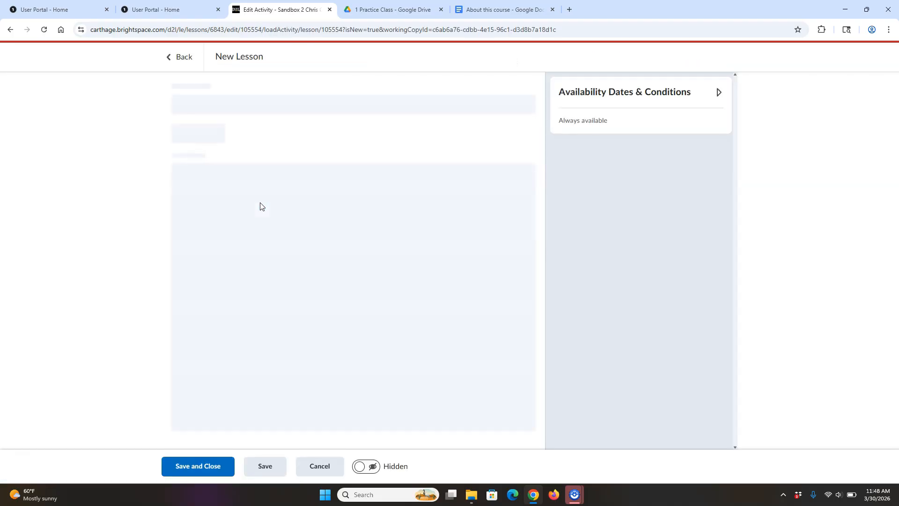
left_click(366, 466)
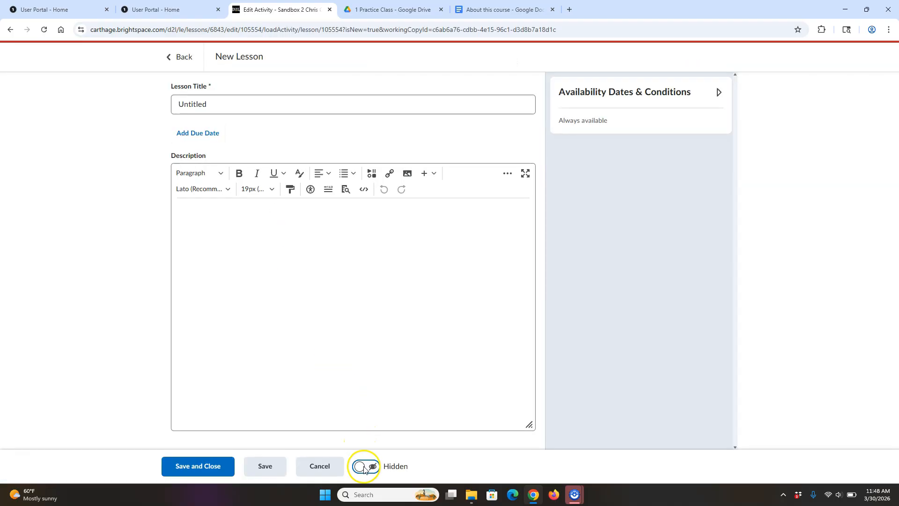
left_click(217, 103)
left_click_drag(217, 103, 58, 115)
type("Tuesday")
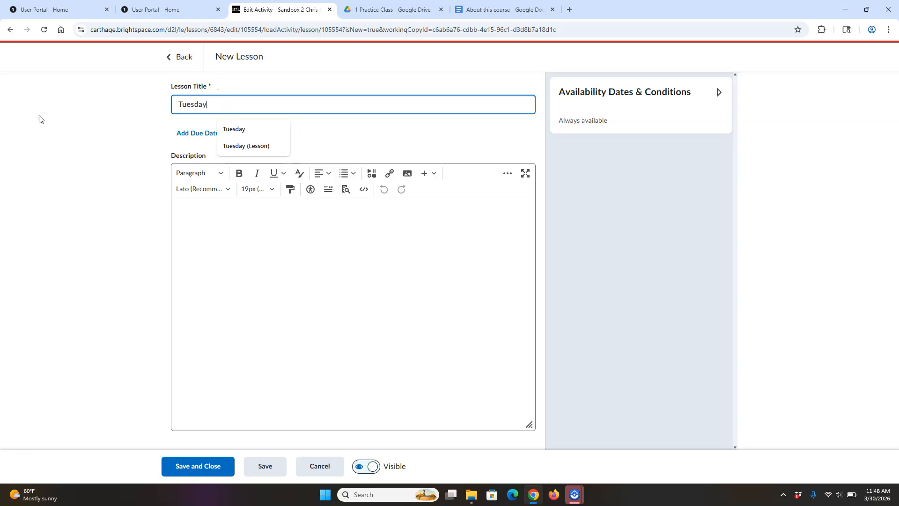
left_click(207, 467)
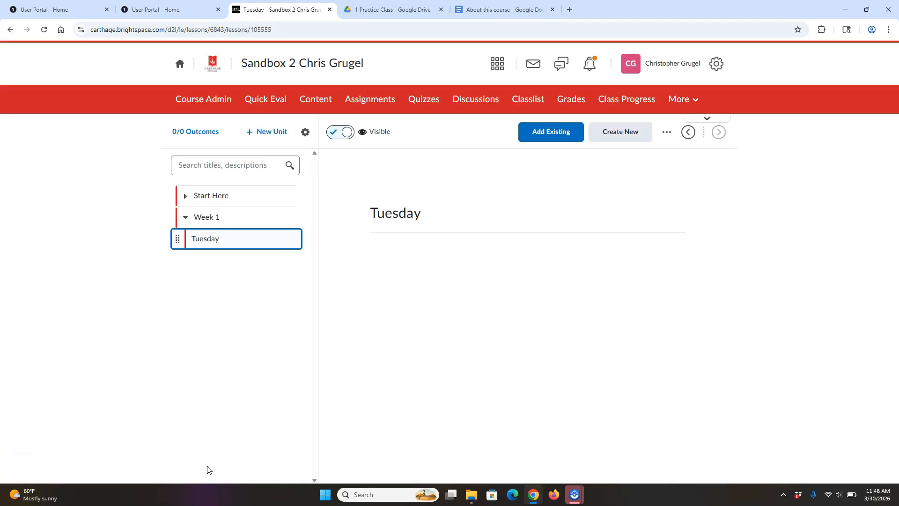
left_click(213, 217)
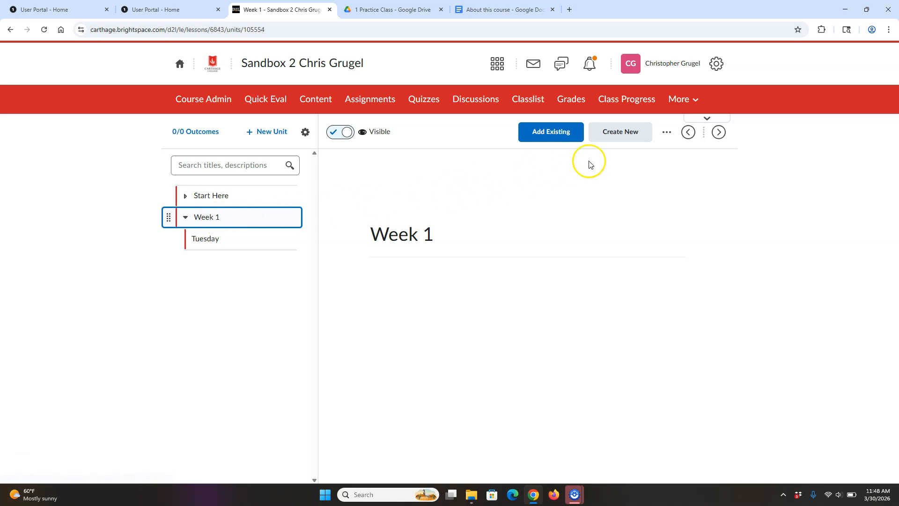
- Create a second visible lesson titled 'Thursday' in Week 1, then open Tuesday
left_click(625, 135)
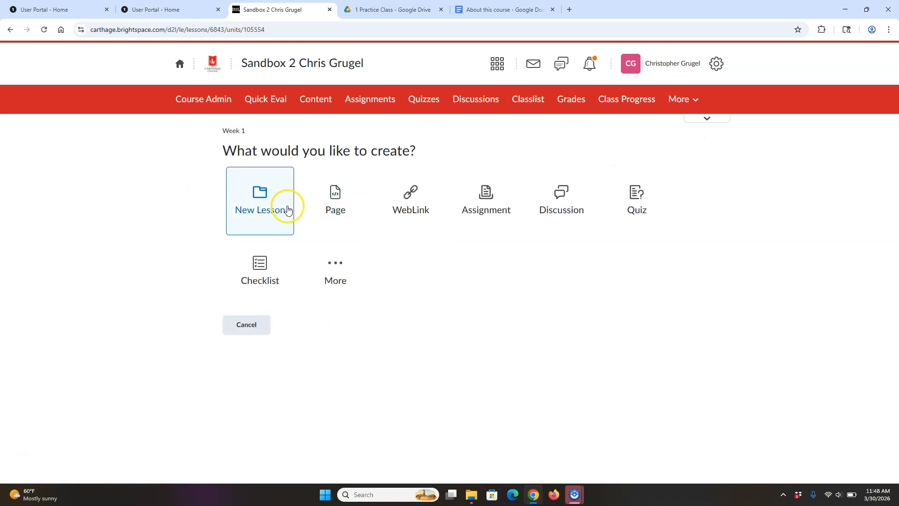
left_click(269, 200)
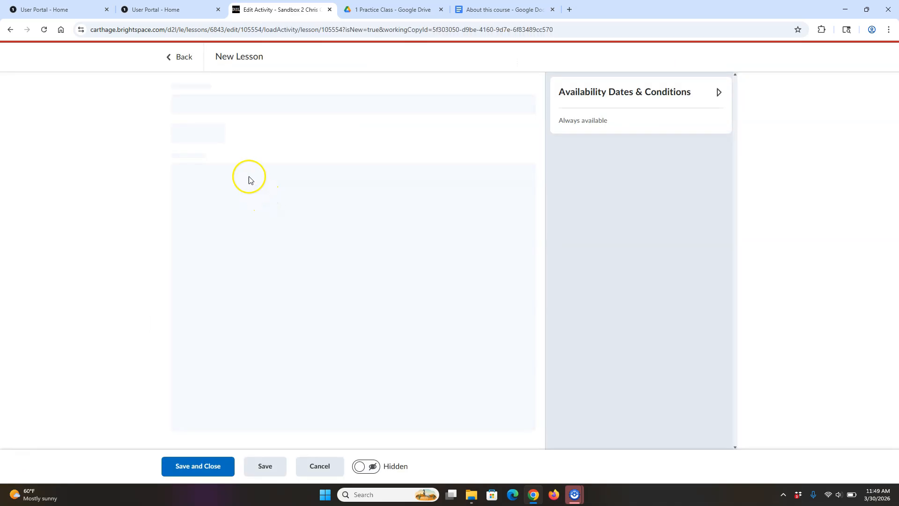
double_click(213, 103)
type("Thursday")
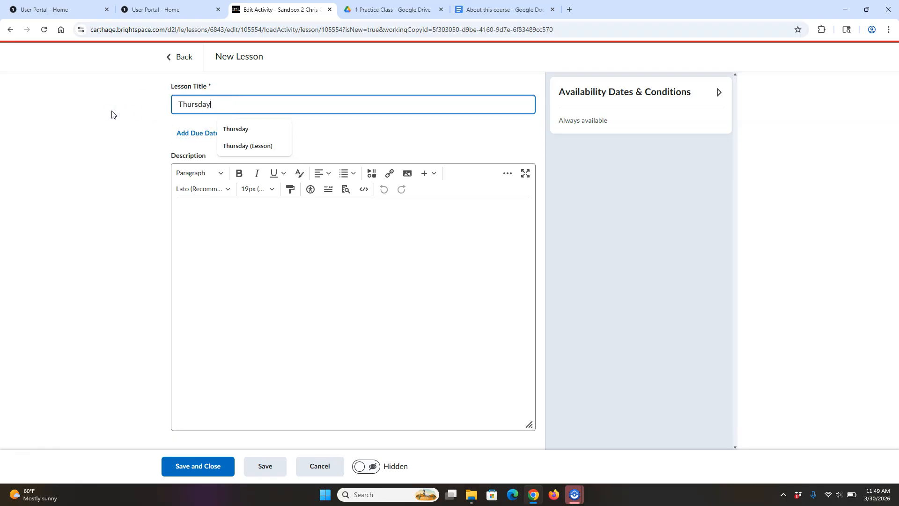
left_click(360, 467)
left_click(209, 466)
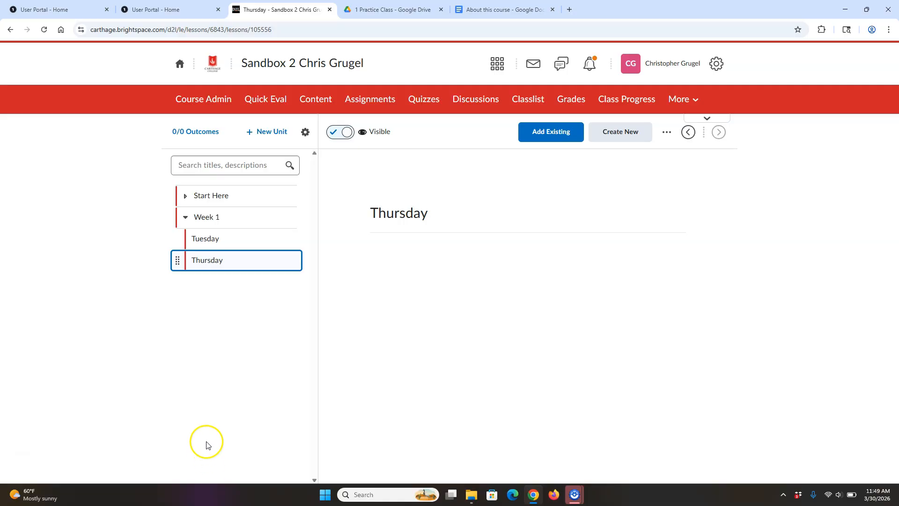
left_click(216, 236)
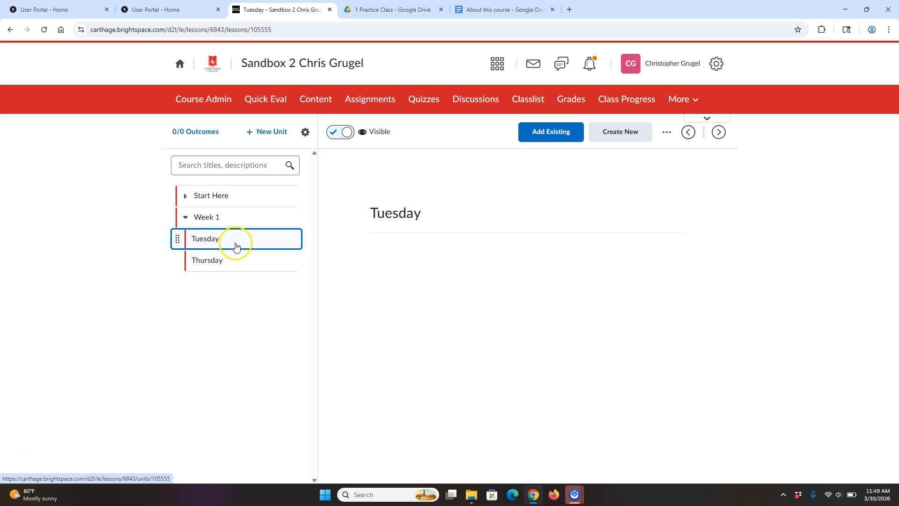
- Add Frictional Loss in Pipes.pdf from Google Drive's Brightspace > 1 Practice Class folder to Tuesday
left_click(562, 136)
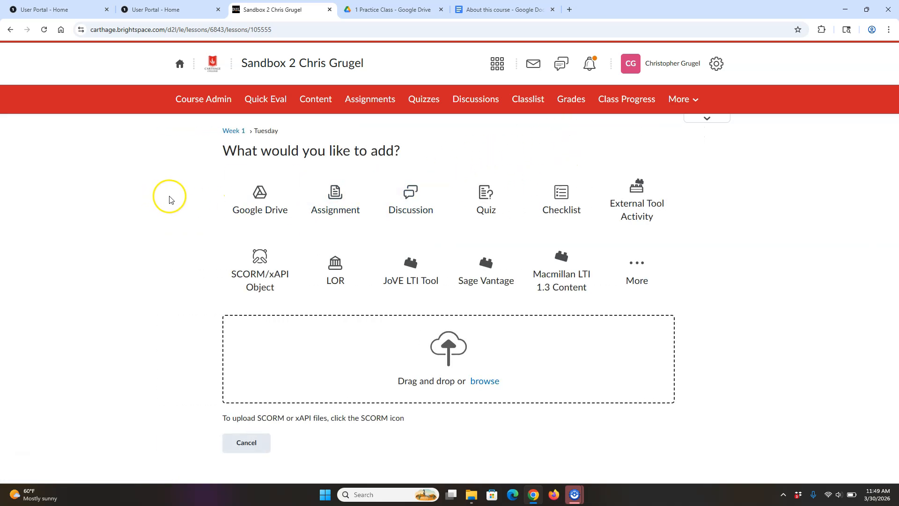
left_click(258, 202)
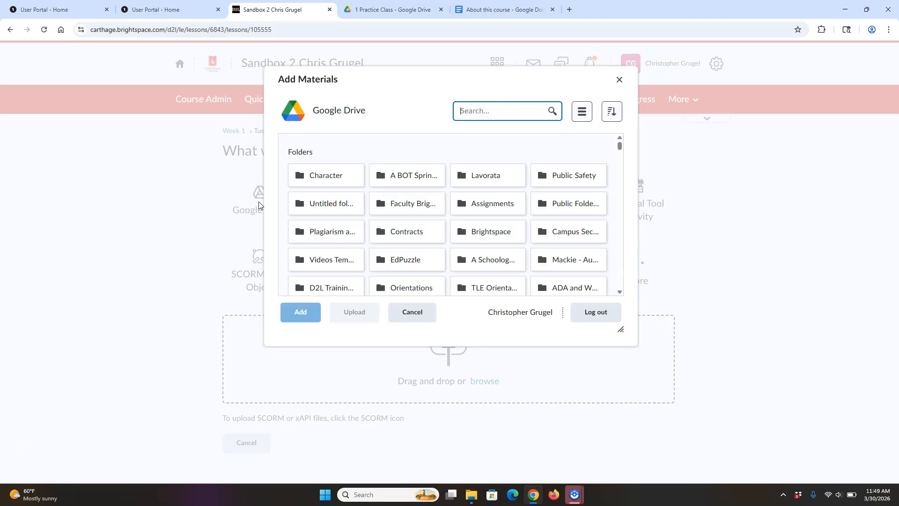
left_click(492, 237)
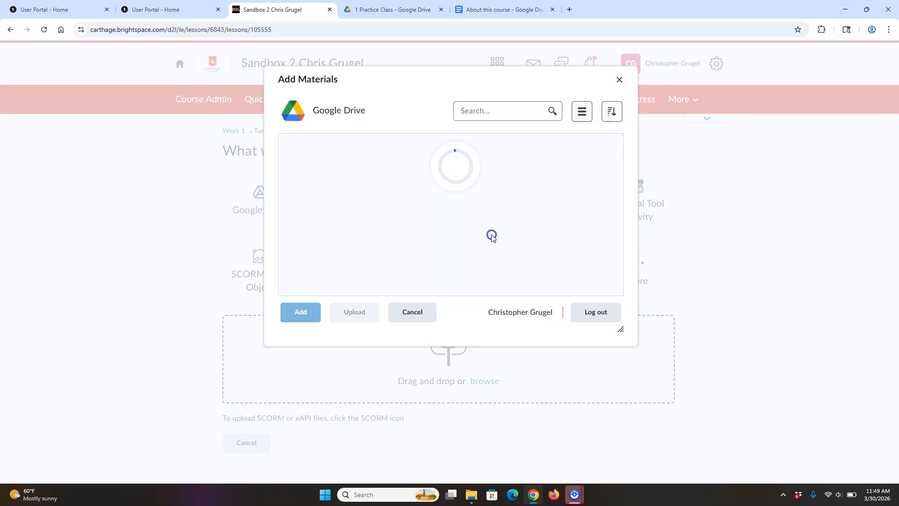
left_click(358, 200)
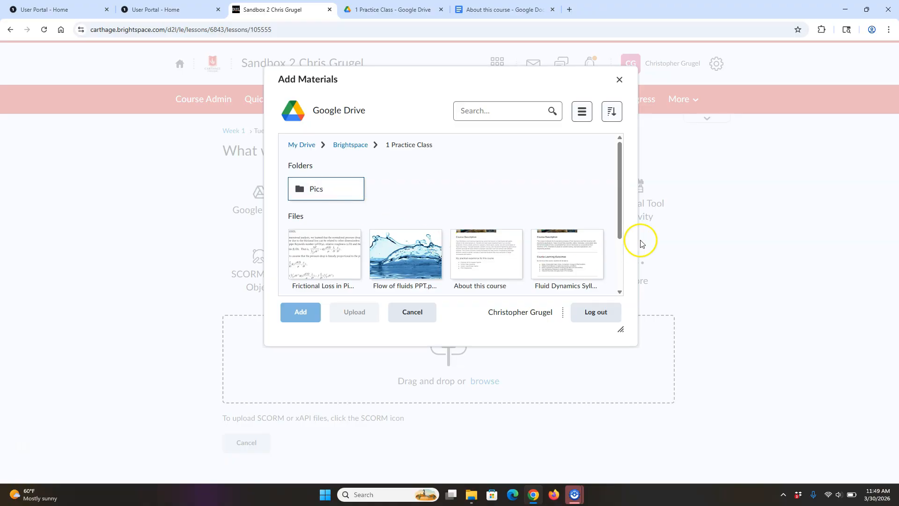
left_click(332, 264)
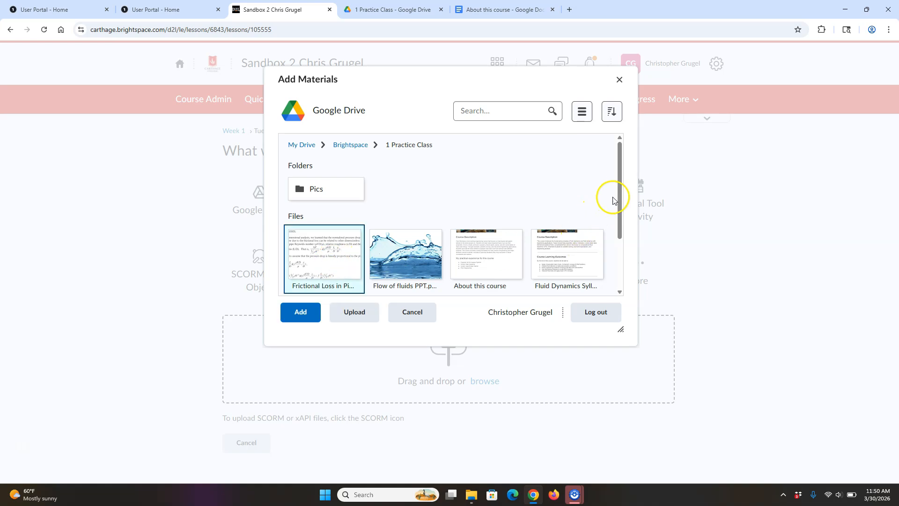
left_click_drag(622, 191, 628, 235)
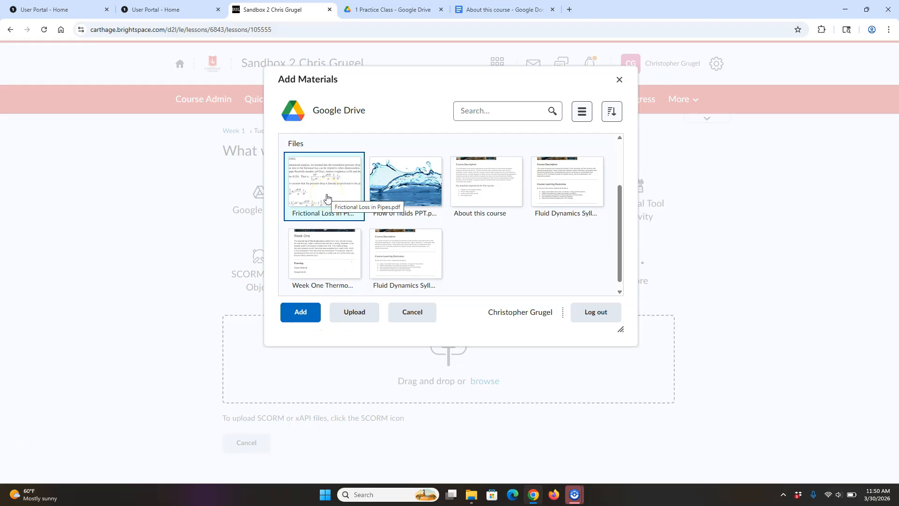
left_click(301, 312)
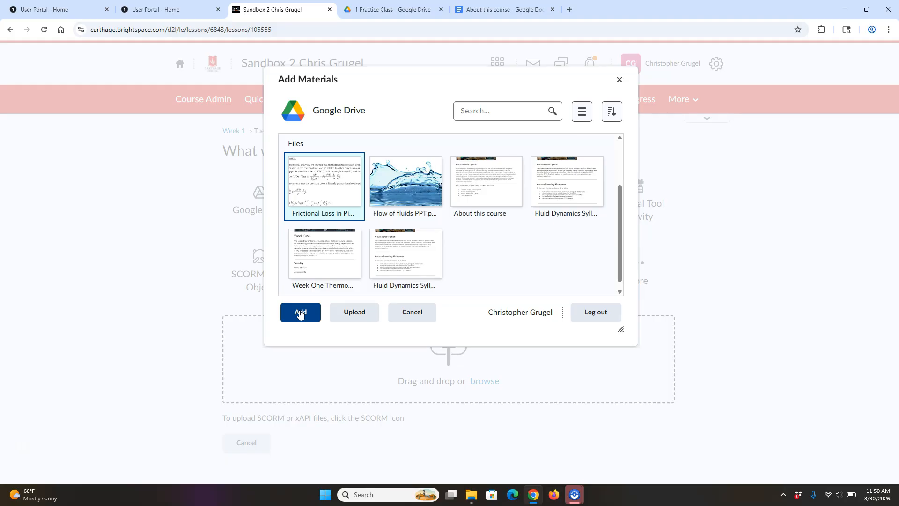
left_click(300, 313)
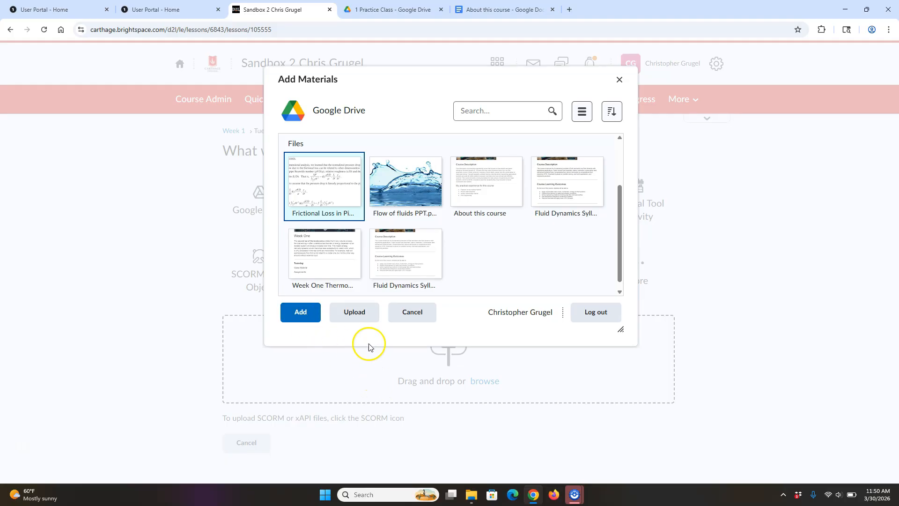
left_click(355, 313)
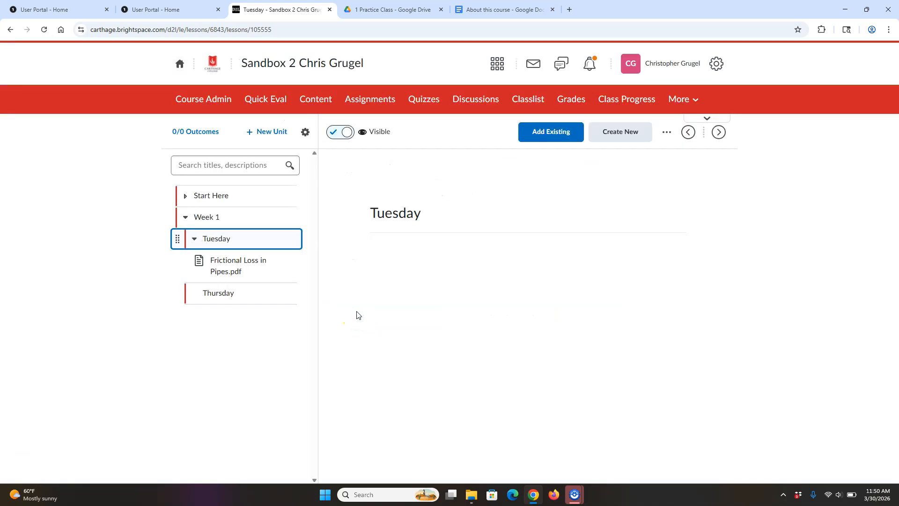
- Upload the Flow of fluids PPT file into the Tuesday lesson and make it visible
left_click(225, 237)
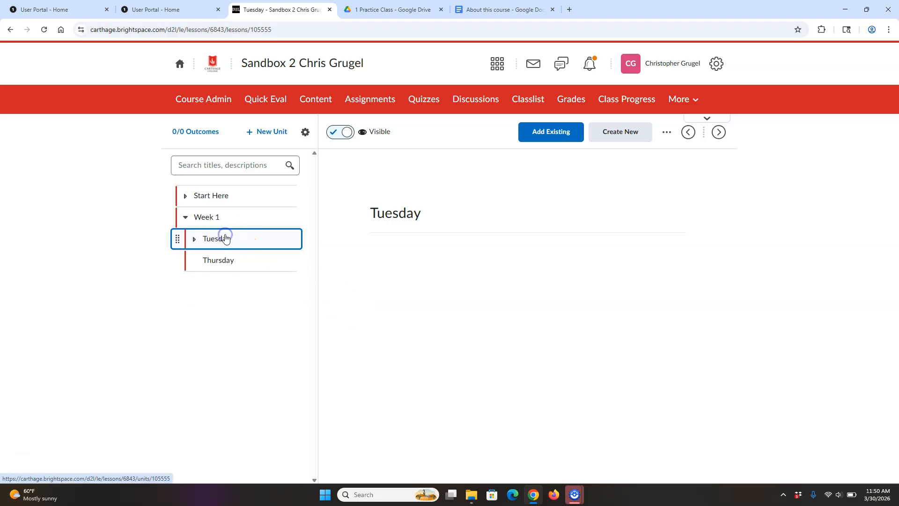
left_click(225, 238)
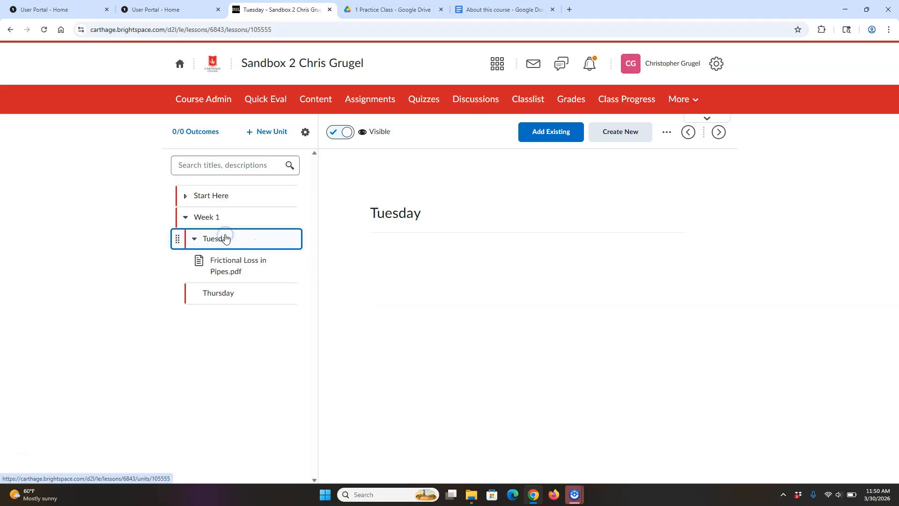
left_click(562, 138)
left_click(482, 381)
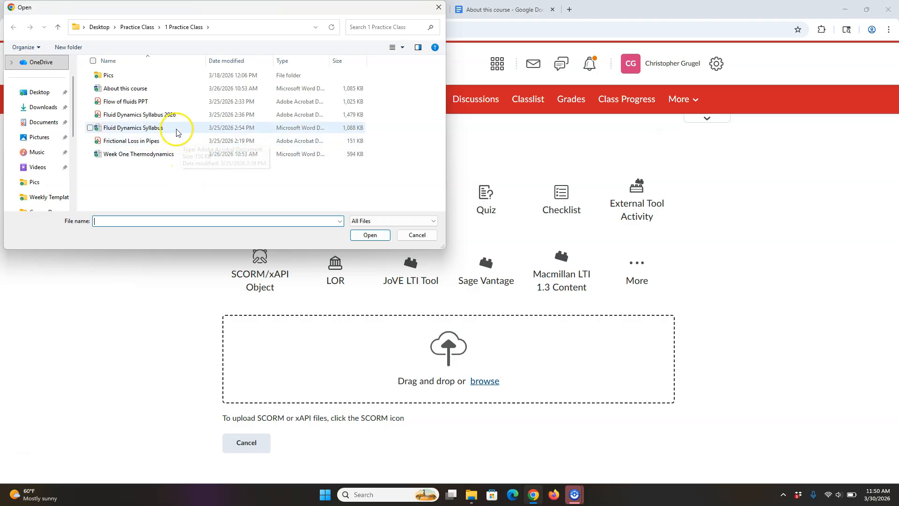
left_click(168, 102)
left_click(370, 235)
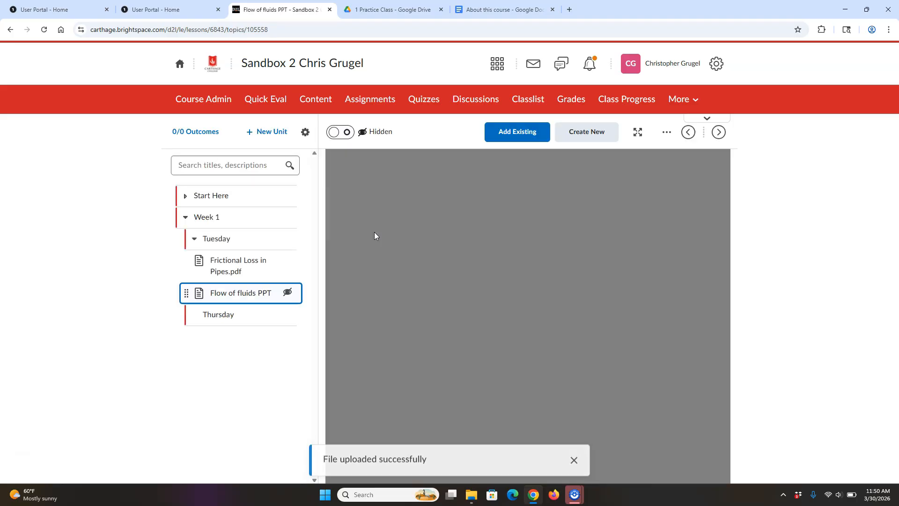
left_click(336, 135)
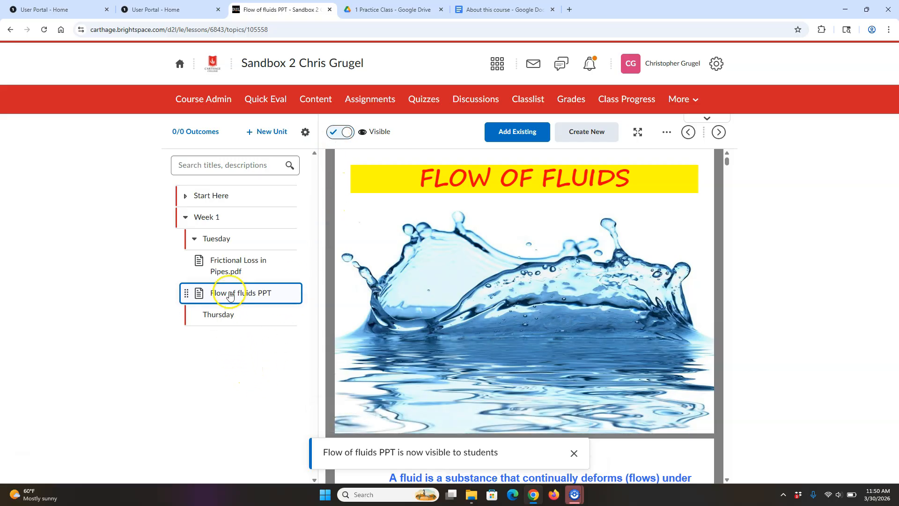
left_click(234, 240)
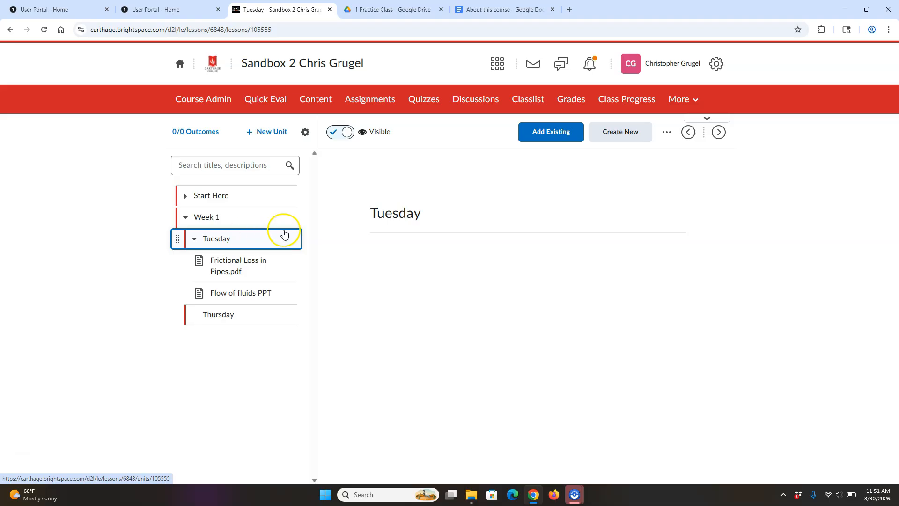
- Create a visible folder named 'Assignments' inside the Tuesday lesson
left_click(627, 135)
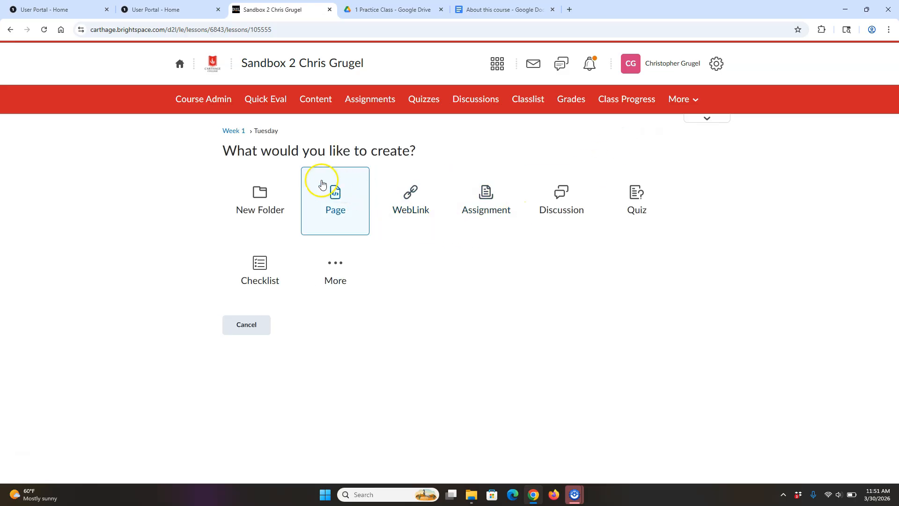
left_click(263, 192)
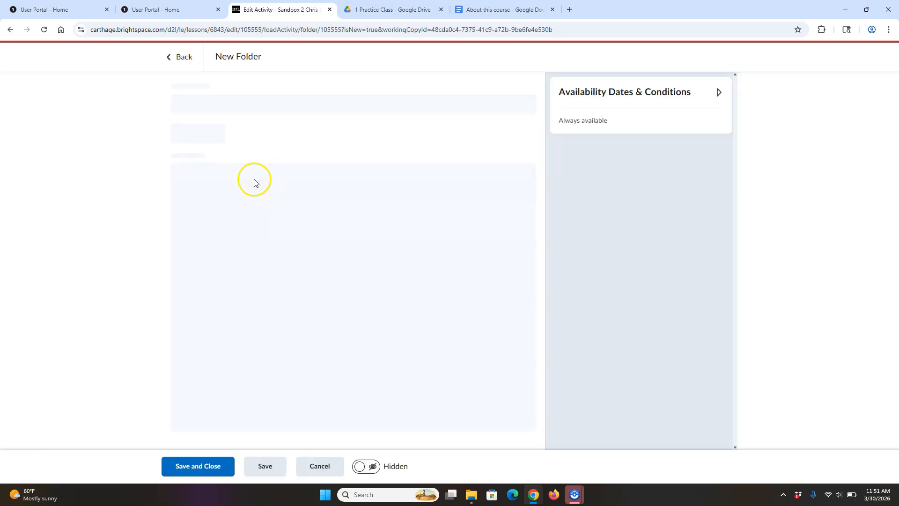
left_click_drag(207, 107, 170, 104)
left_click(93, 110)
left_click(181, 109)
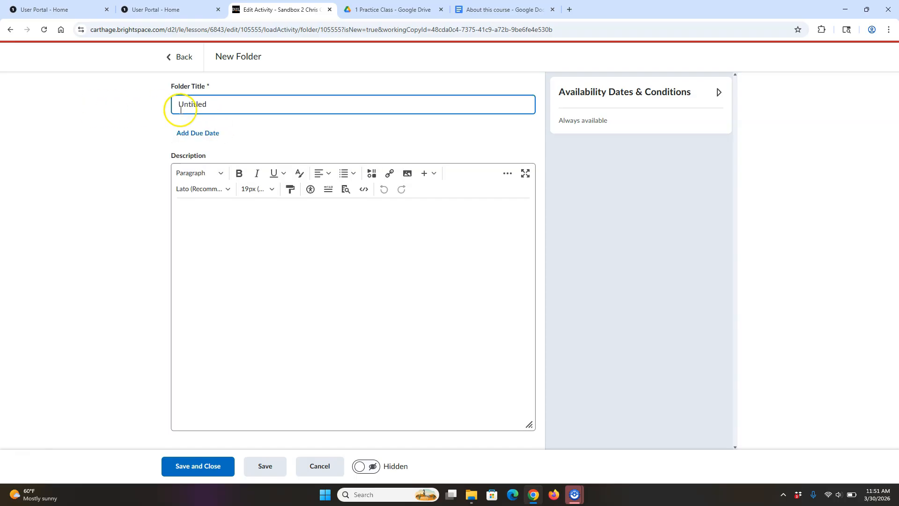
type("Assi")
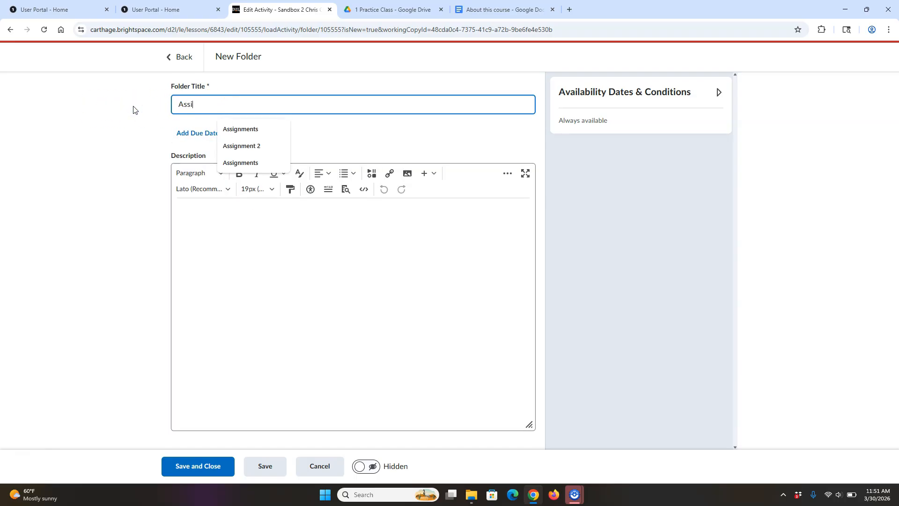
type("gnments")
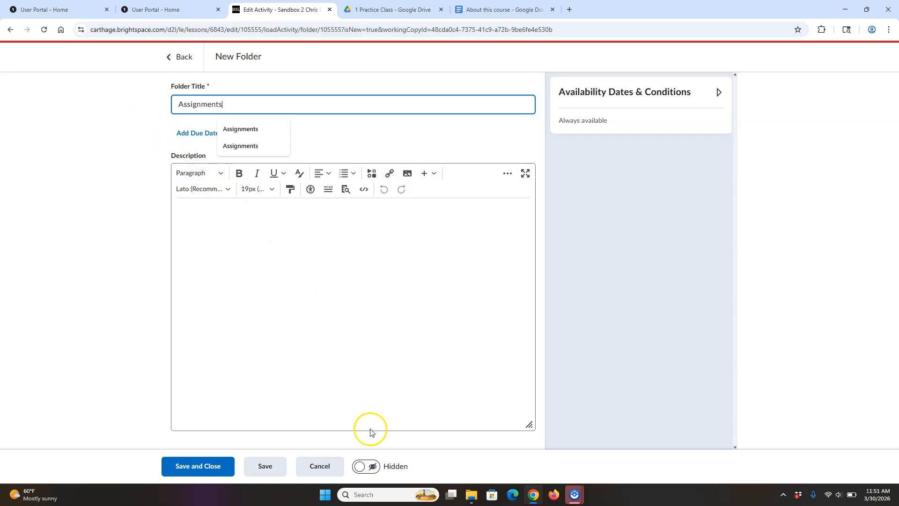
left_click(359, 466)
left_click(209, 465)
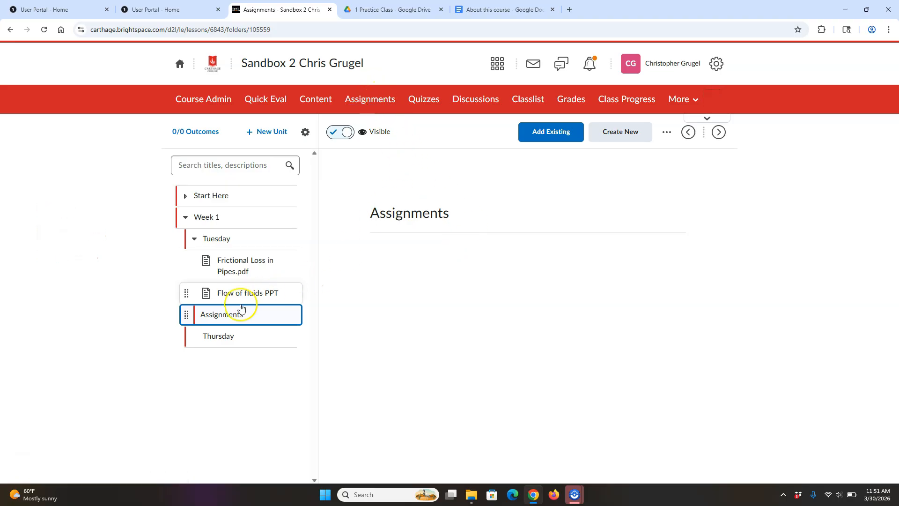
- Add the existing Paper 1 assignment (due Apr 3, 2026) to Tuesday's Assignments folder, then collapse the folder
left_click(554, 136)
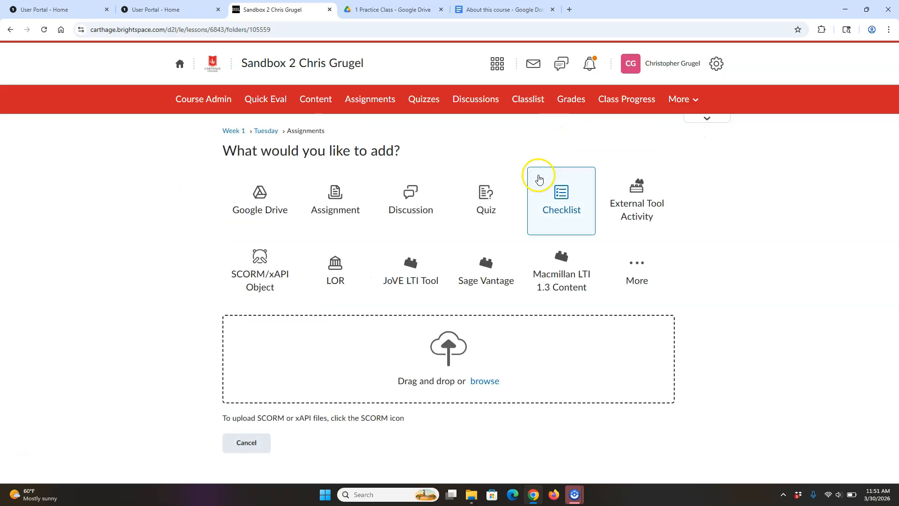
left_click(335, 200)
left_click(358, 149)
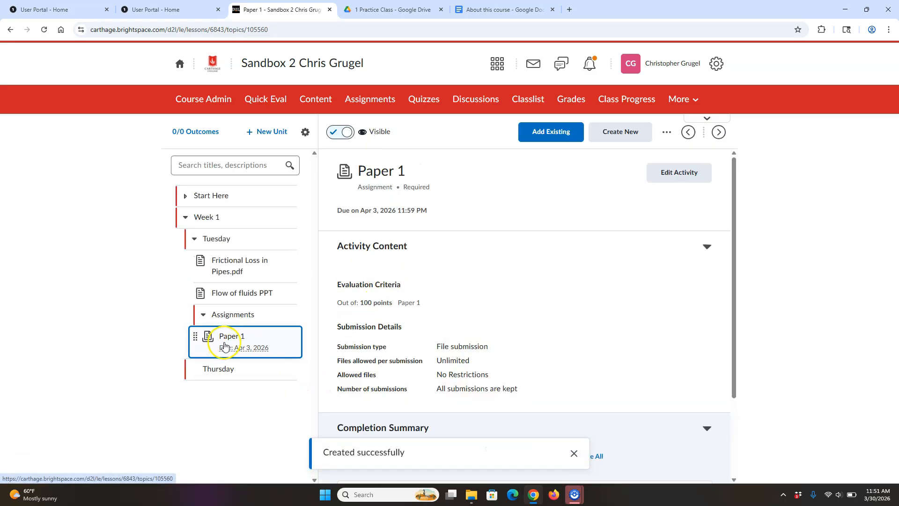
left_click(203, 317)
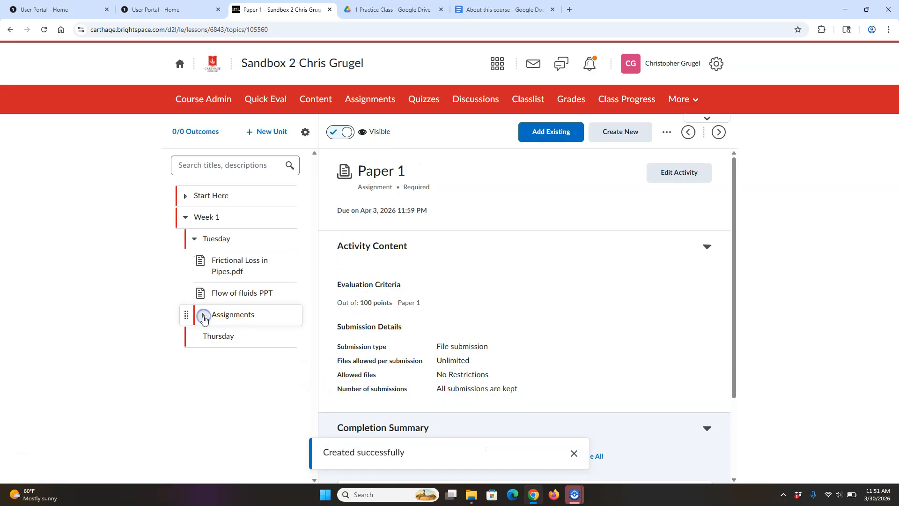
- Collapse Tuesday in the outline and bring up the Week 1 unit page
left_click(195, 239)
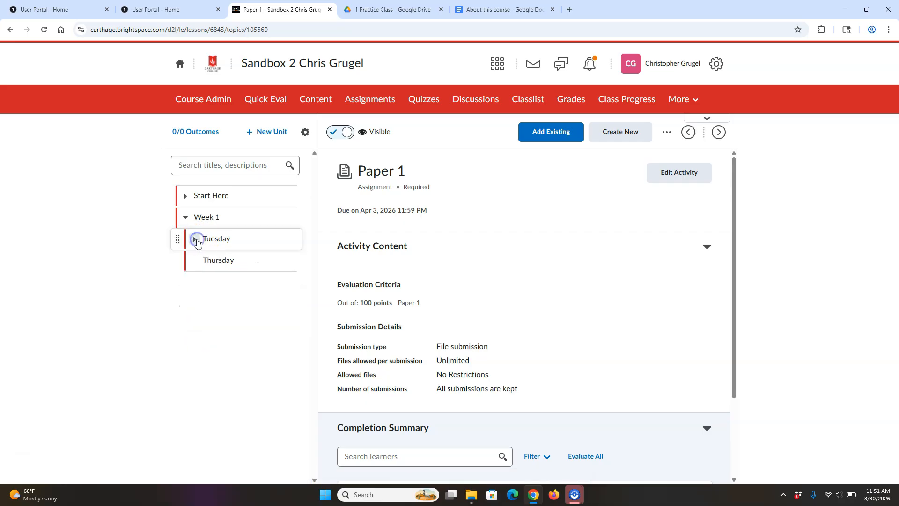
left_click(227, 239)
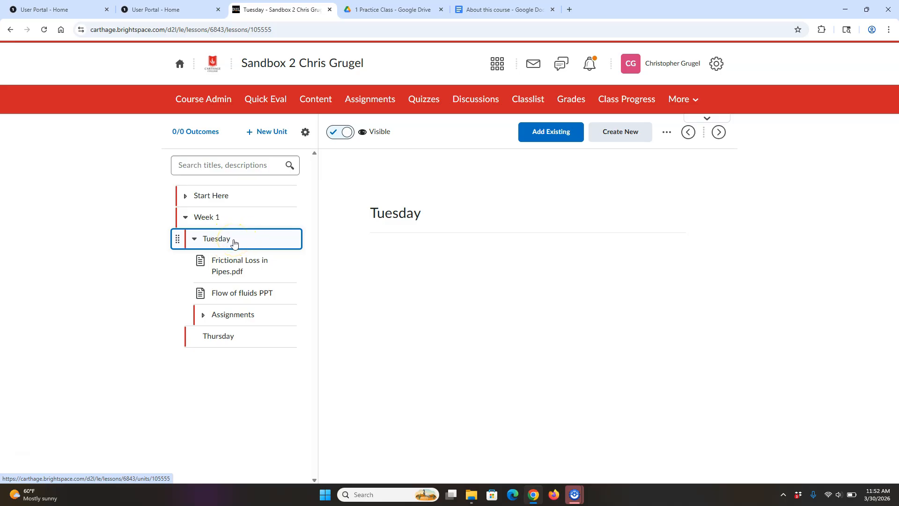
left_click(211, 218)
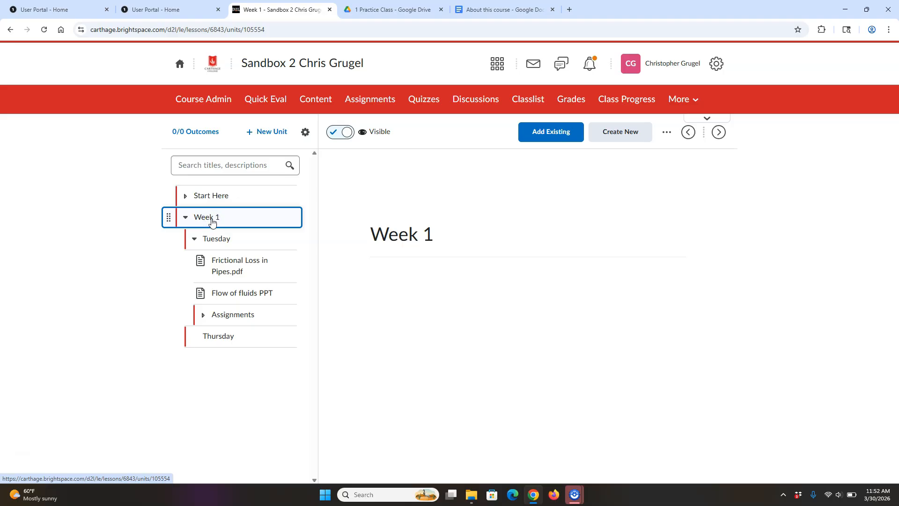
left_click(233, 243)
left_click(260, 222)
left_click(214, 221)
- Open the Week One Thermodynamics document from the 1 Practice Class Drive folder
left_click(389, 6)
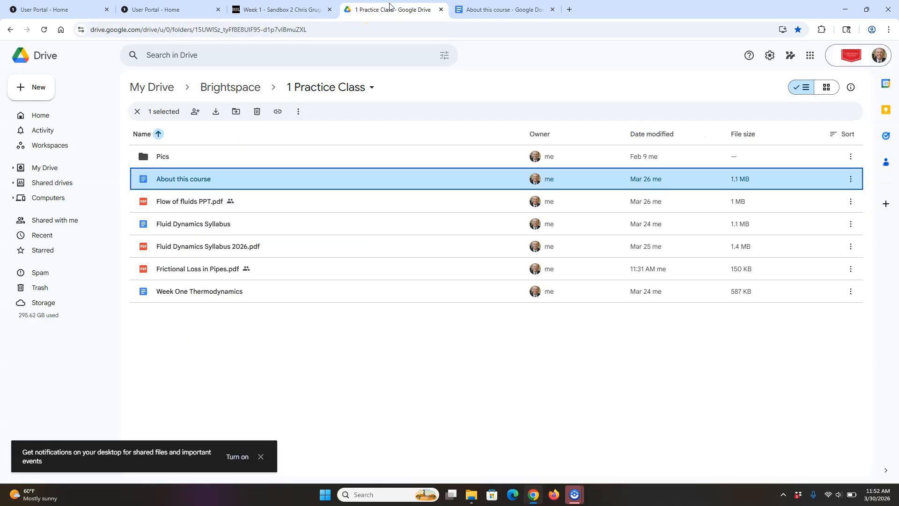
double_click(222, 295)
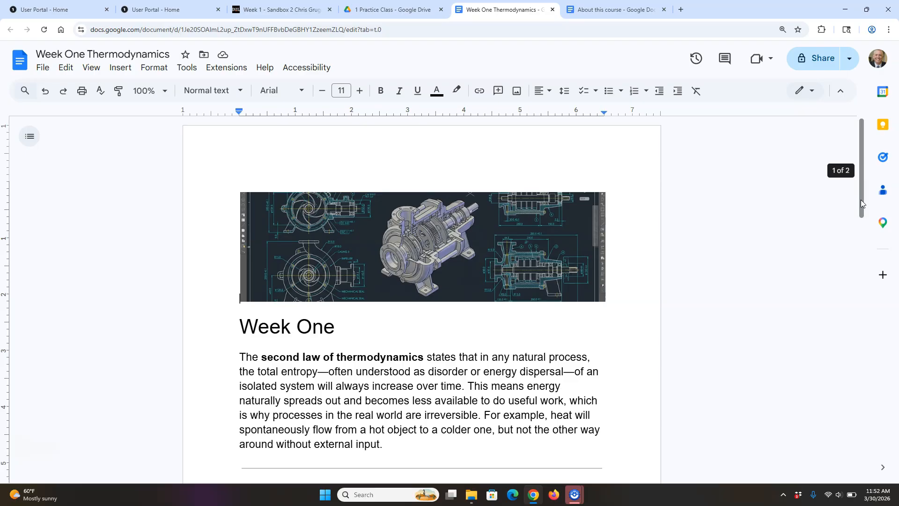
- Undo an accidental move of the engine banner image so it returns to the top
mouse_move(860, 199)
left_mouse_down()
mouse_move(870, 263)
mouse_move(861, 233)
mouse_move(866, 205)
left_mouse_up()
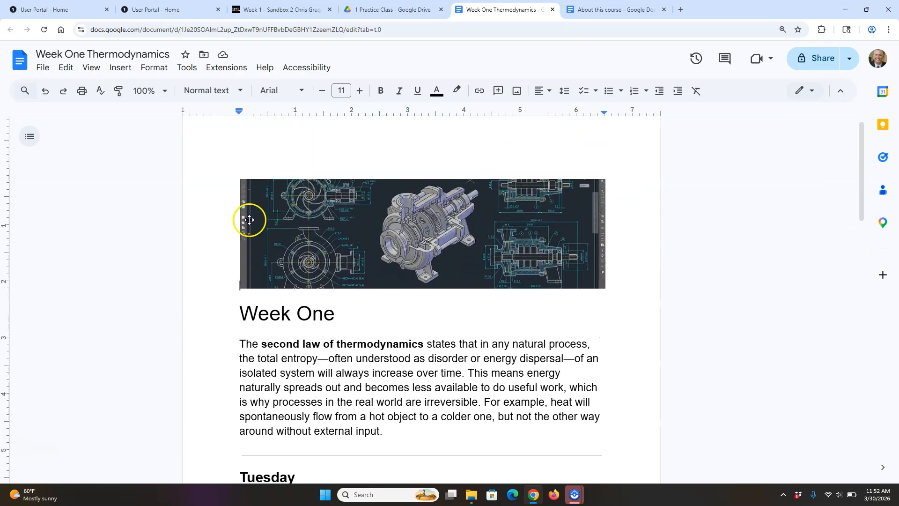
left_click(244, 263)
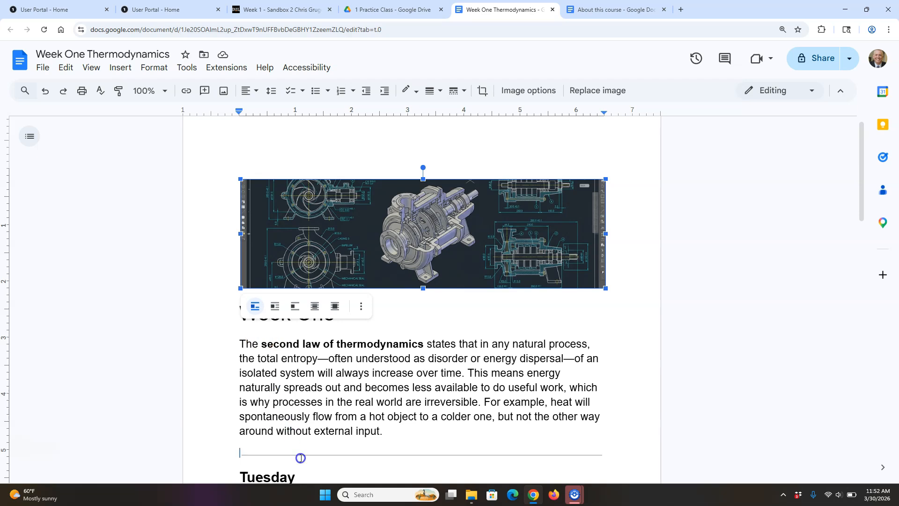
left_click_drag(300, 458, 301, 458)
left_click(43, 92)
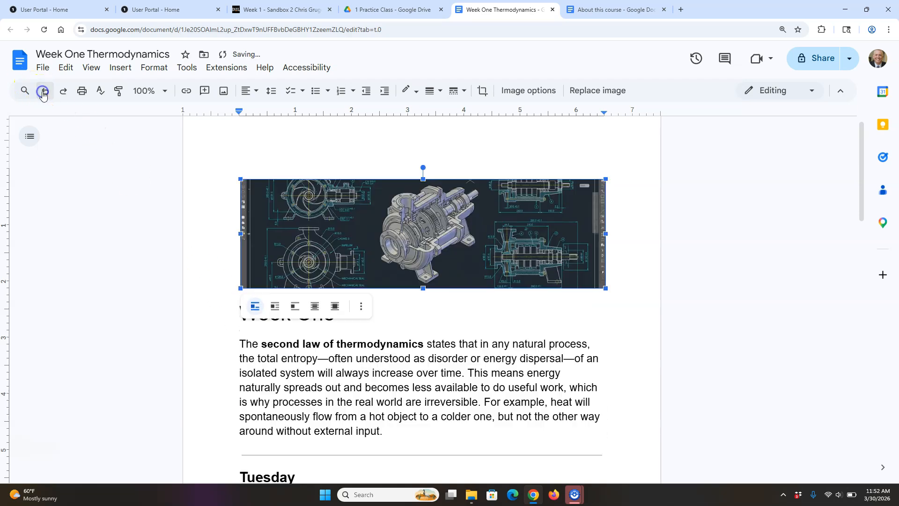
left_click(449, 321)
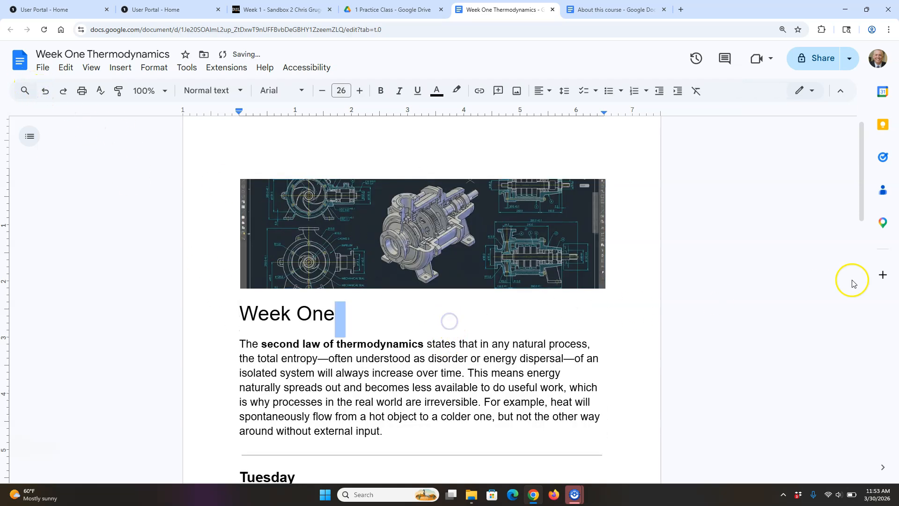
- Copy the Week One content from the banner through Thursday, then return to Brightspace
left_click_drag(863, 201, 863, 267)
left_click_drag(312, 416, 229, 158)
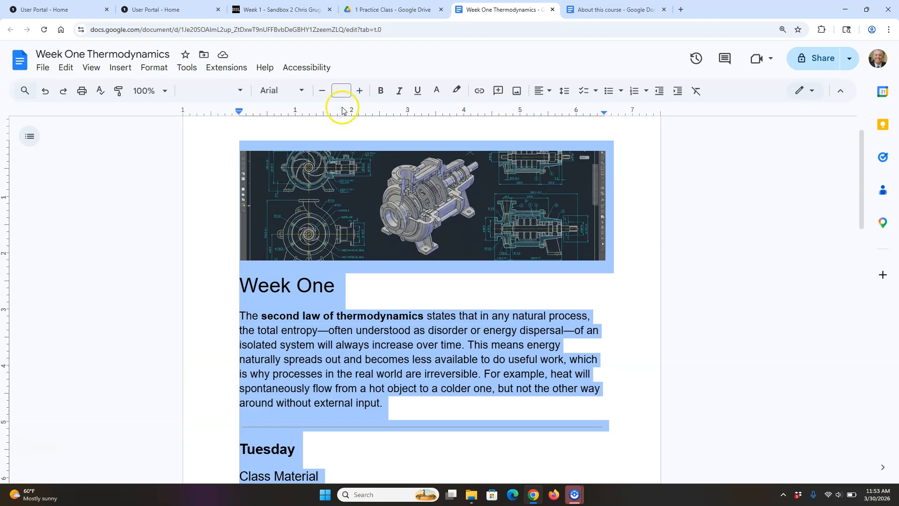
left_click(280, 10)
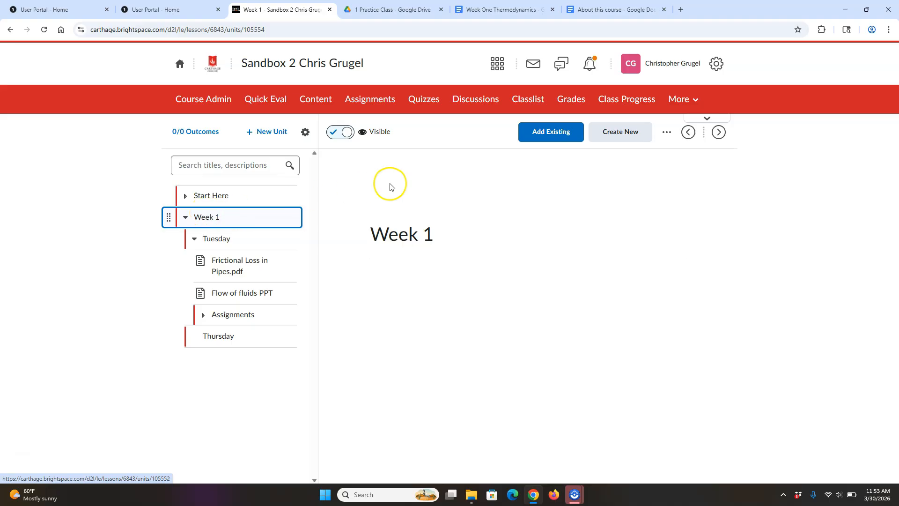
- Edit the Week 1 unit and paste the copied Week One content into its description
left_click(665, 132)
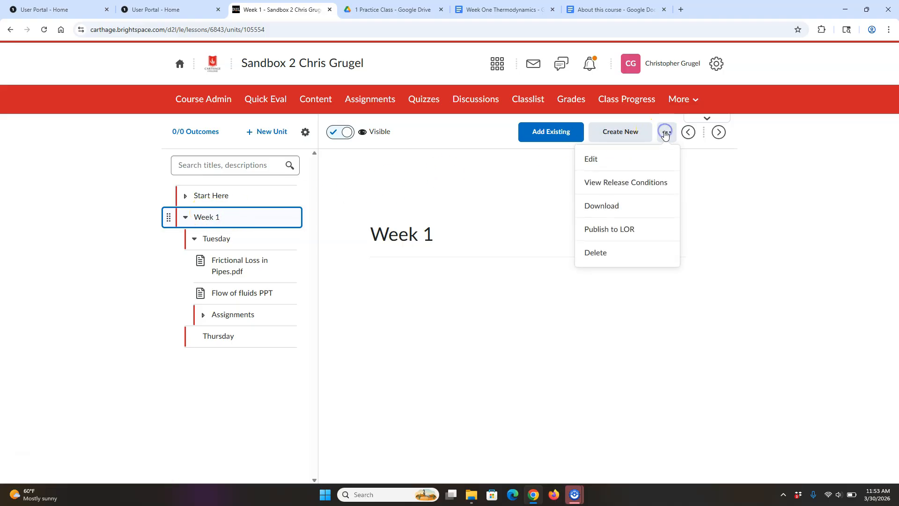
left_click(606, 160)
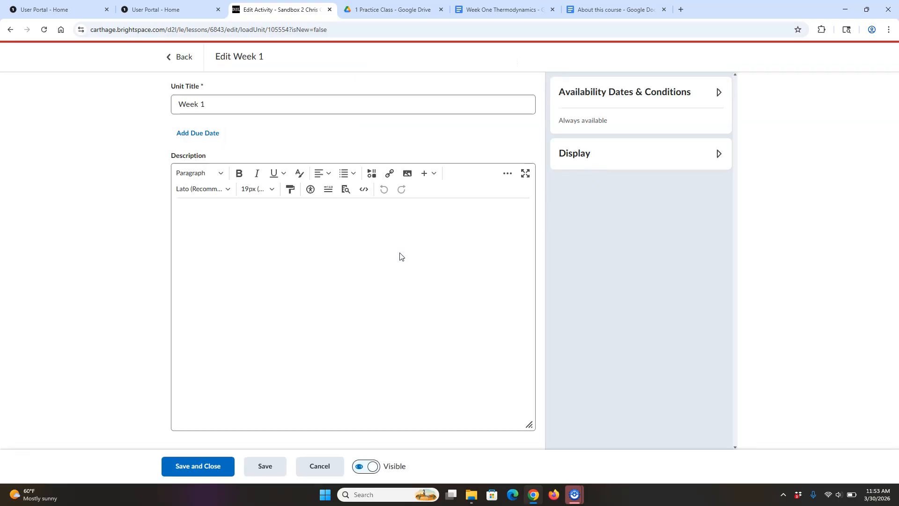
left_click(305, 238)
key("ctrl+v")
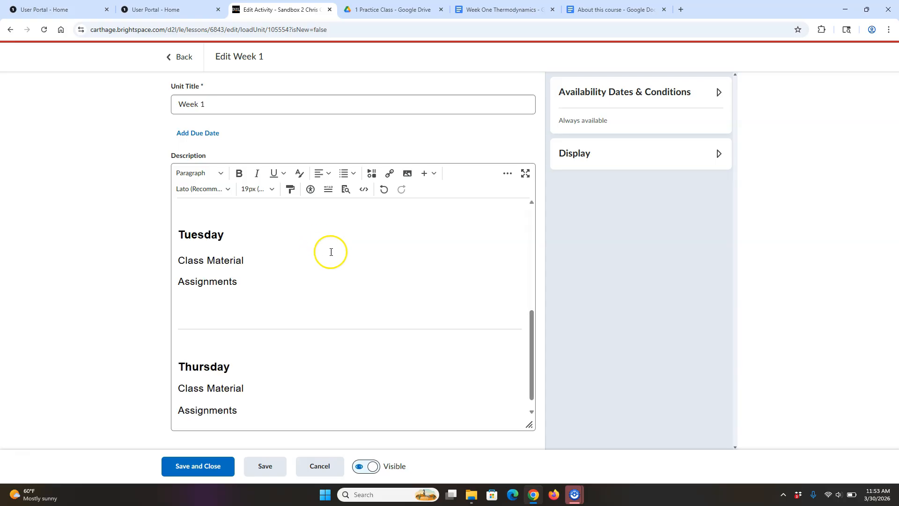
left_click_drag(529, 357, 562, 321)
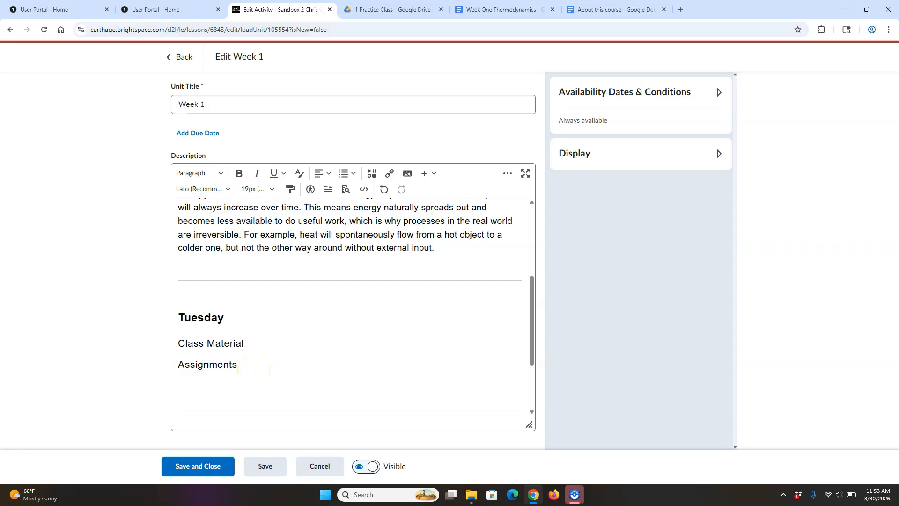
- Add a blank line below Tuesday's Class Material heading
left_click(354, 375)
left_click(257, 338)
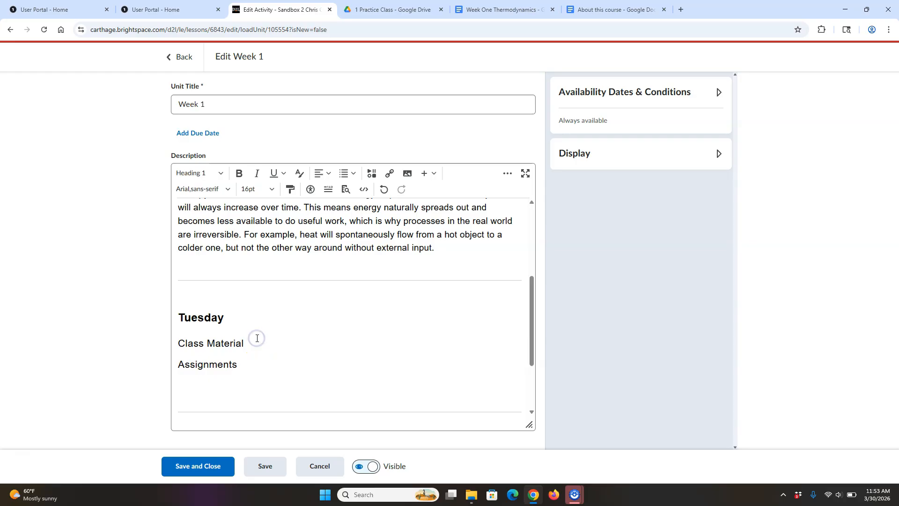
key("Return")
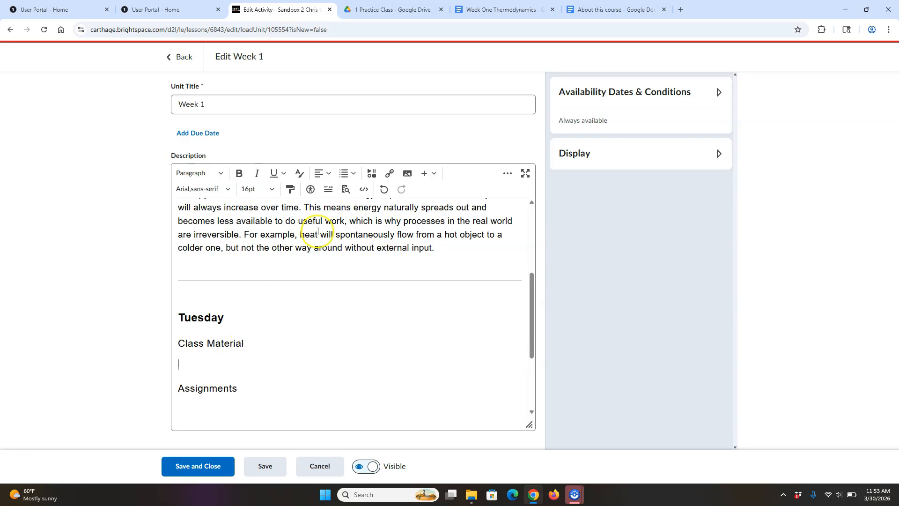
- Insert a Frictional Loss in Pipes.pdf quicklink, then delete it from its misplaced spot at the top
left_click(389, 173)
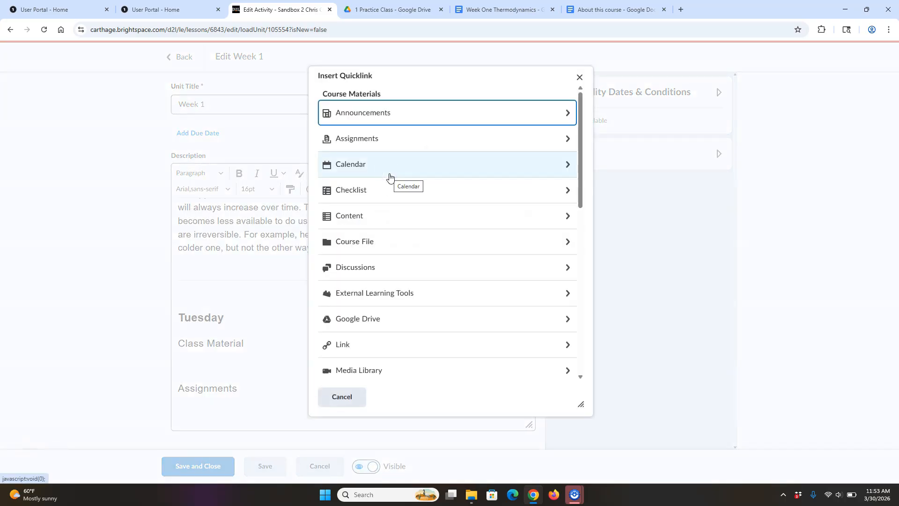
left_click(448, 216)
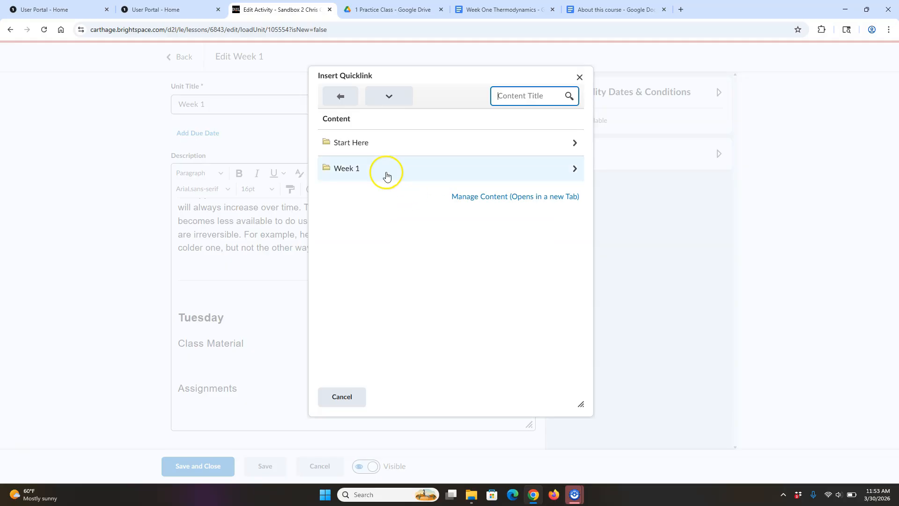
left_click(386, 175)
left_click(394, 156)
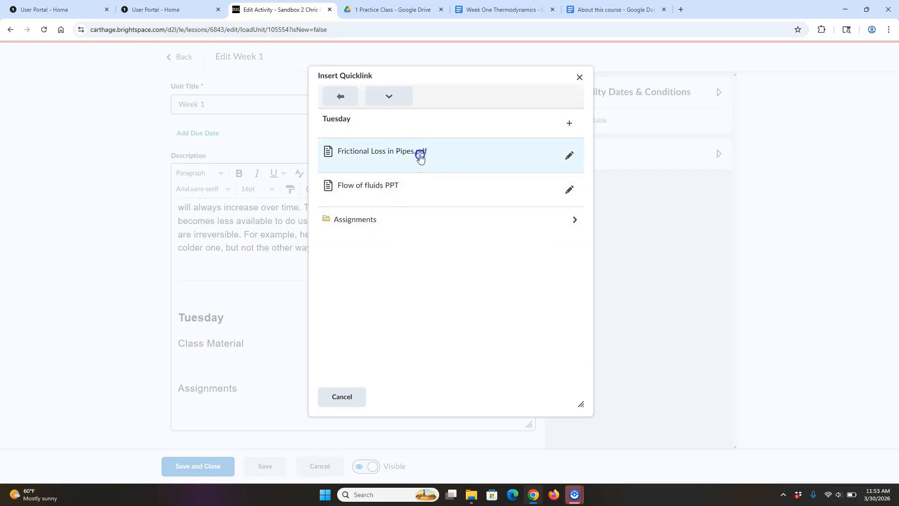
left_click(420, 156)
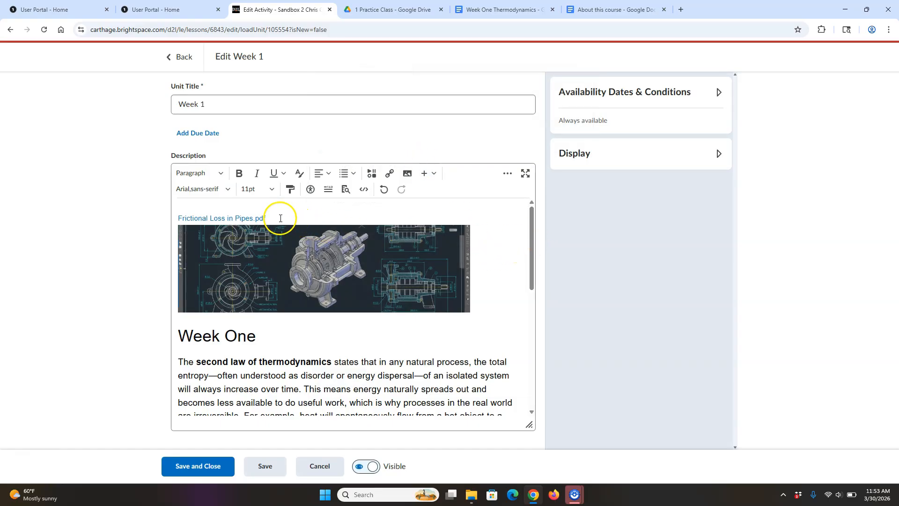
left_click_drag(280, 218, 162, 211)
key("BackSpace")
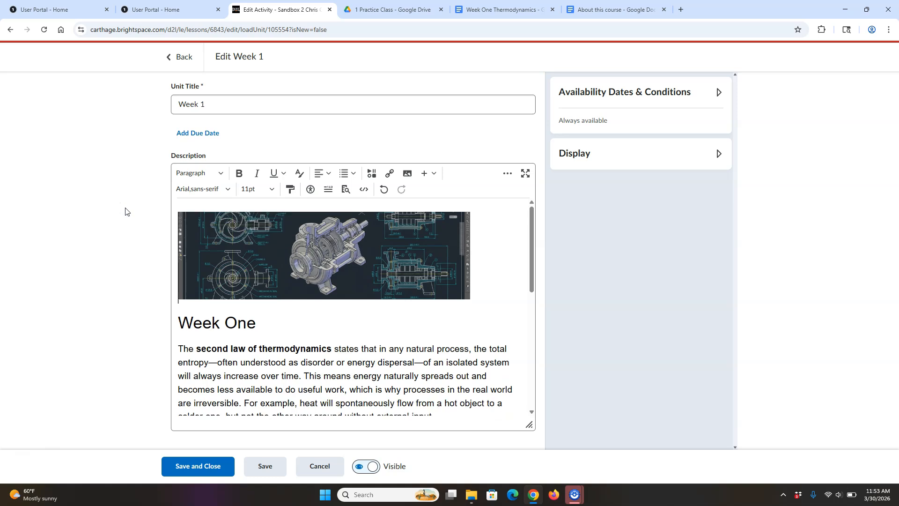
- Link Frictional Loss in Pipes.pdf under Class Material from Week 1 > Tuesday content
left_click_drag(534, 216, 540, 295)
left_click(232, 343)
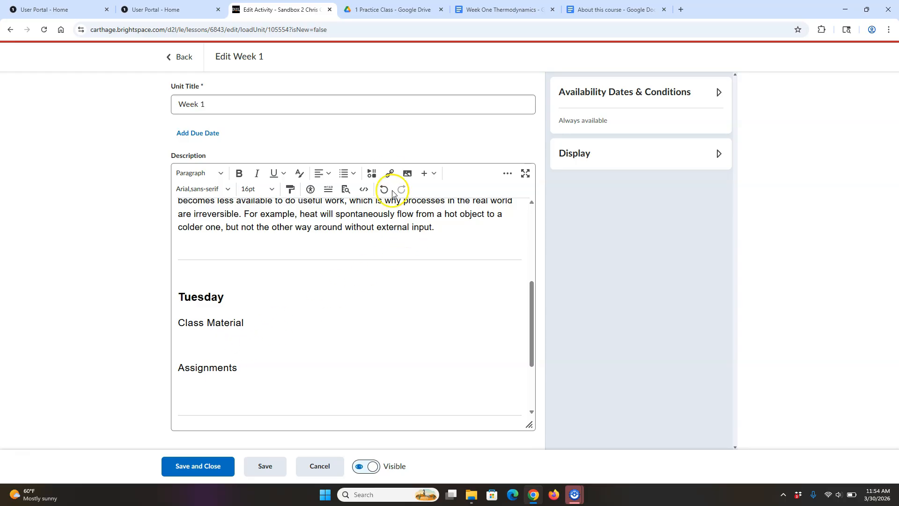
left_click(390, 174)
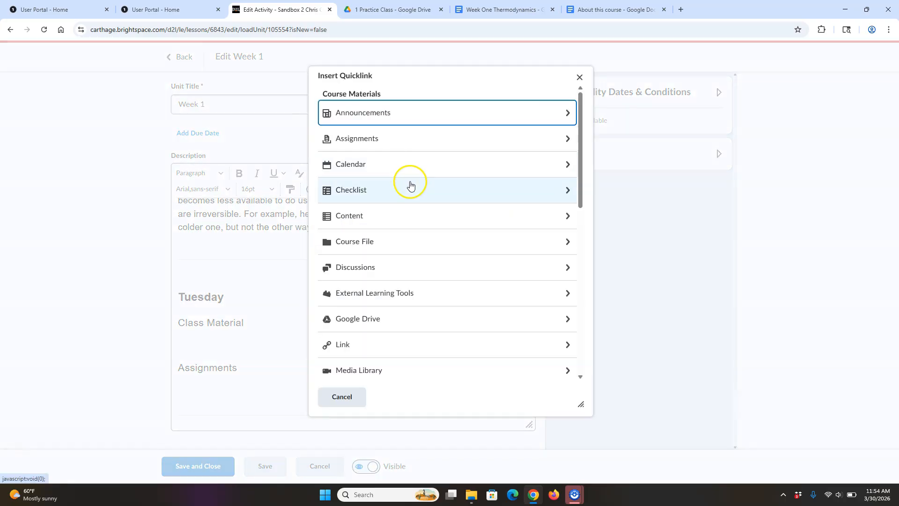
left_click(438, 222)
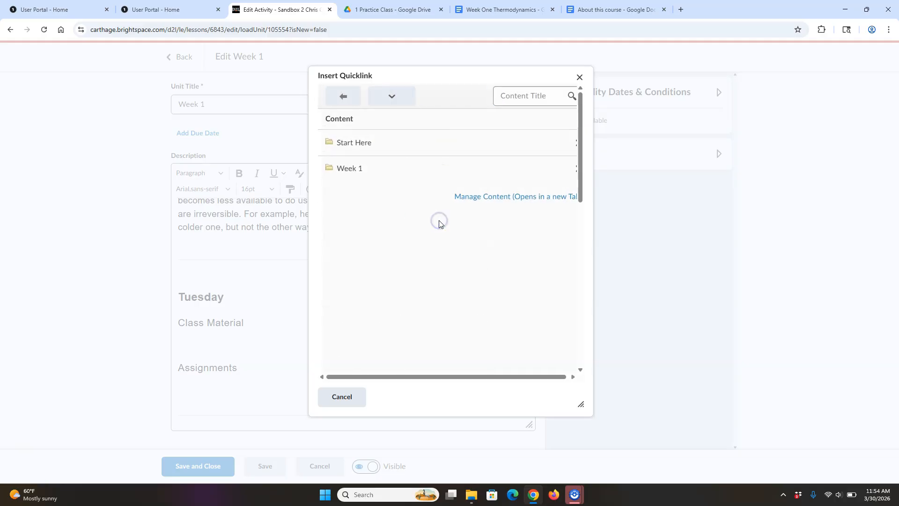
left_click(403, 169)
left_click(398, 155)
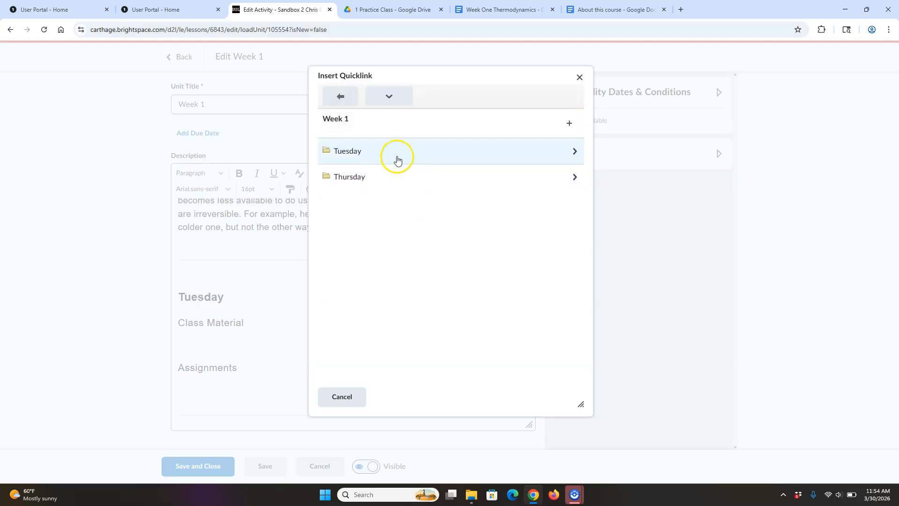
left_click(439, 154)
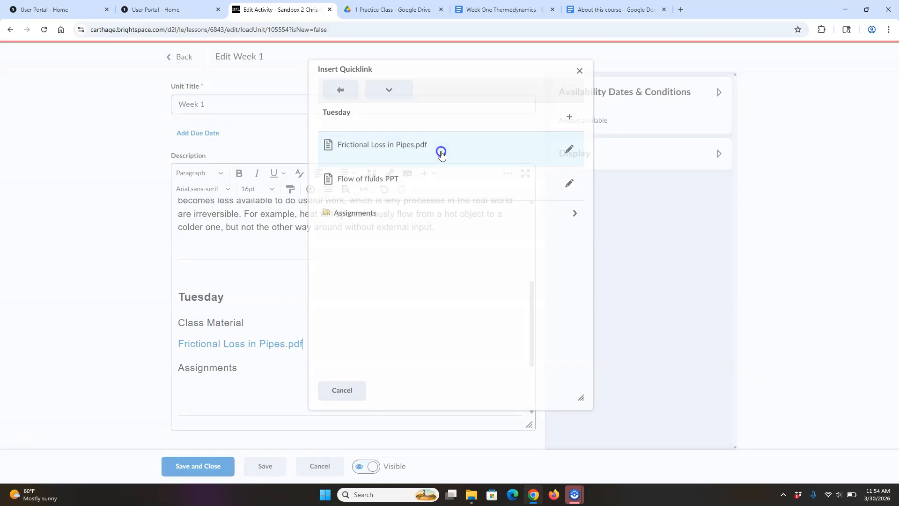
key("BackSpace")
key("Return")
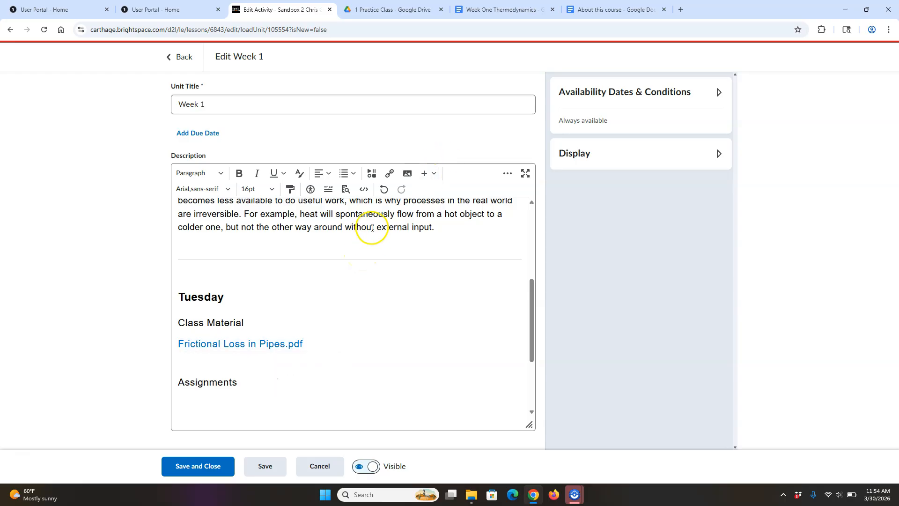
- Link the Flow of fluids PPT below it from Week 1 > Tuesday content
left_click(389, 173)
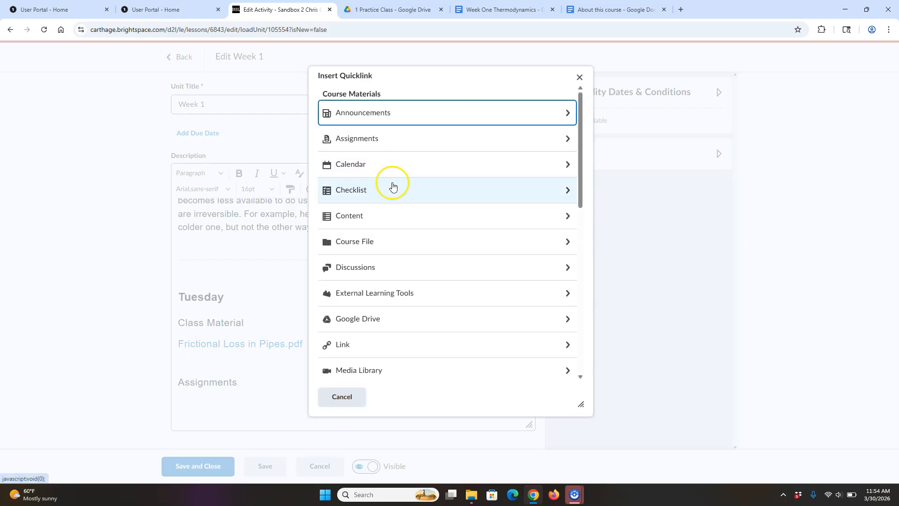
left_click(433, 216)
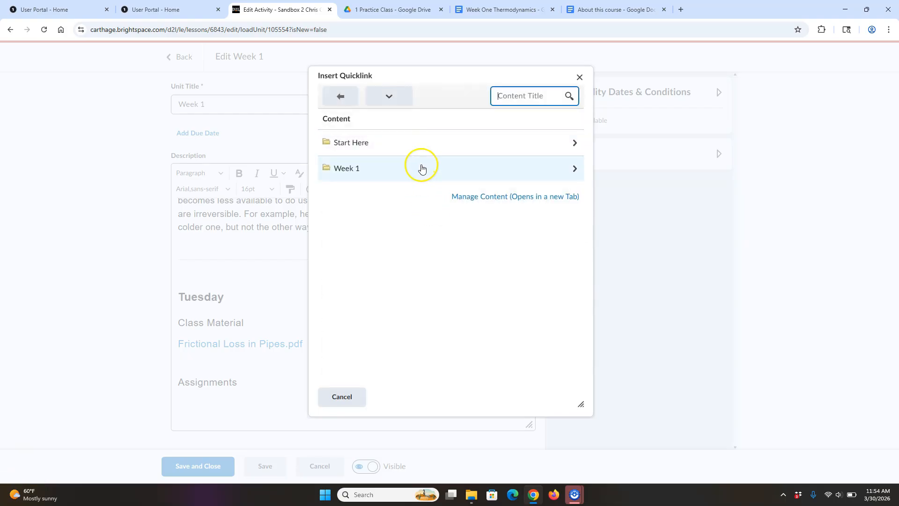
left_click(421, 168)
left_click(421, 150)
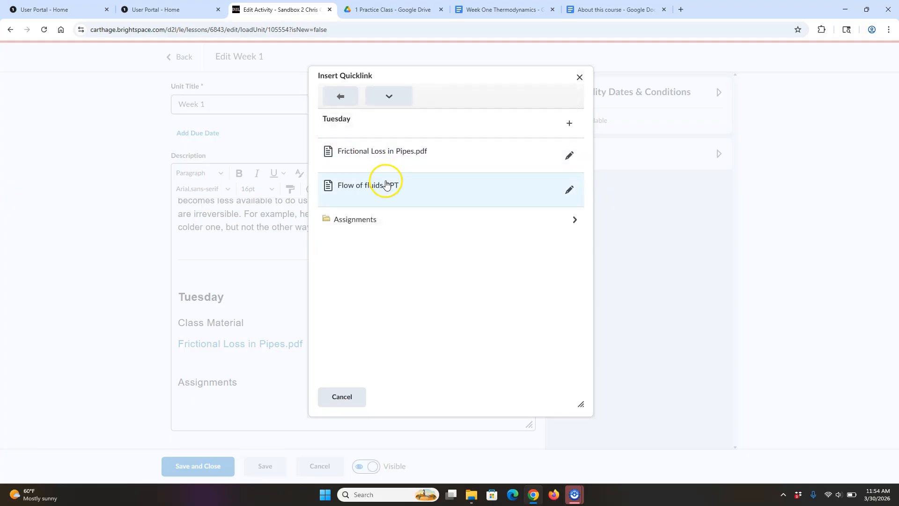
left_click(389, 182)
- Link the Paper 1 assignment under the Assignments heading
left_click(283, 398)
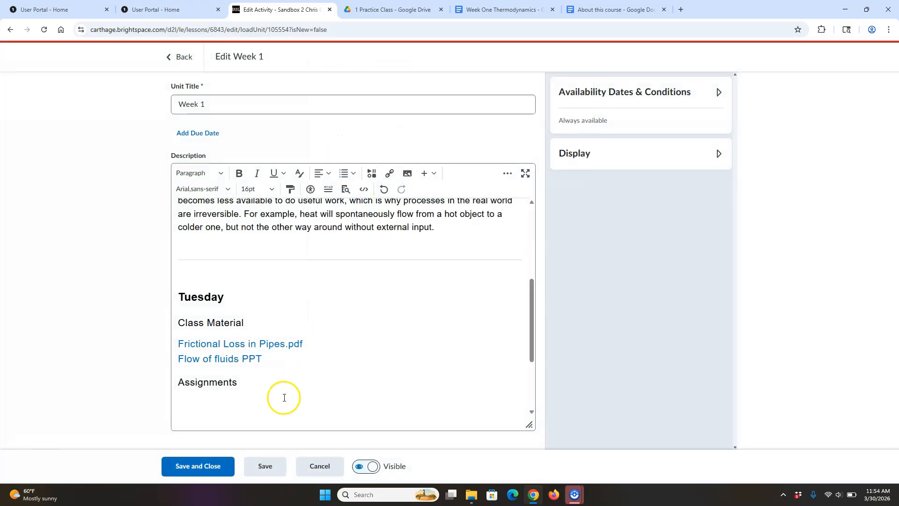
left_click(244, 378)
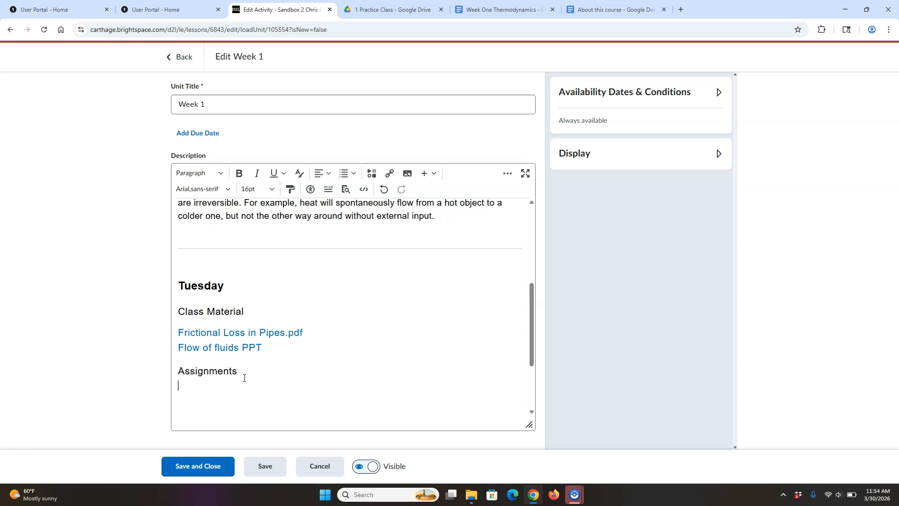
left_click(389, 174)
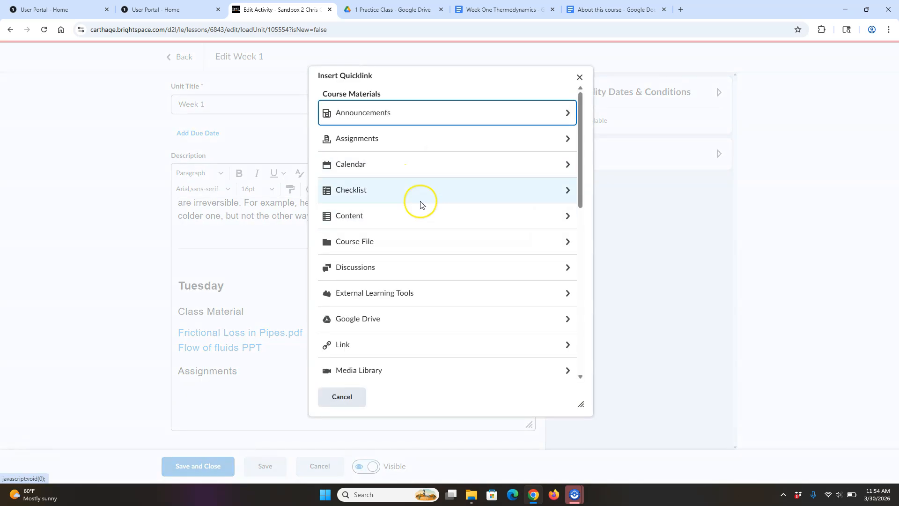
left_click(402, 140)
left_click(412, 145)
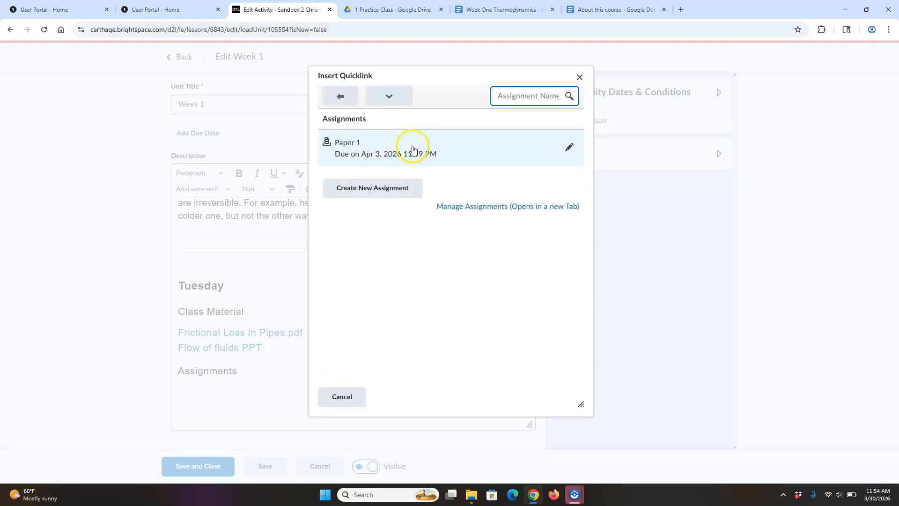
left_click(396, 229)
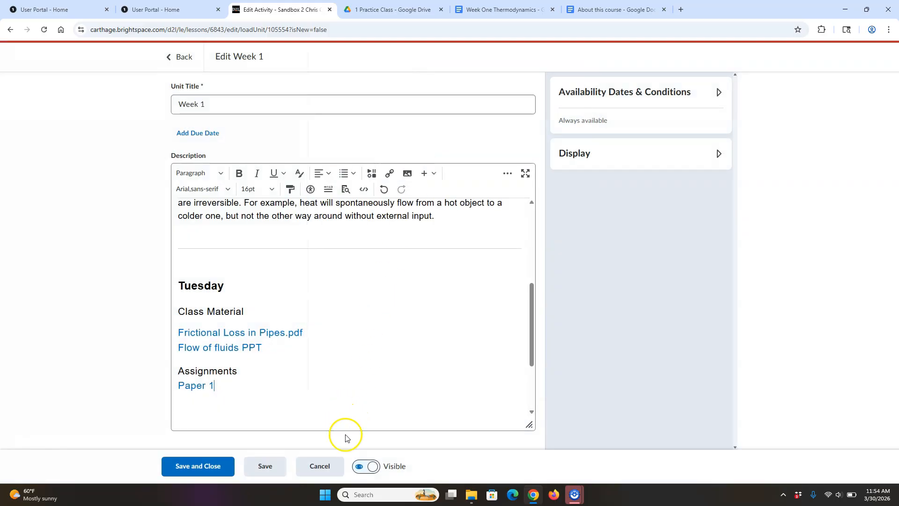
- Save and close the Week 1 description editor
left_click(209, 466)
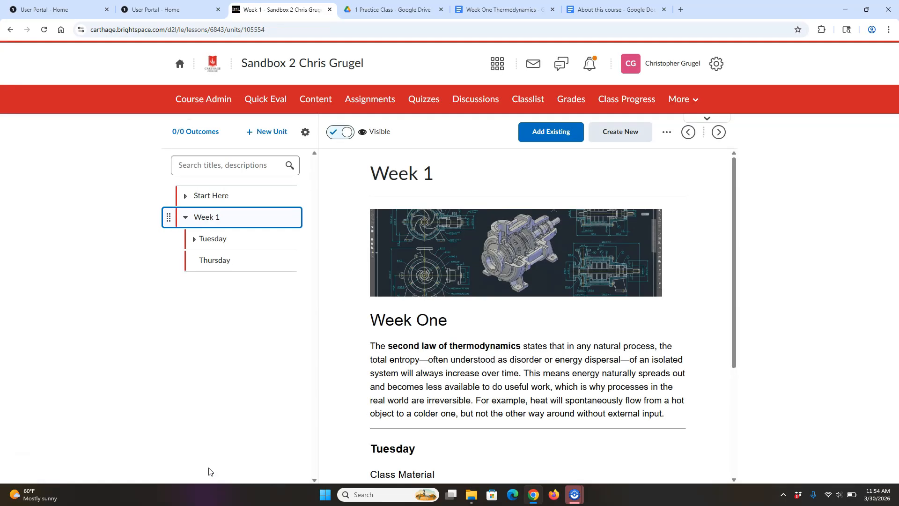
left_click(223, 453)
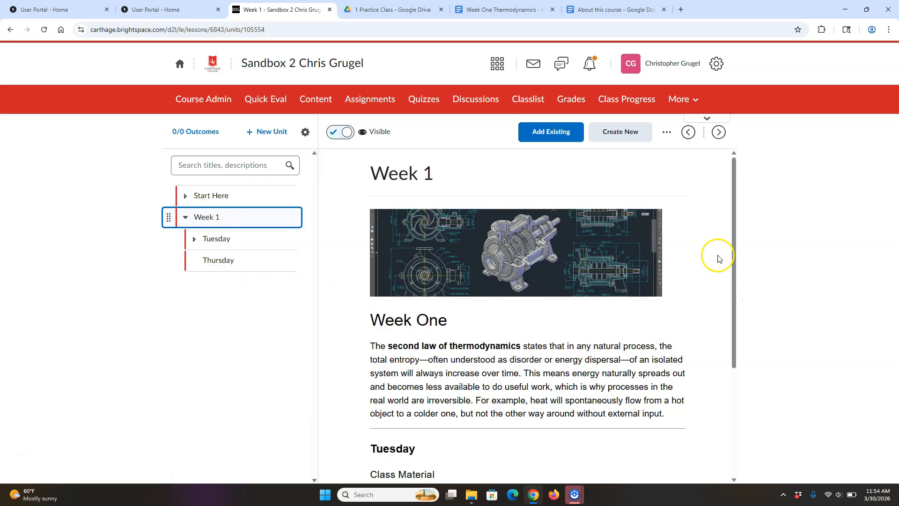
left_click_drag(732, 182, 757, 257)
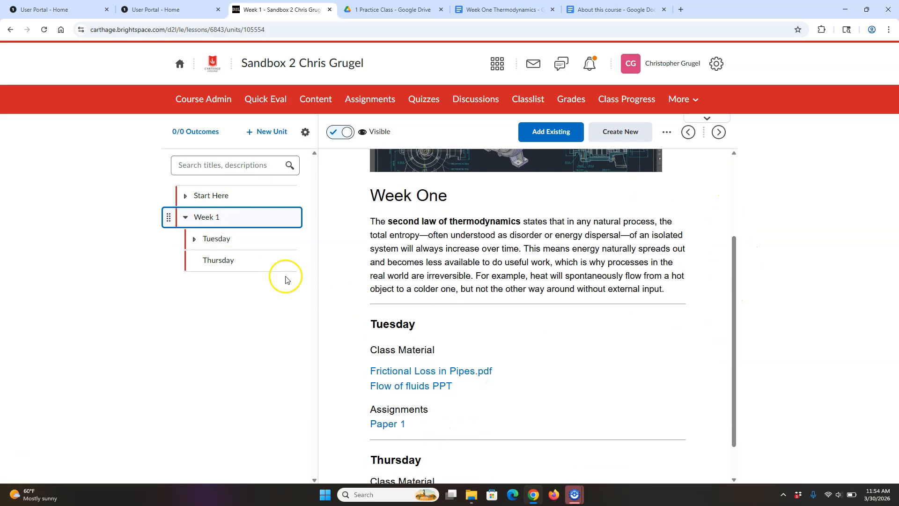
- Expand Tuesday and Assignments in the outline to confirm both files and Paper 1, then collapse them
left_click(195, 239)
left_click(206, 316)
left_click(207, 315)
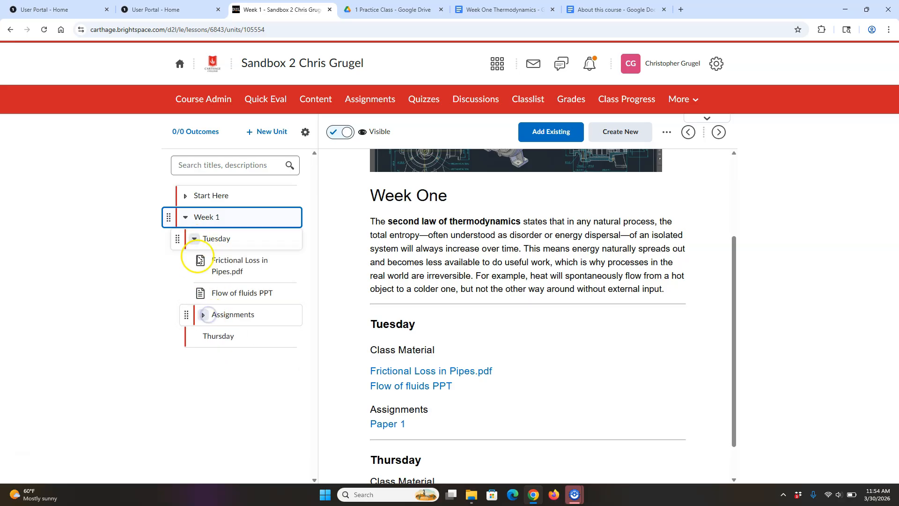
left_click(196, 239)
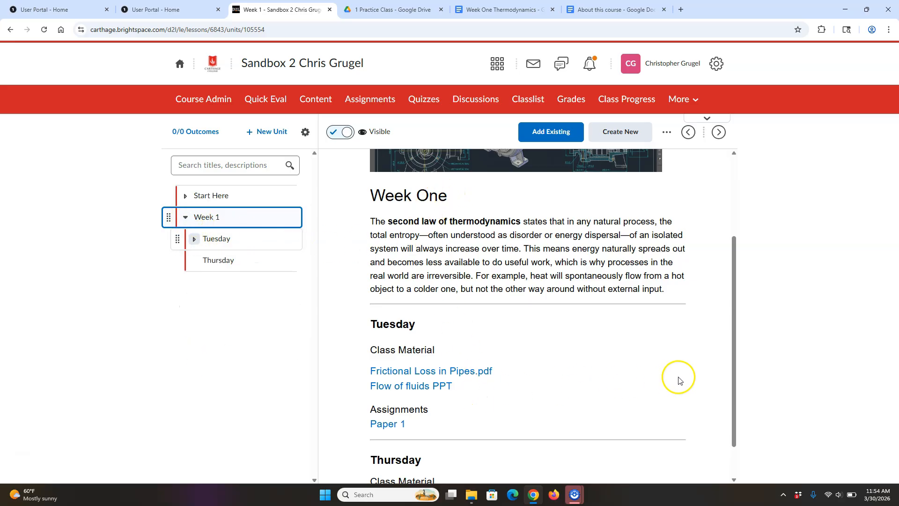
mouse_move(733, 395)
left_mouse_down()
mouse_move(733, 415)
mouse_move(735, 383)
left_mouse_up()
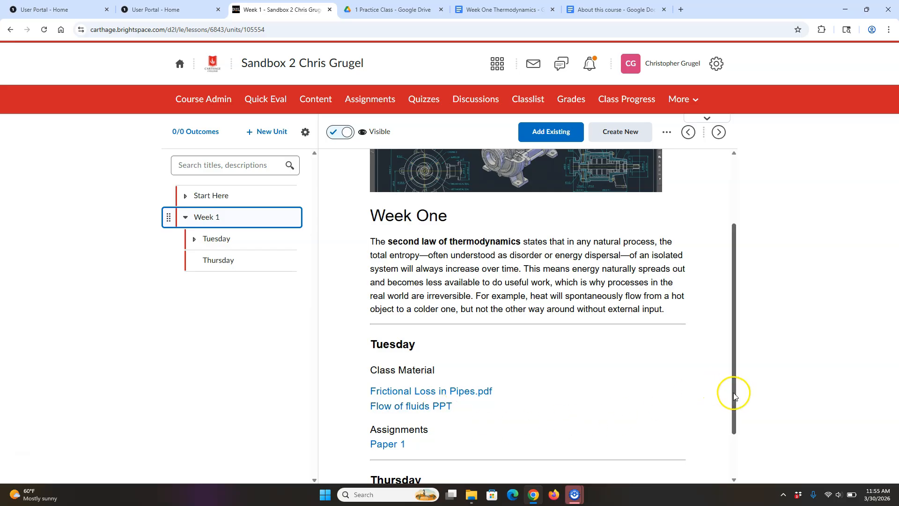
mouse_move(733, 393)
left_mouse_down()
mouse_move(734, 385)
mouse_move(734, 395)
left_mouse_up()
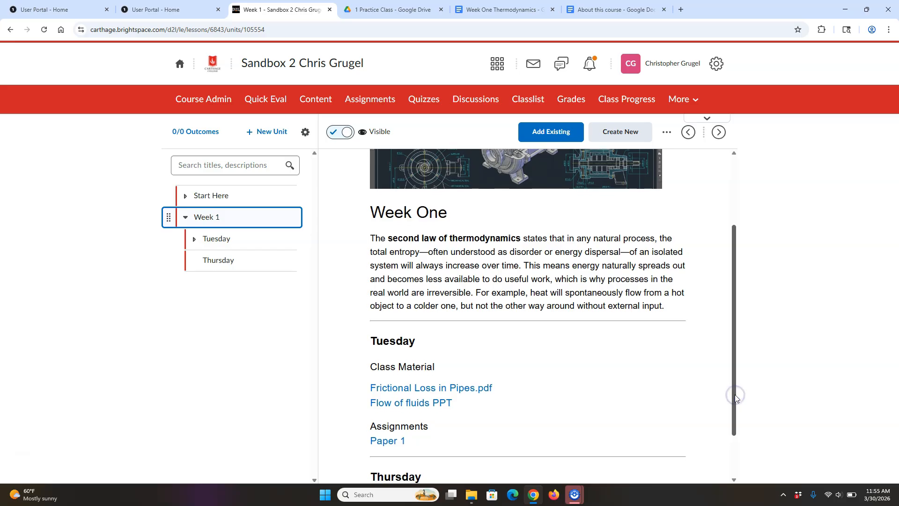